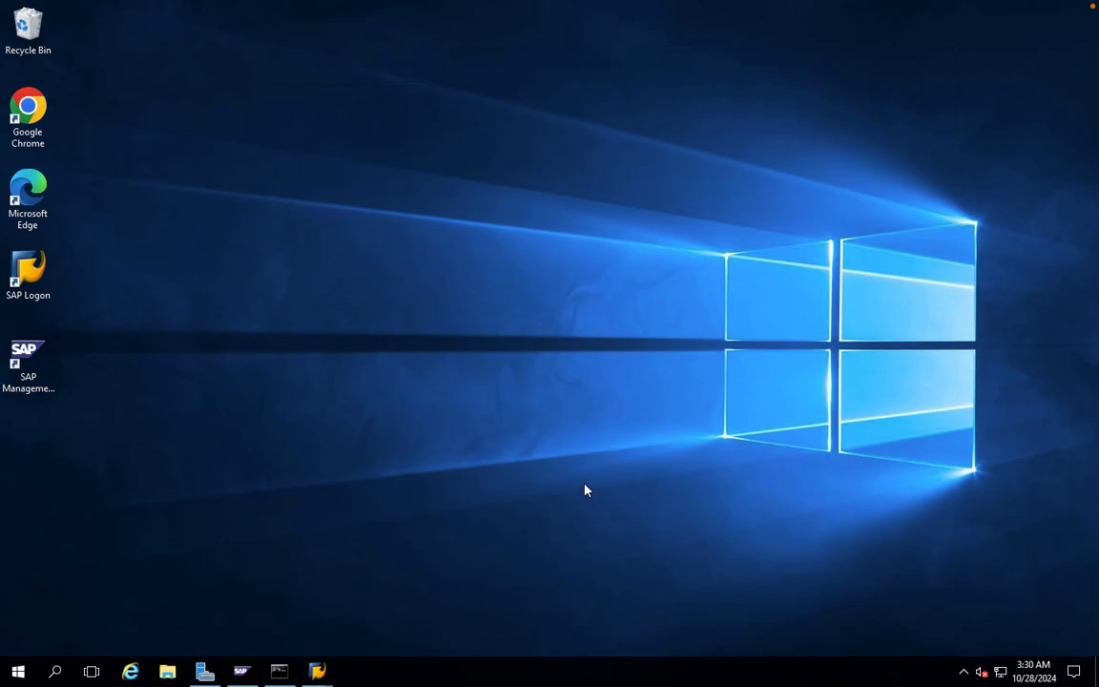
- Check the server's CPU and memory performance details in Task Manager, then close it
right_click(493, 672)
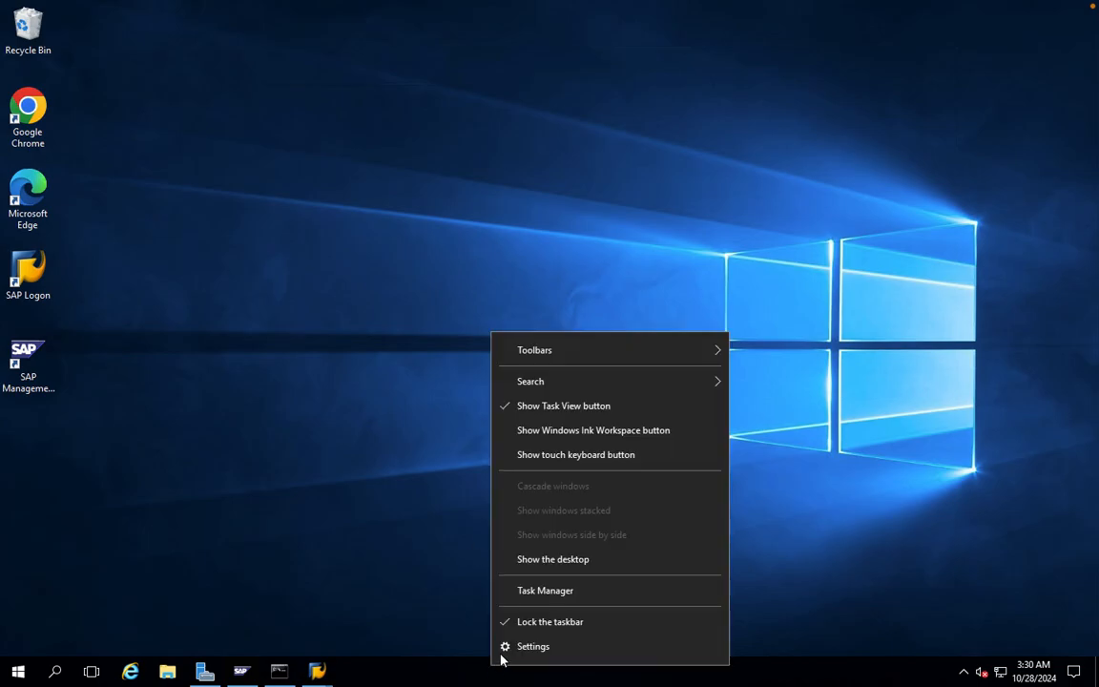
click(543, 592)
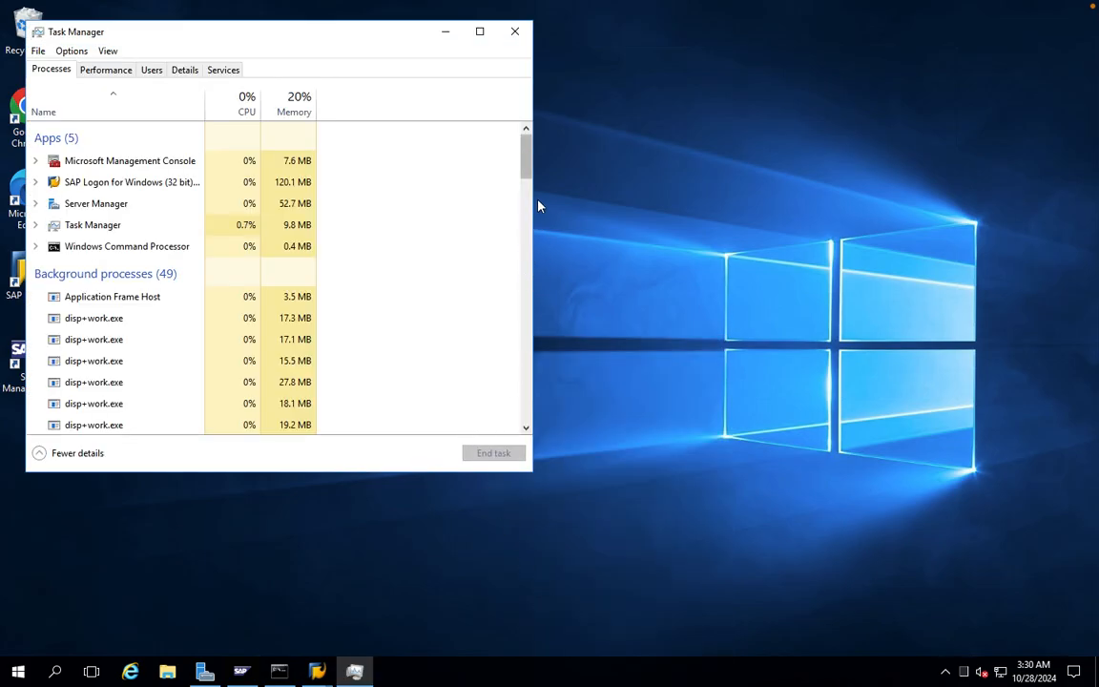
drag(386, 41, 480, 109)
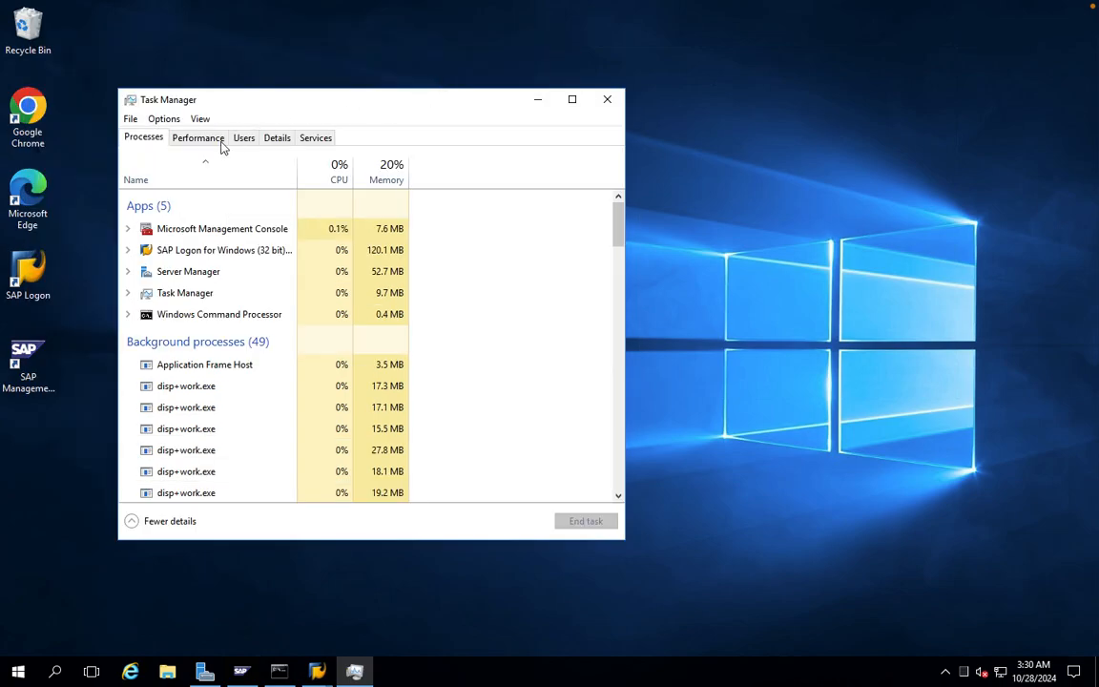
click(200, 139)
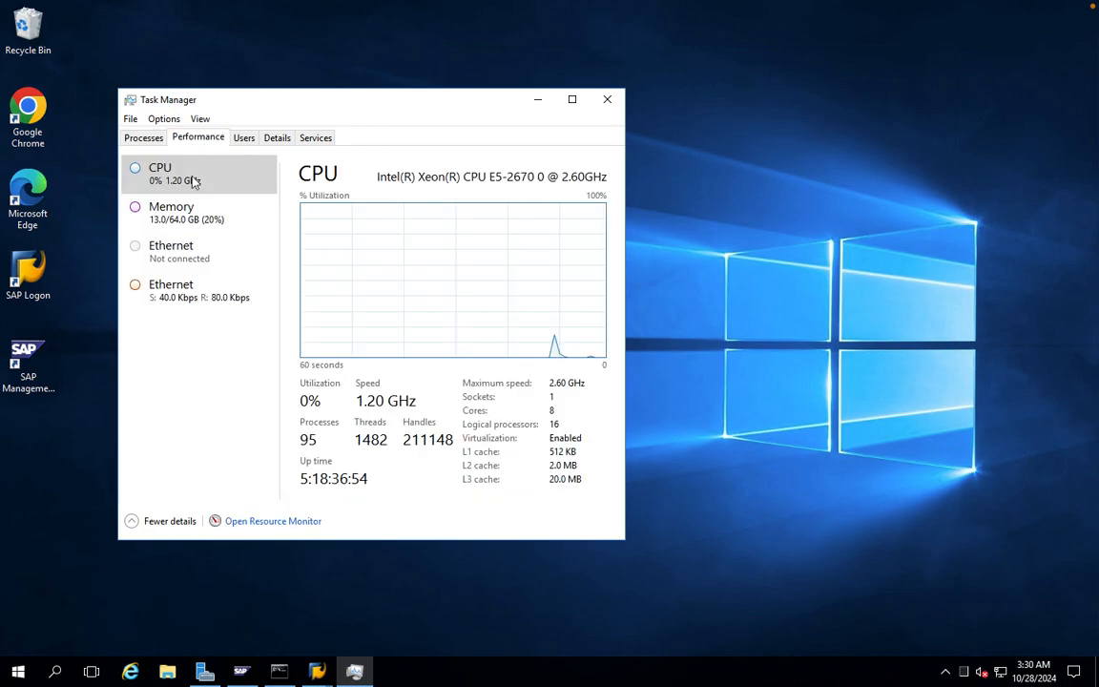
click(189, 232)
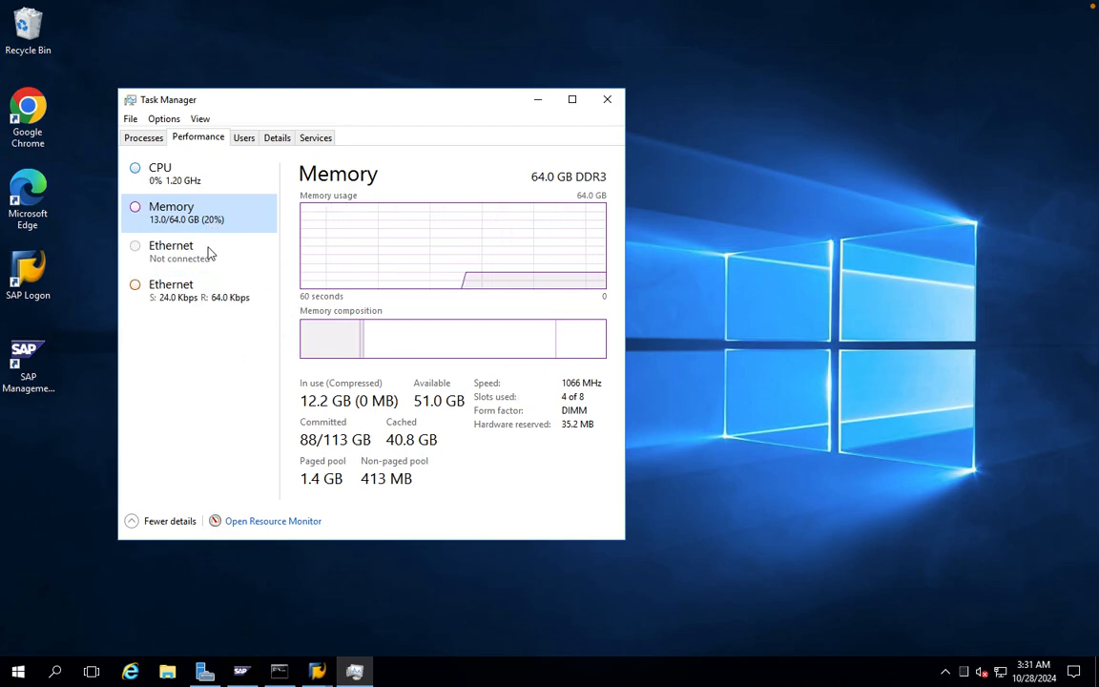
click(178, 185)
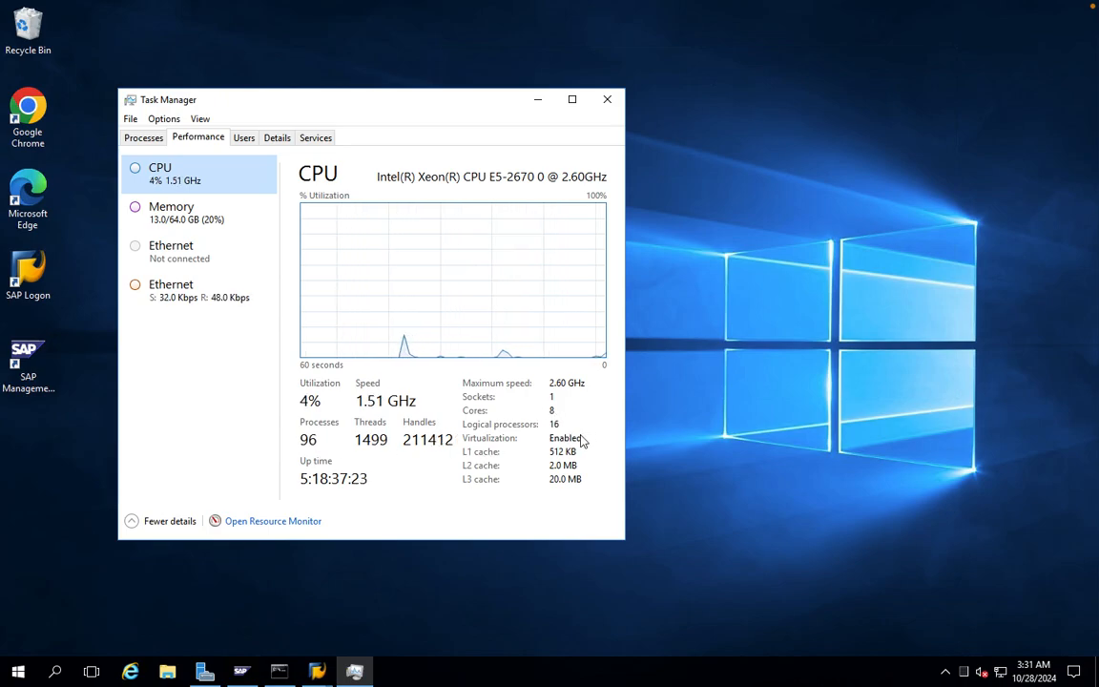
click(607, 103)
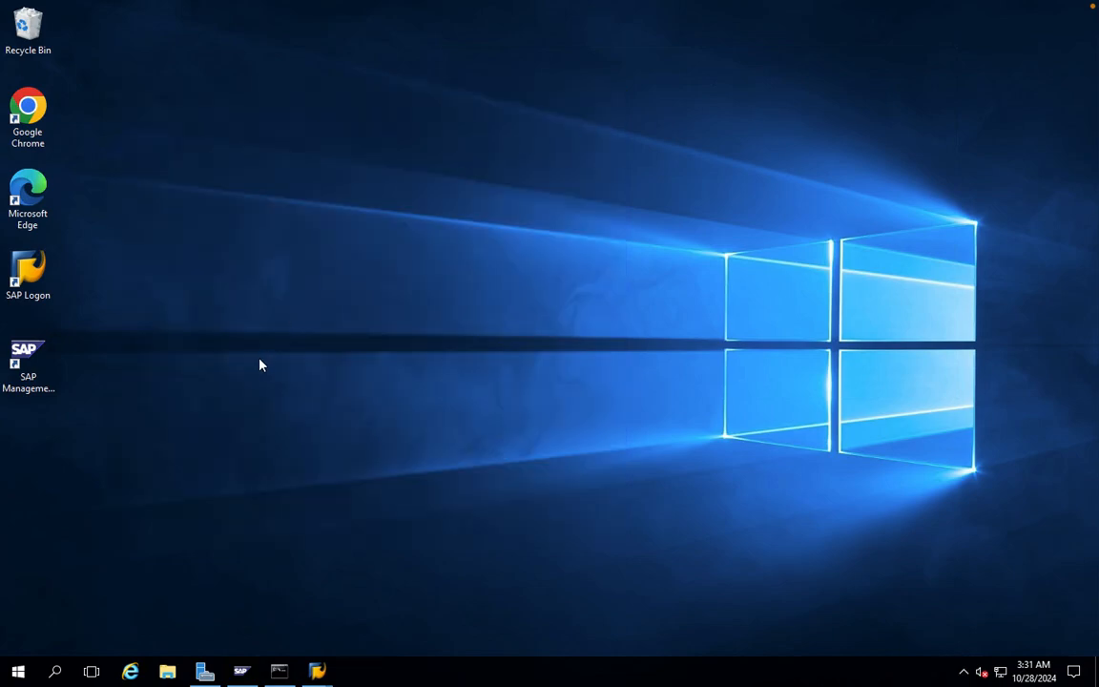
- Run winver to check the server's Windows version, and close the version information
click(18, 671)
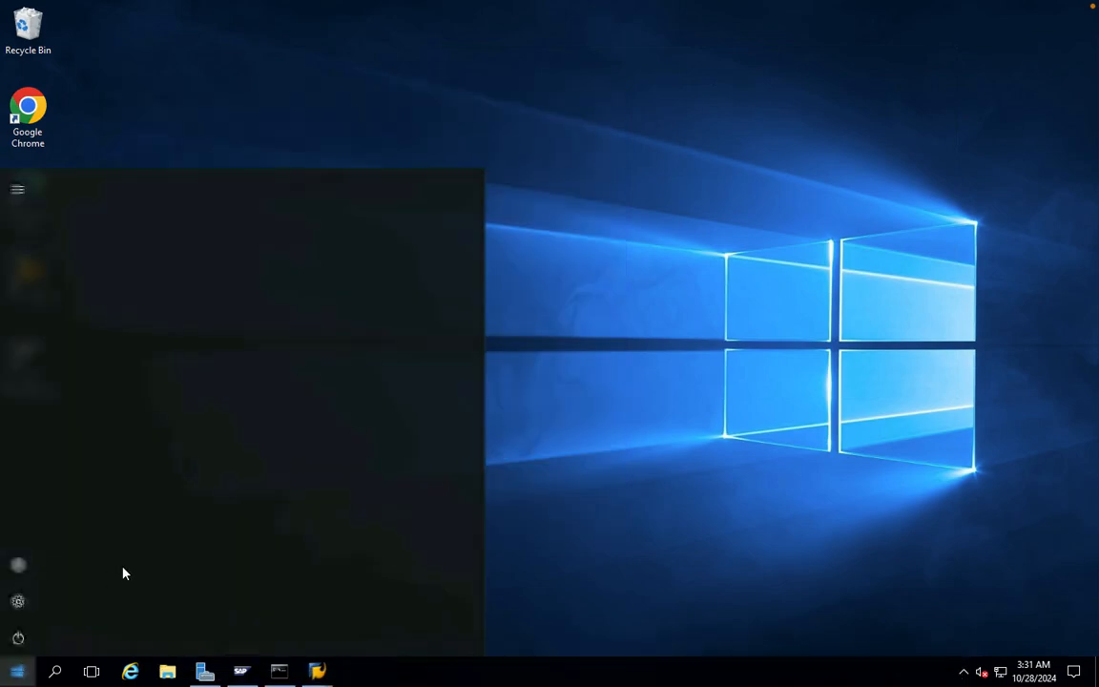
click(57, 672)
text(win)
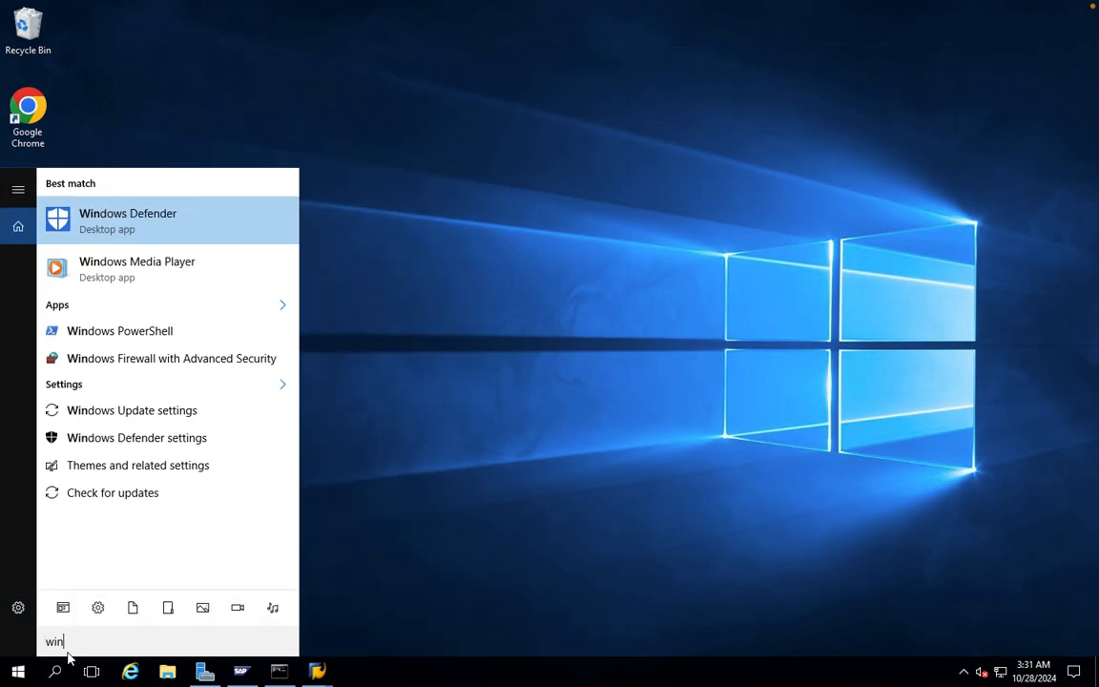
text(ver)
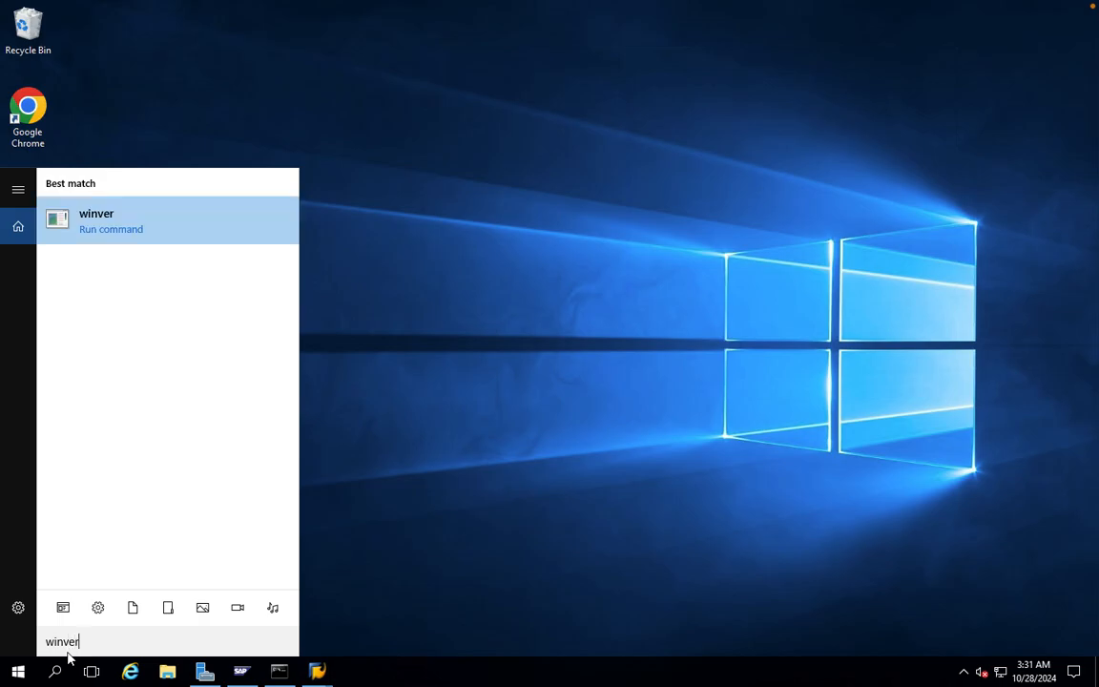
key(Return)
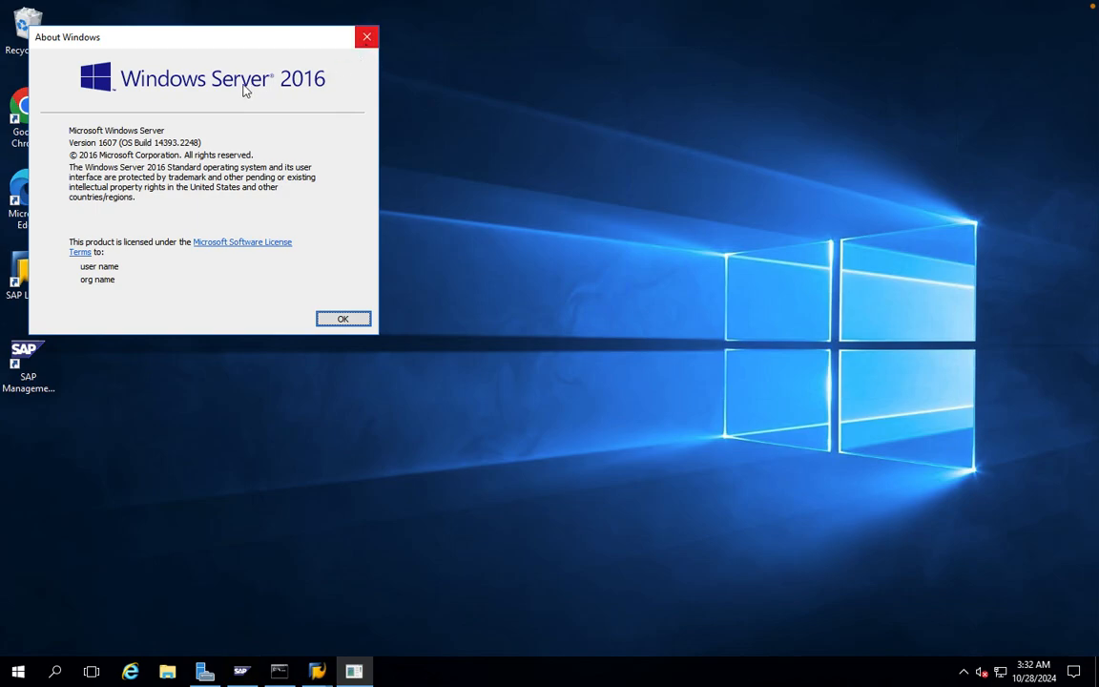
click(367, 39)
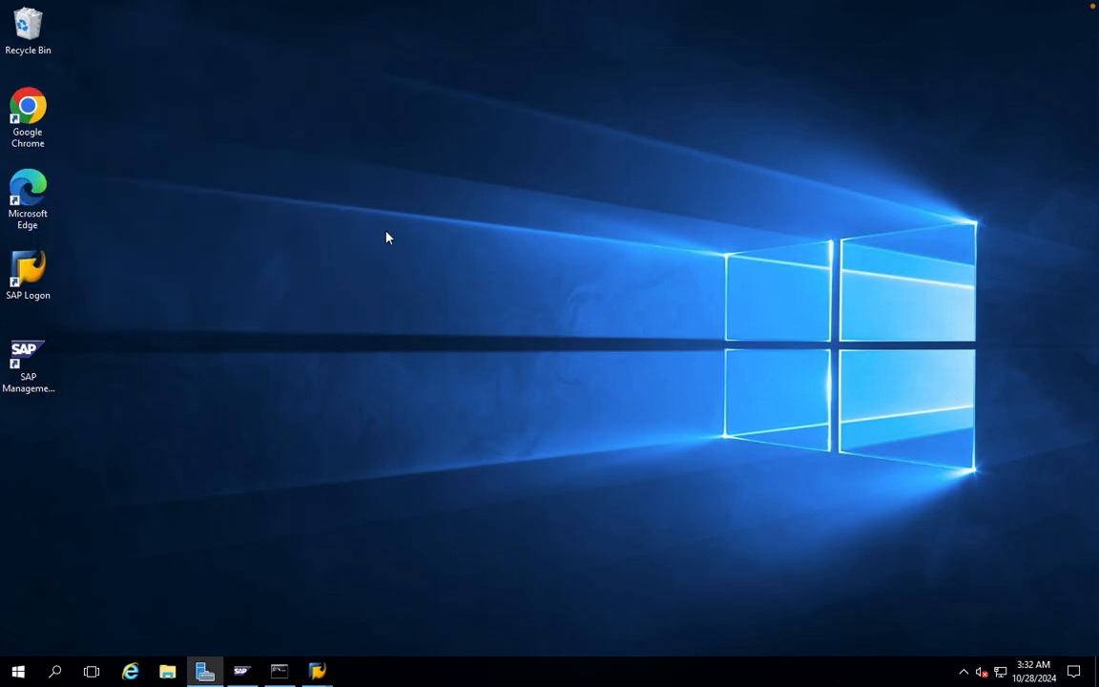
- Switch to the WPS Office presentation and highlight the four SAP software download items on slide 64, "Installation of SAP System"
key(ctrl+Left)
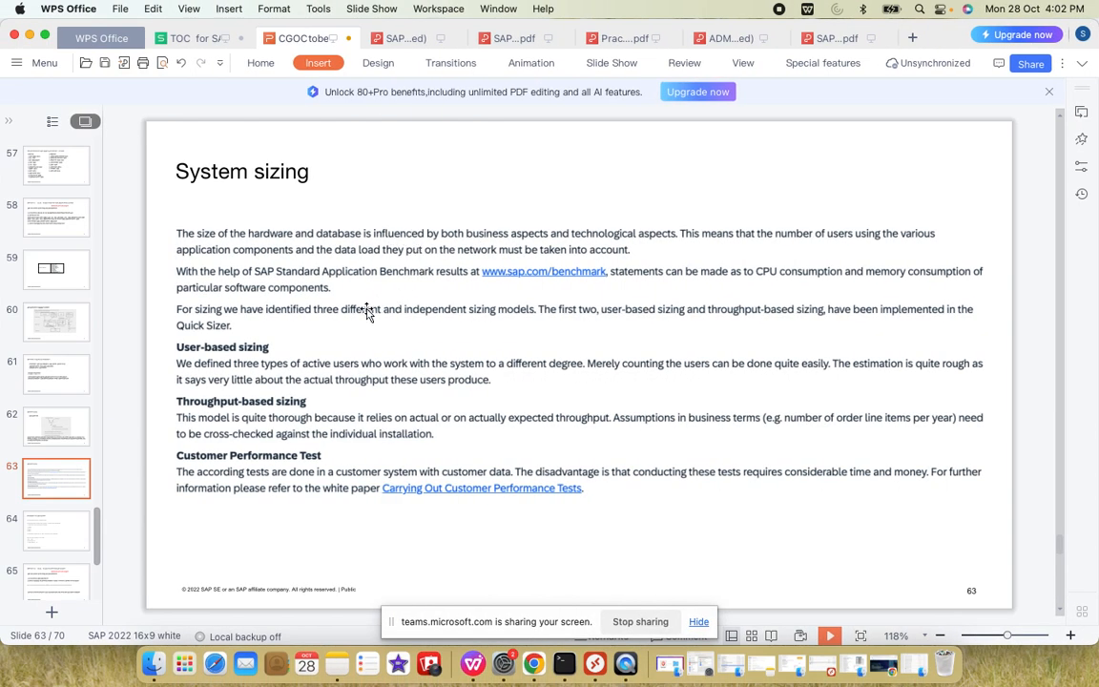
scroll(57, 448, down, 3)
click(58, 459)
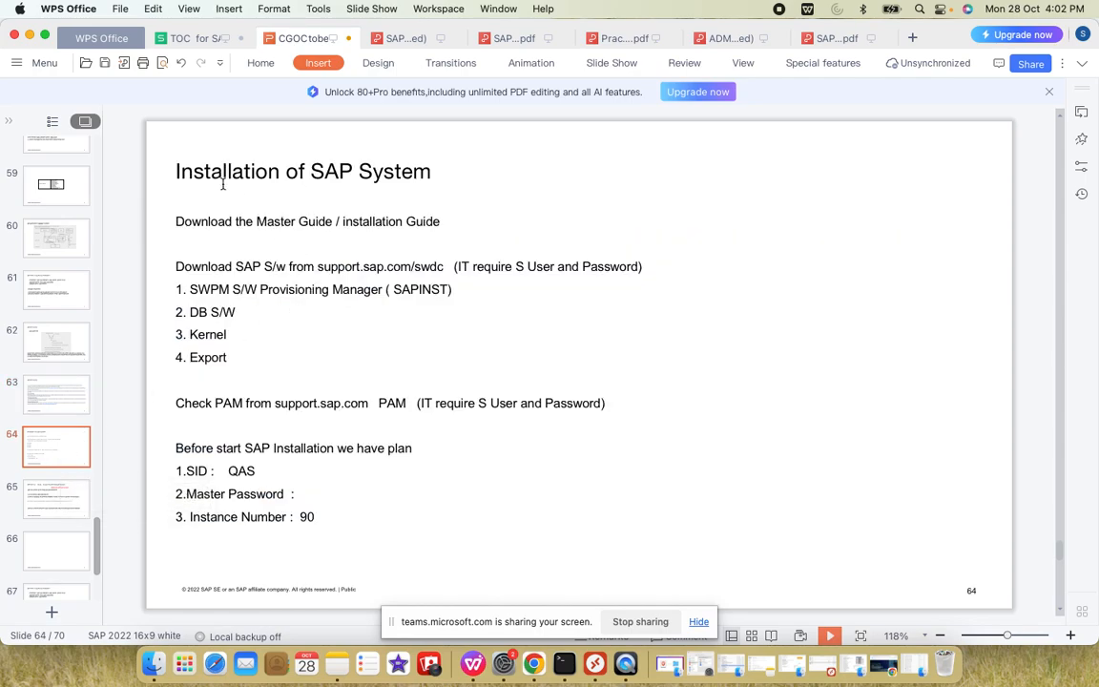
click(176, 291)
drag(177, 291, 231, 358)
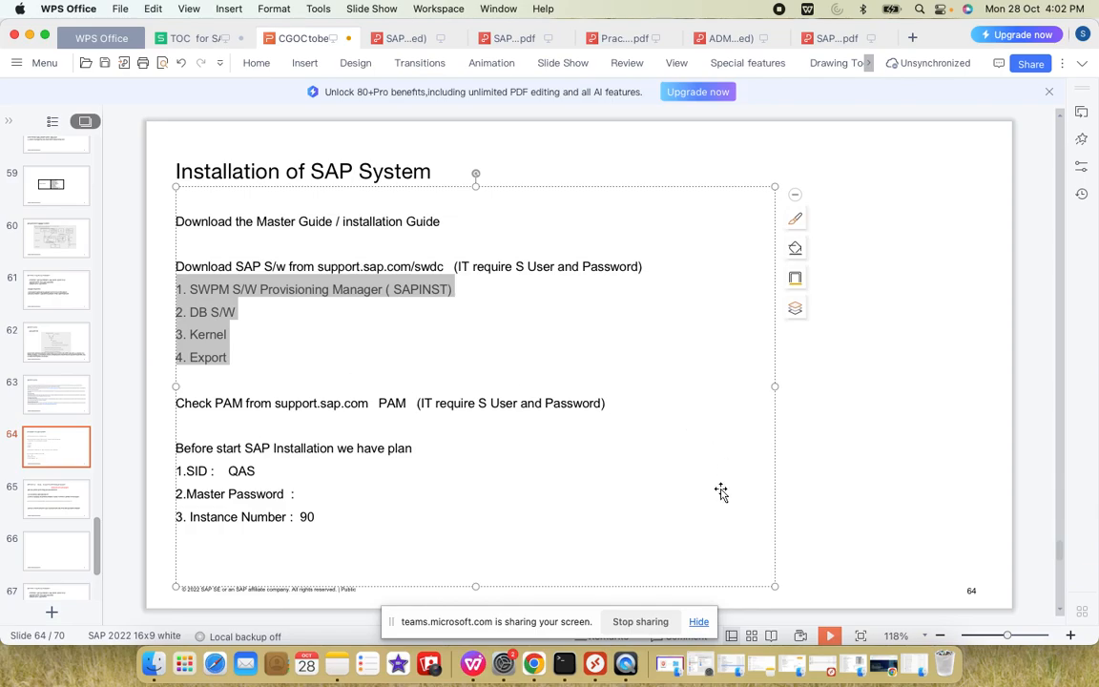
- Switch back to the remote Windows server and browse Local Disk (C:), then open the Setup folder on Local Disk (D:)
click(622, 664)
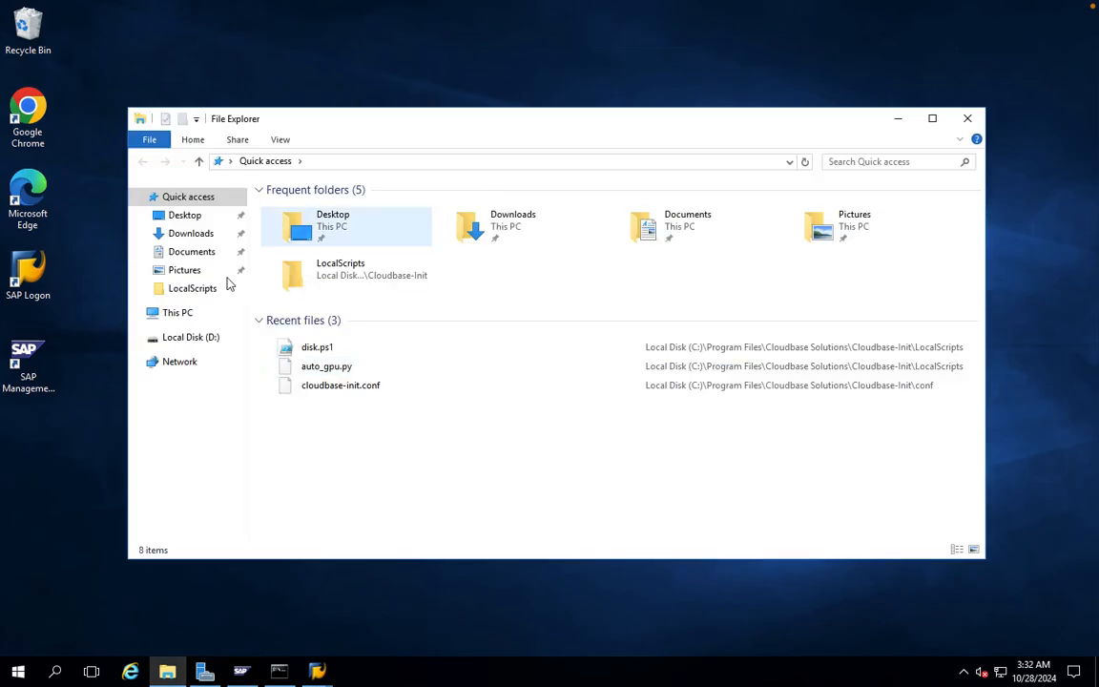
click(183, 317)
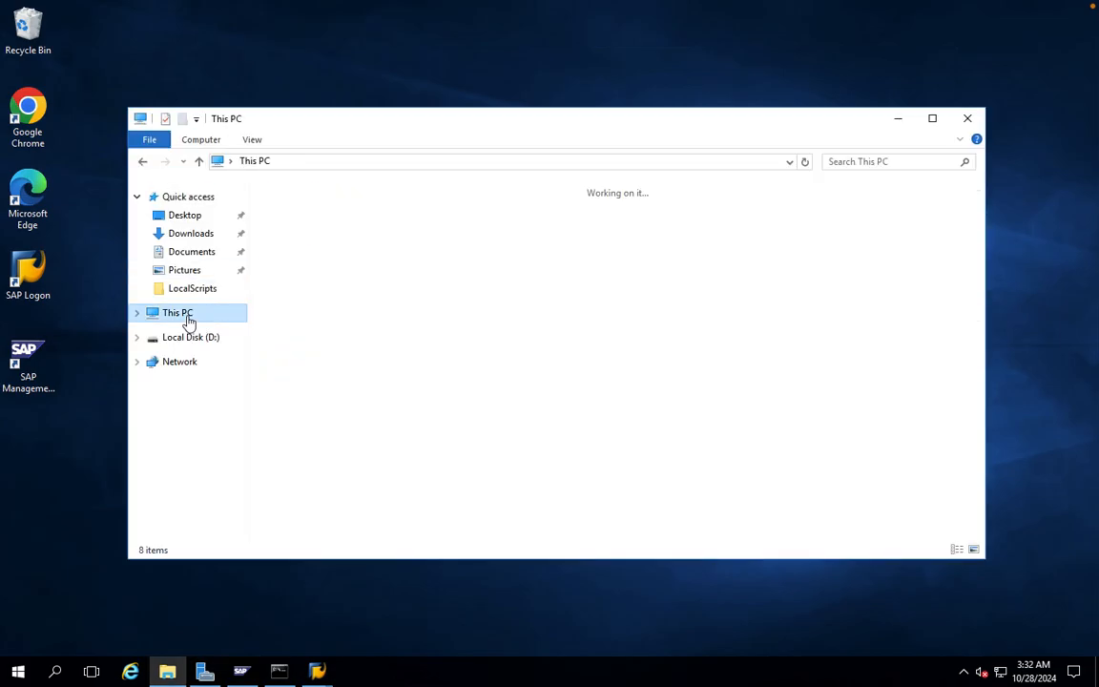
double_click(336, 334)
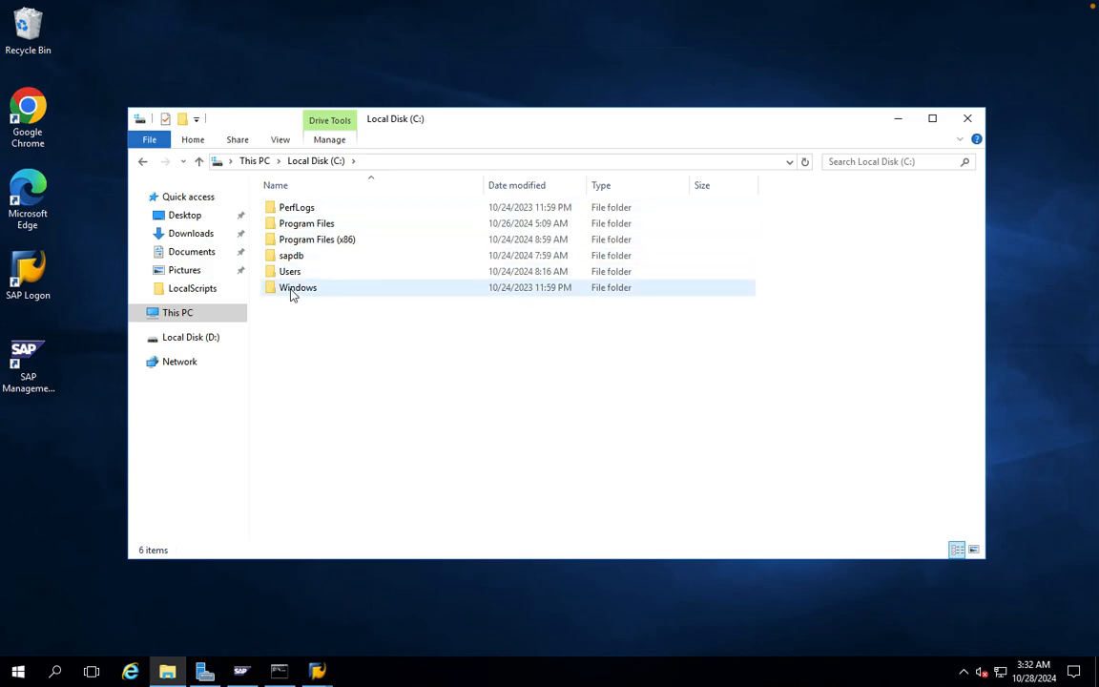
click(211, 339)
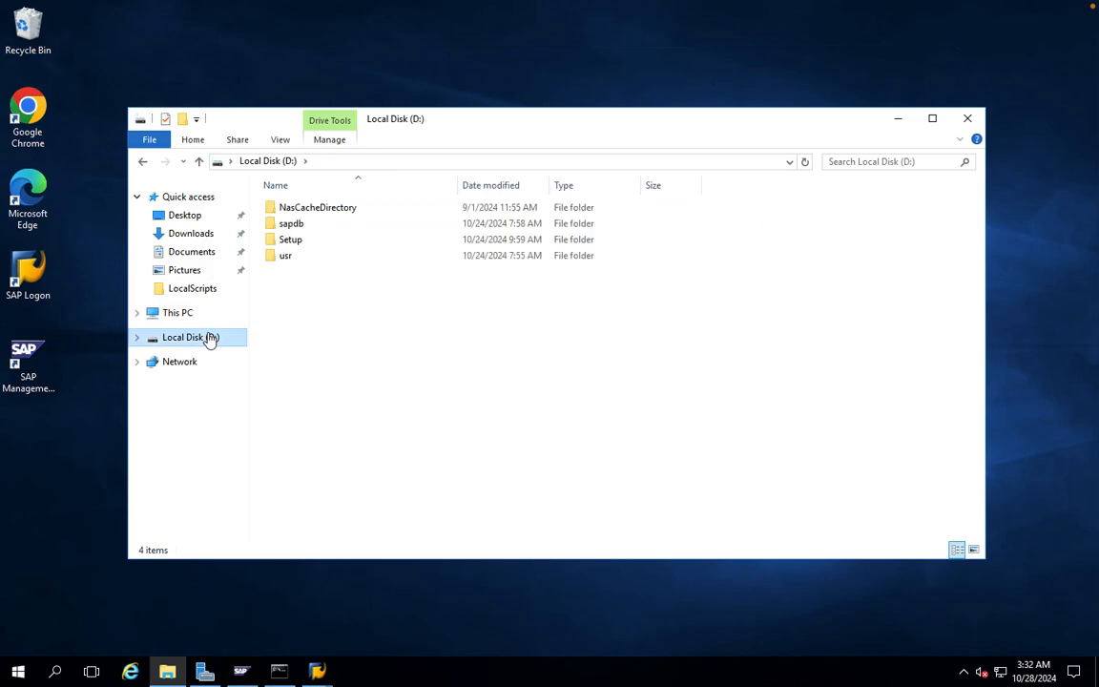
double_click(290, 243)
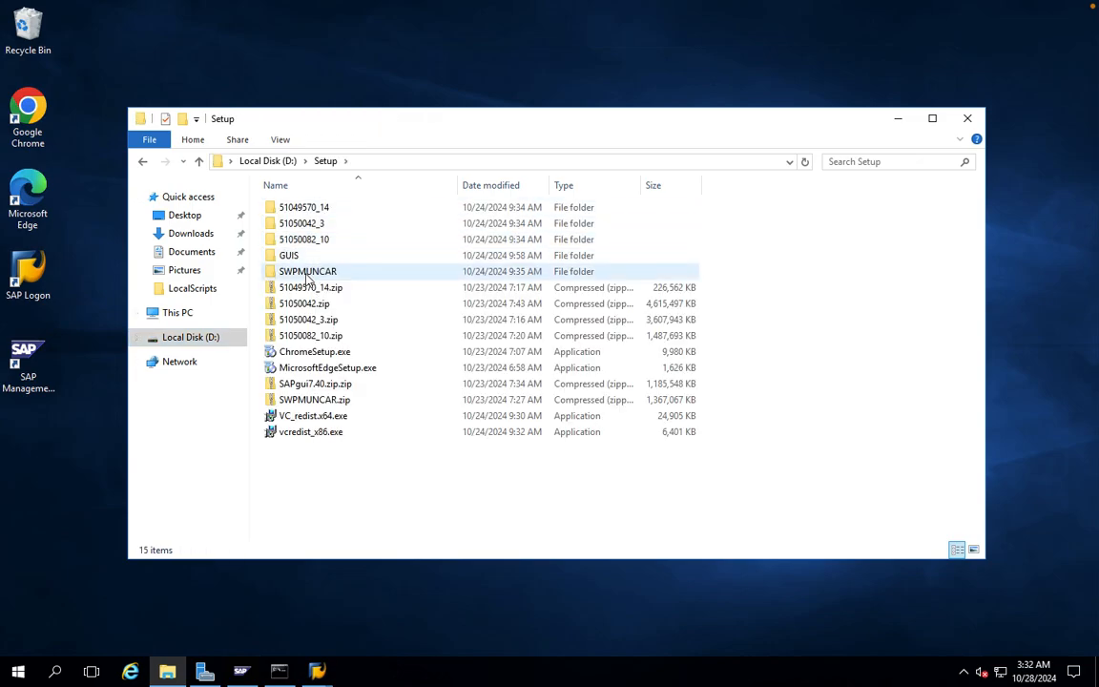
- Look inside the SWPMUNCAR folder, return to Setup, and check the folder's size in its properties
click(308, 275)
double_click(307, 273)
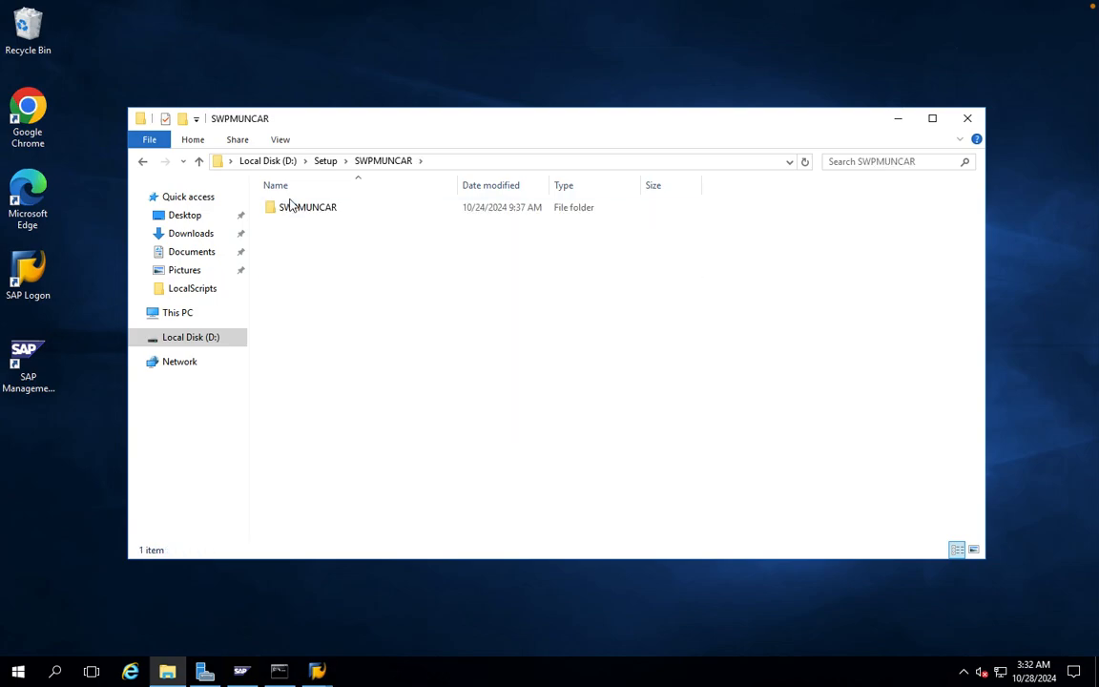
click(201, 165)
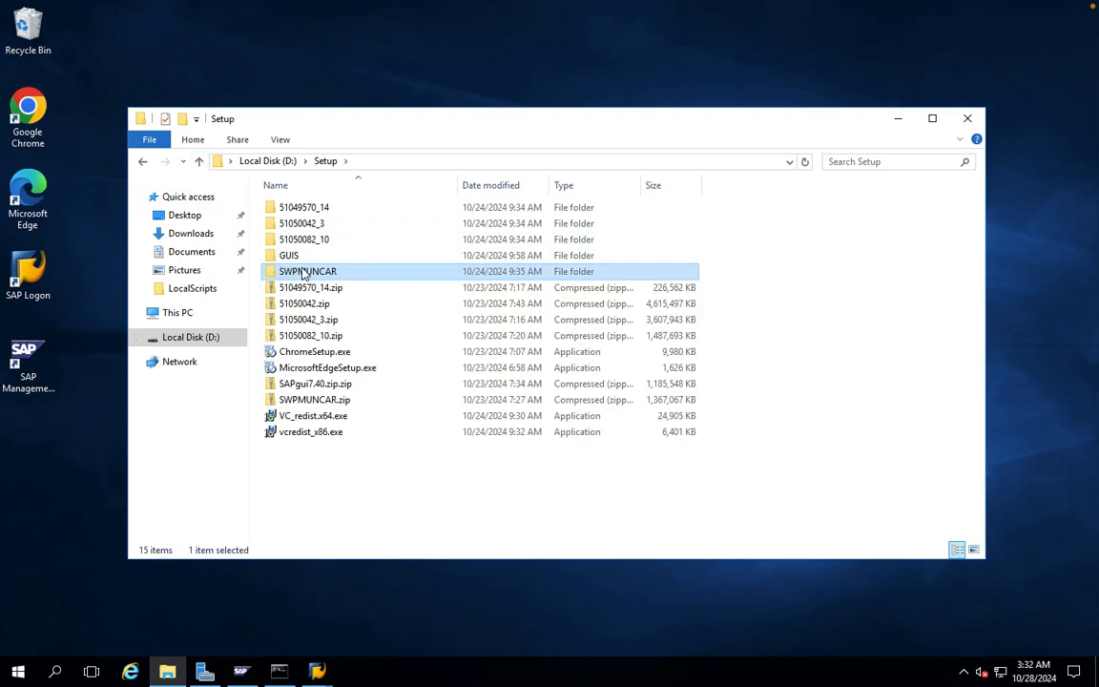
right_click(302, 272)
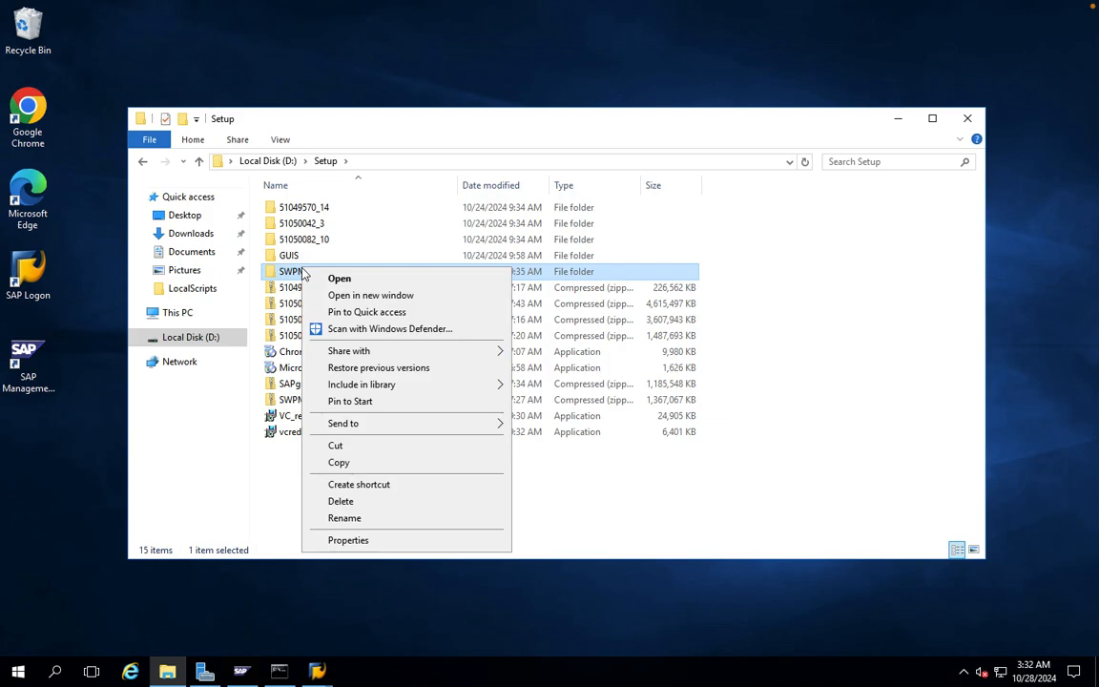
click(336, 541)
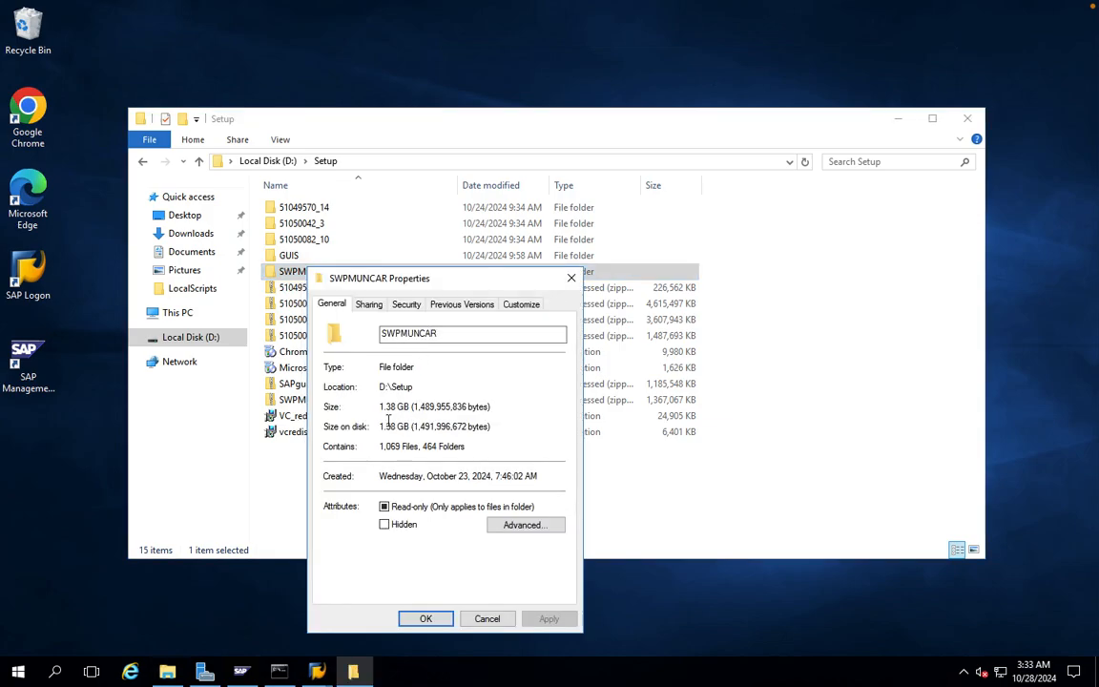
click(572, 278)
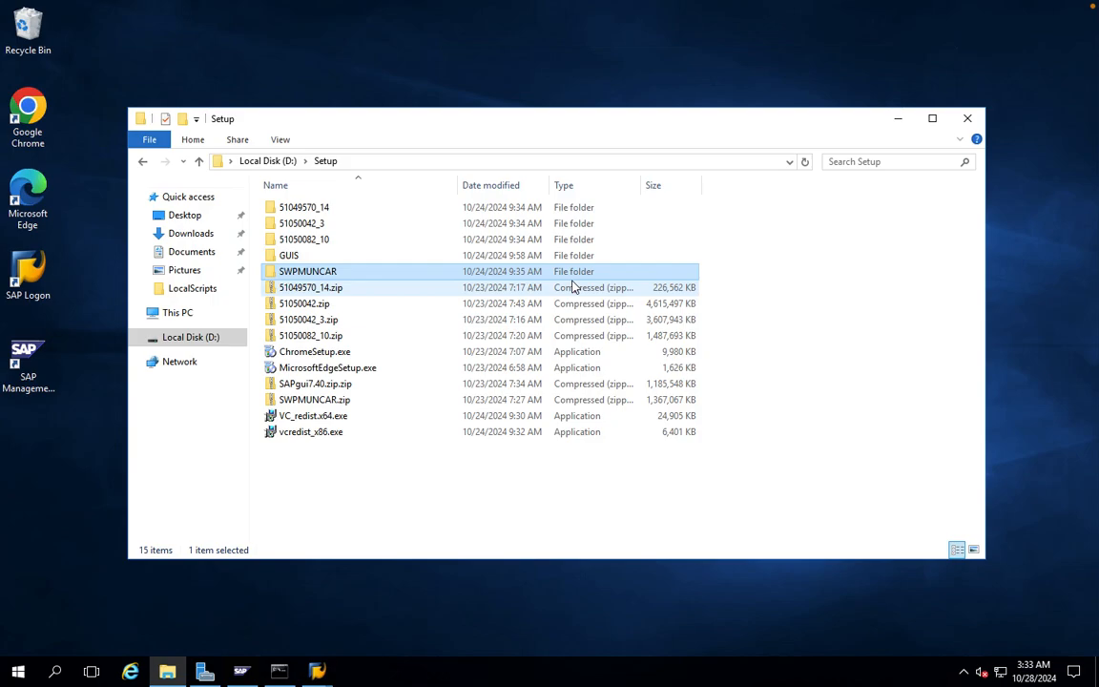
- Check the size of the 51050082_10 folder in its properties and close them
click(314, 245)
right_click(314, 245)
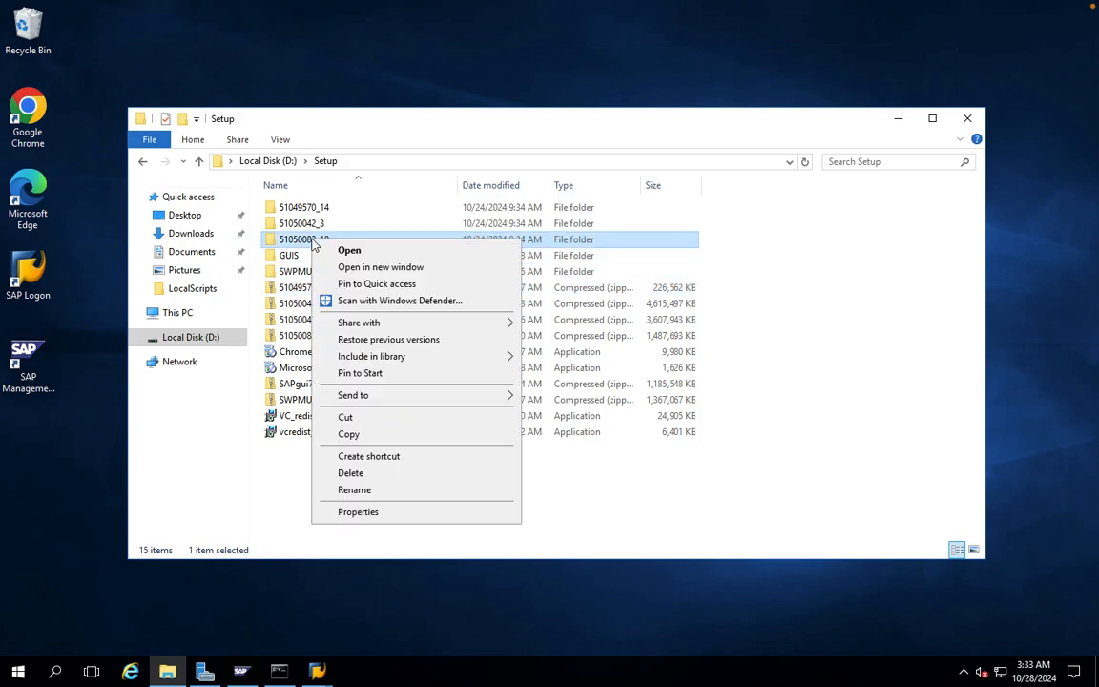
click(369, 521)
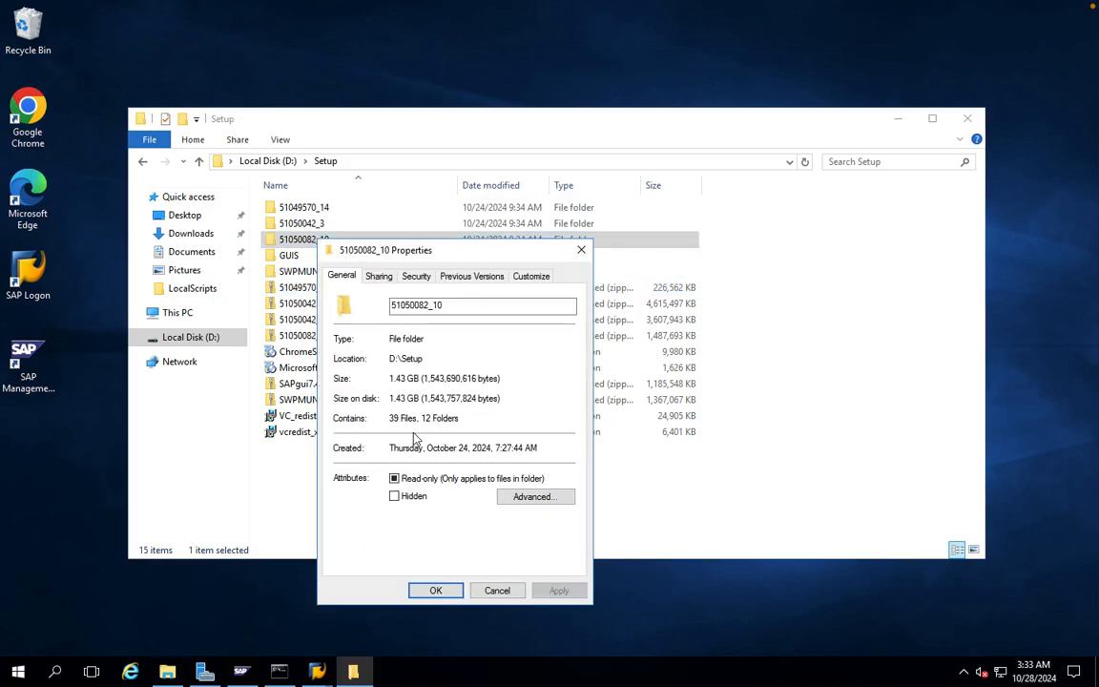
click(583, 250)
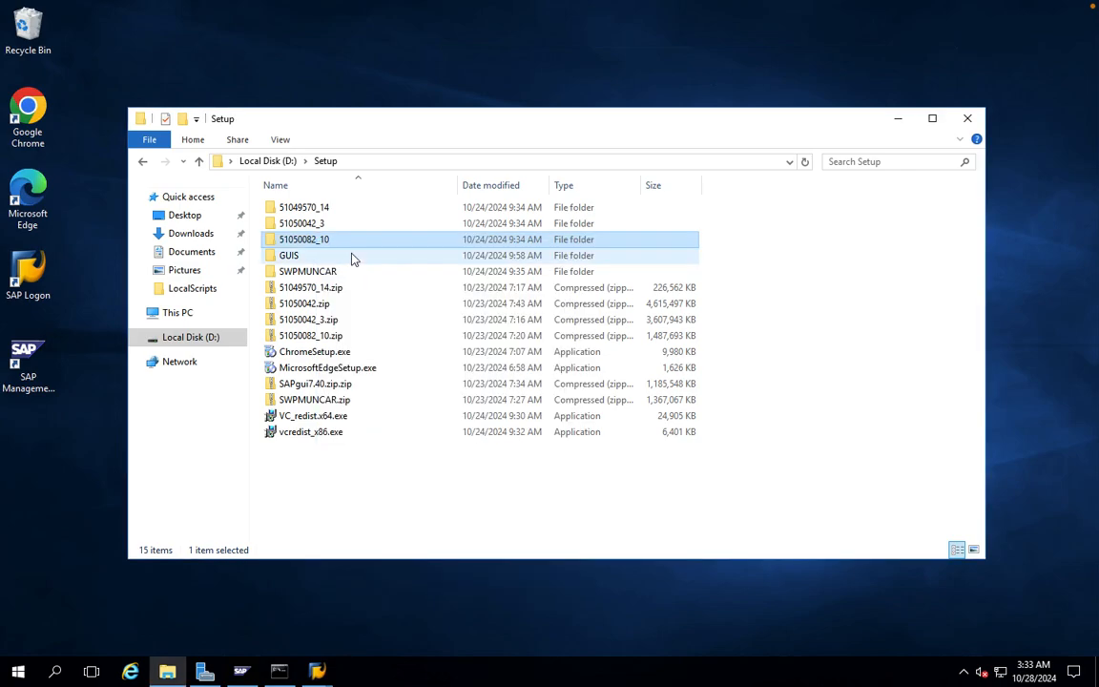
- Open CDLABEL.ASC from the nested 51050082_10 folder with Notepad to examine its product label, then close the file
double_click(331, 246)
double_click(300, 215)
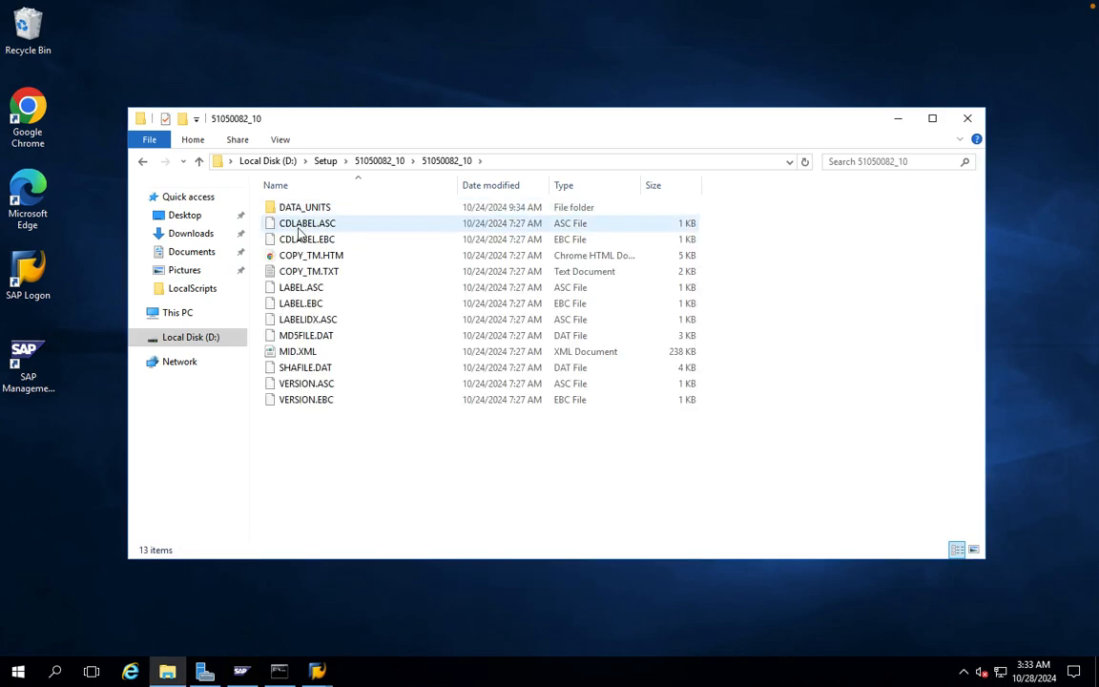
double_click(302, 225)
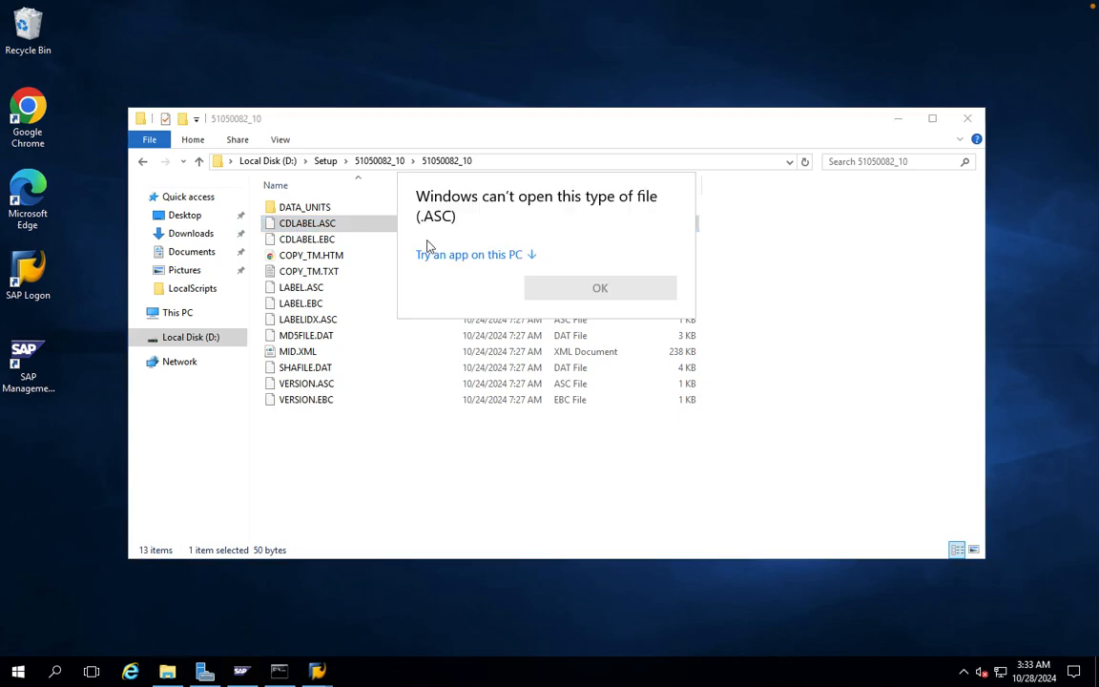
click(496, 255)
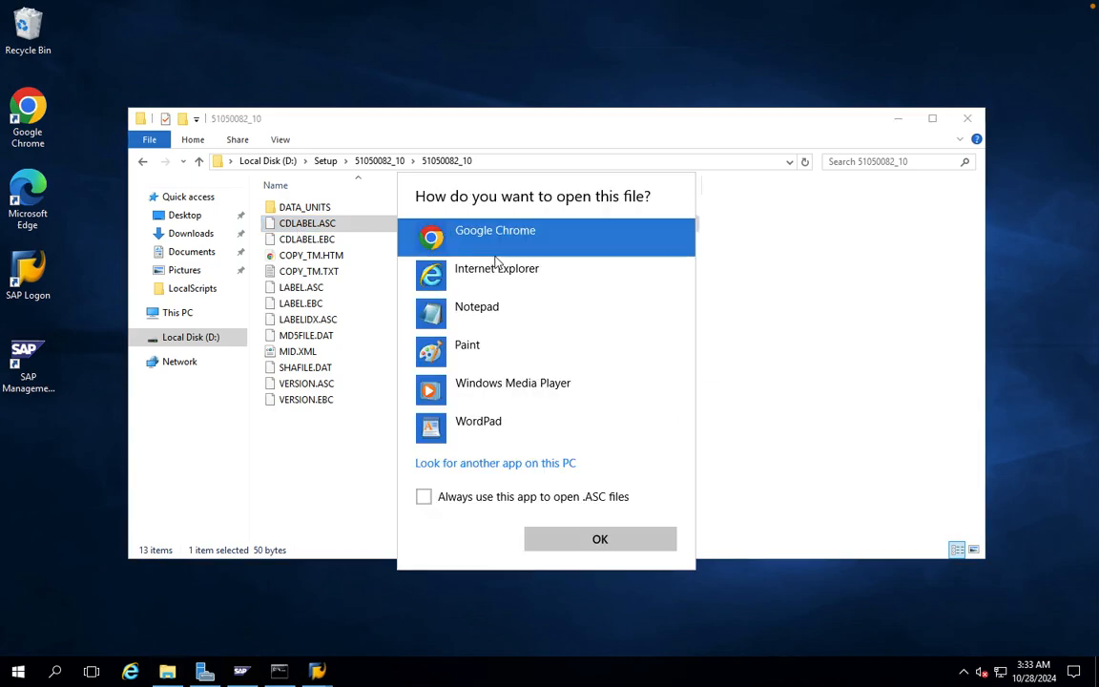
click(474, 308)
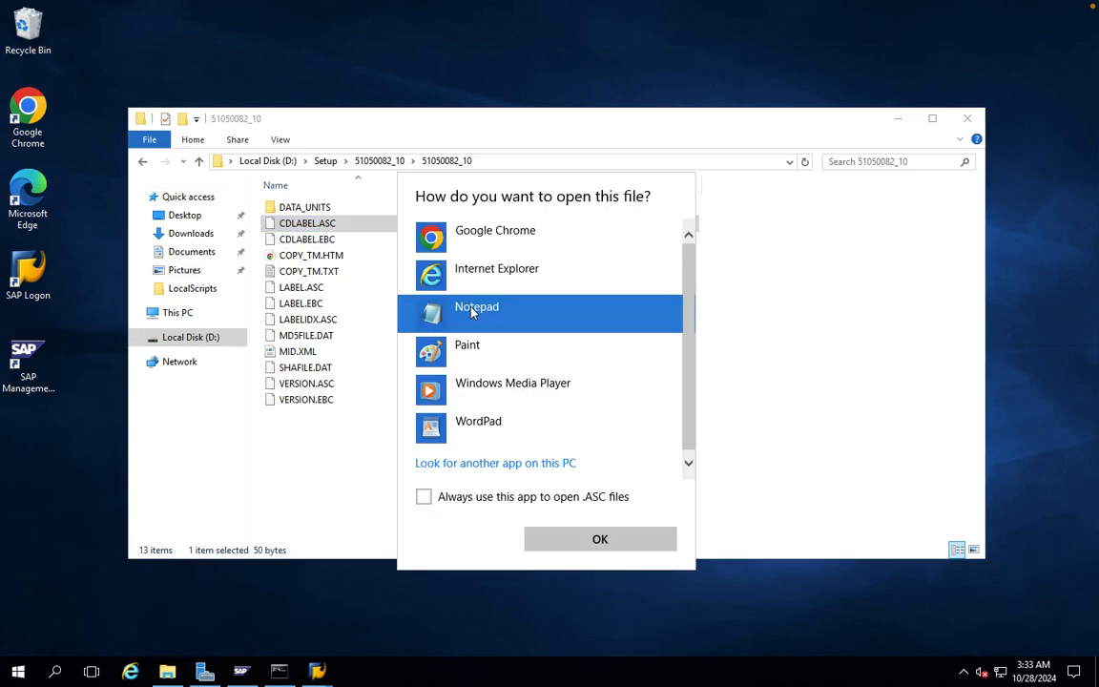
click(559, 538)
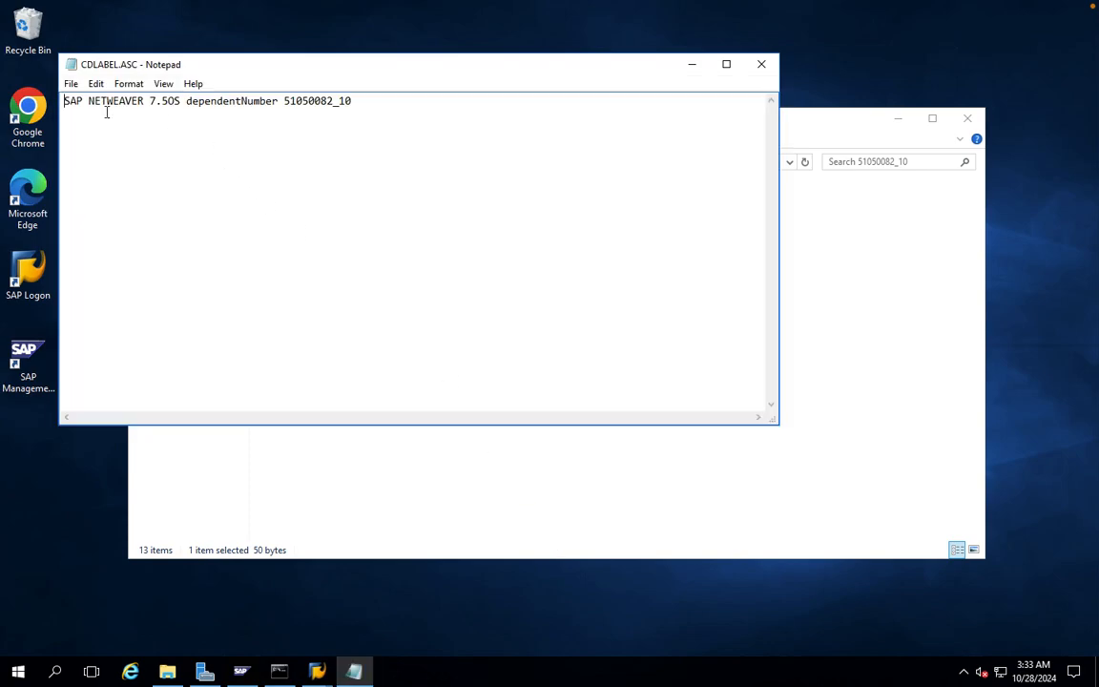
drag(88, 100, 278, 99)
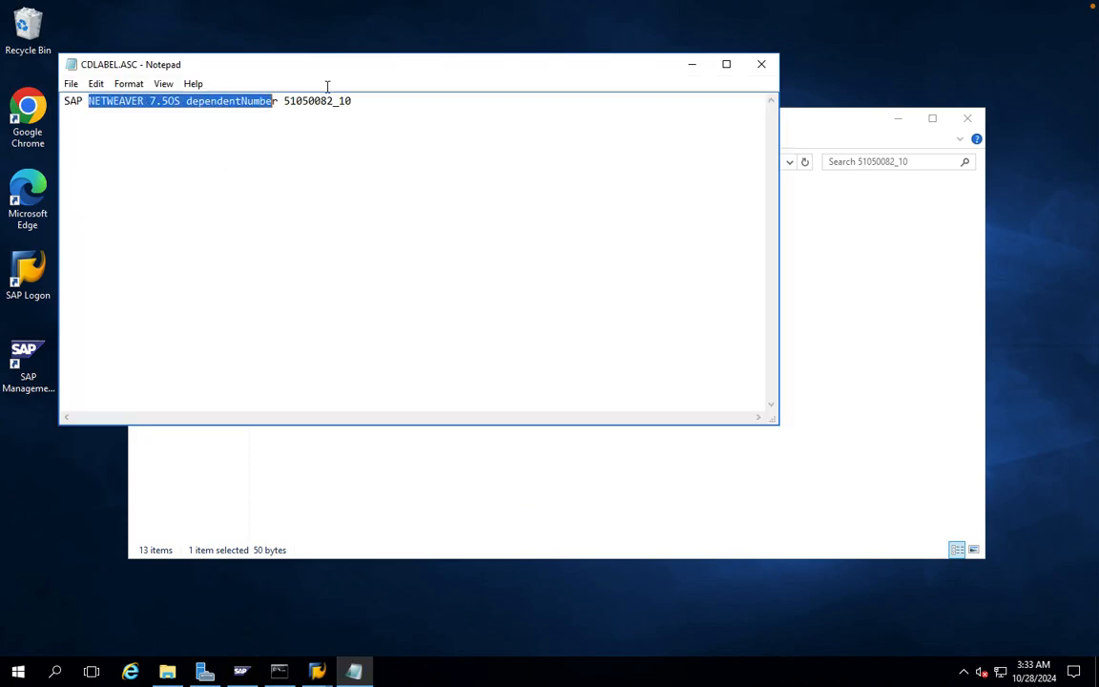
click(761, 64)
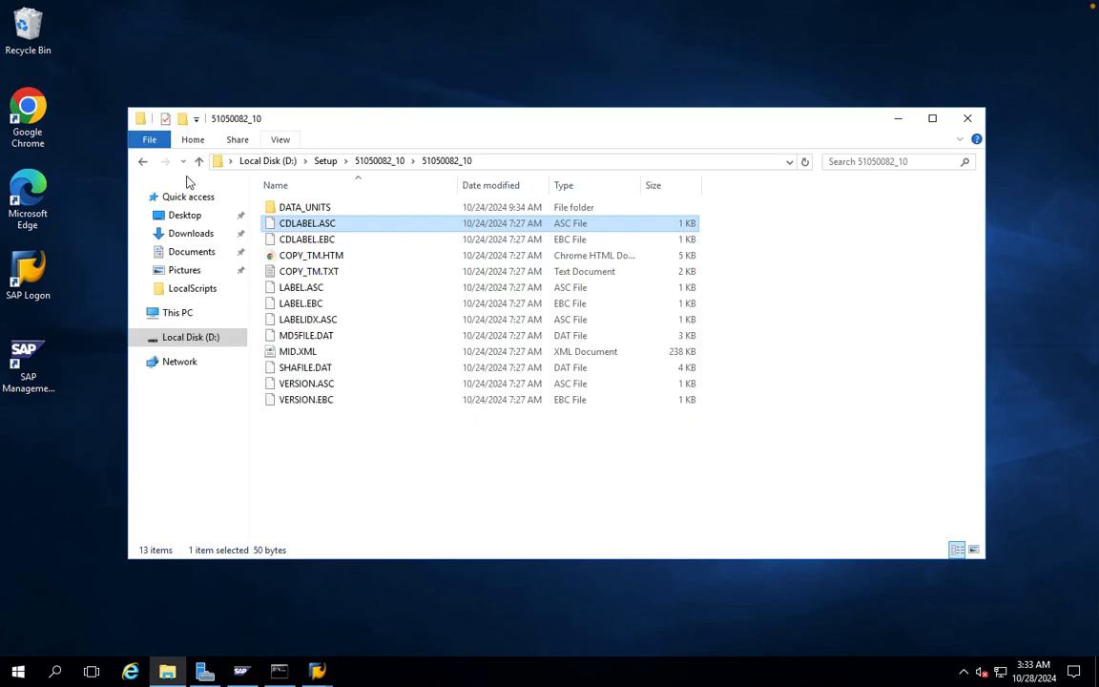
- Go back to Setup, check the size of the nested 51050042_3 folder in its properties, and return to Setup
click(143, 162)
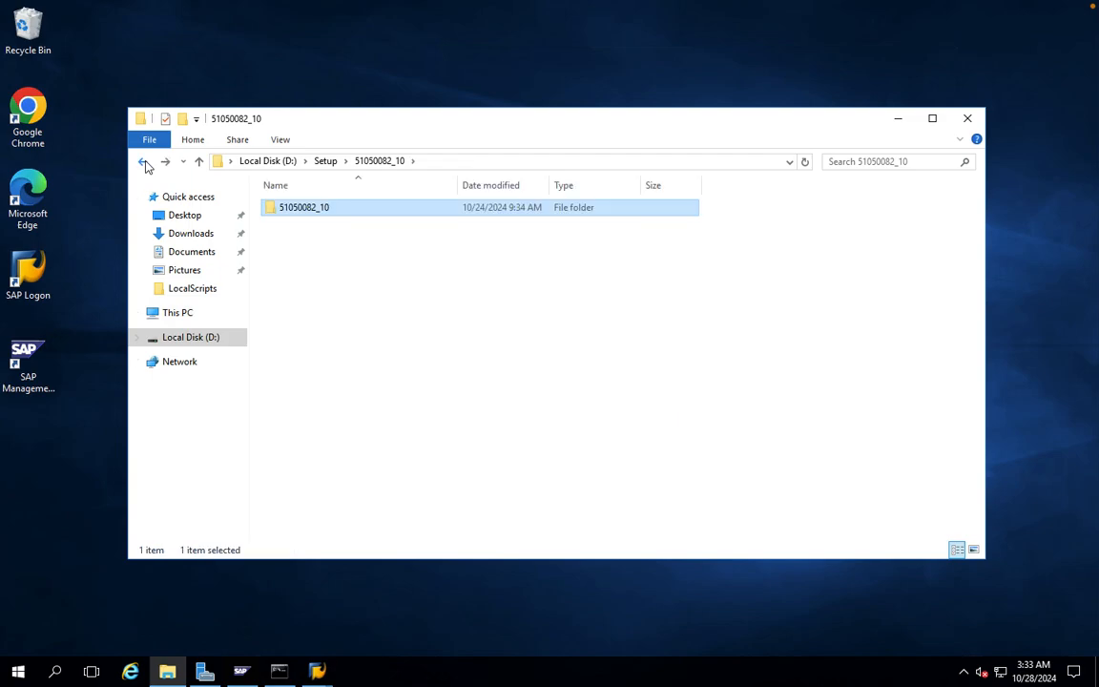
click(143, 163)
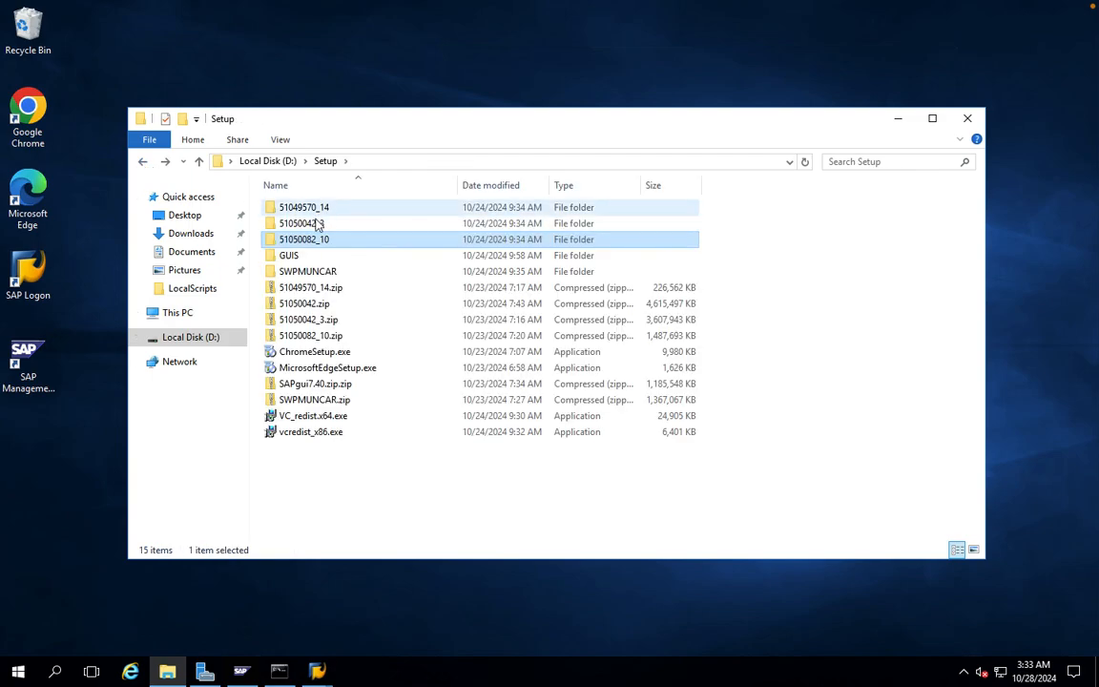
double_click(316, 224)
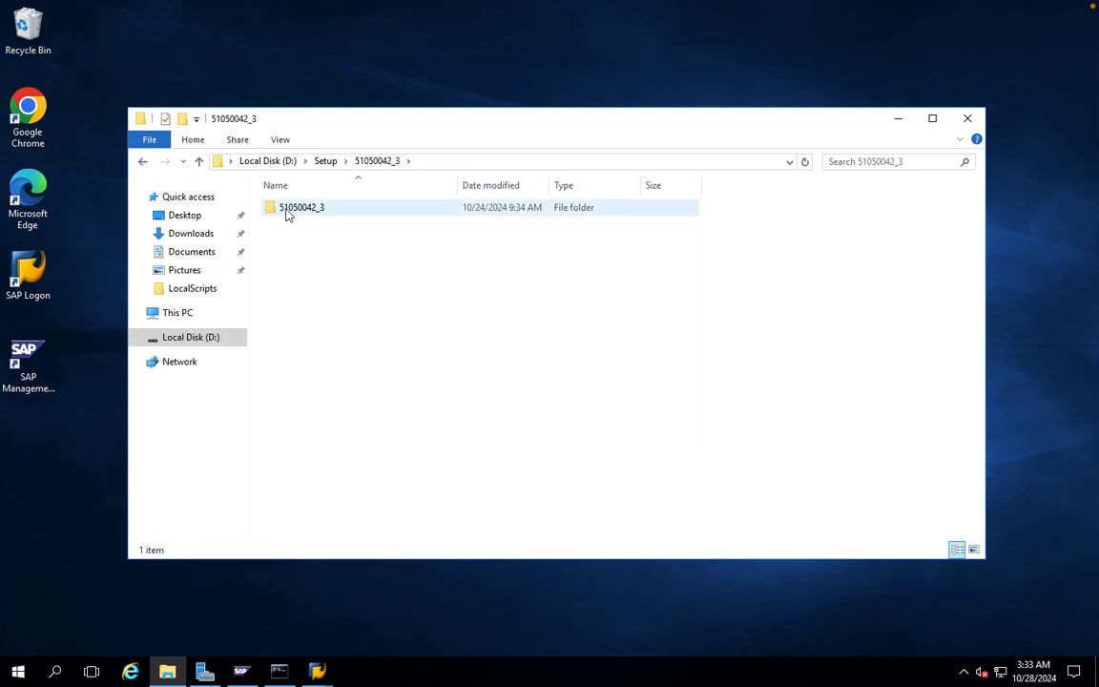
right_click(286, 213)
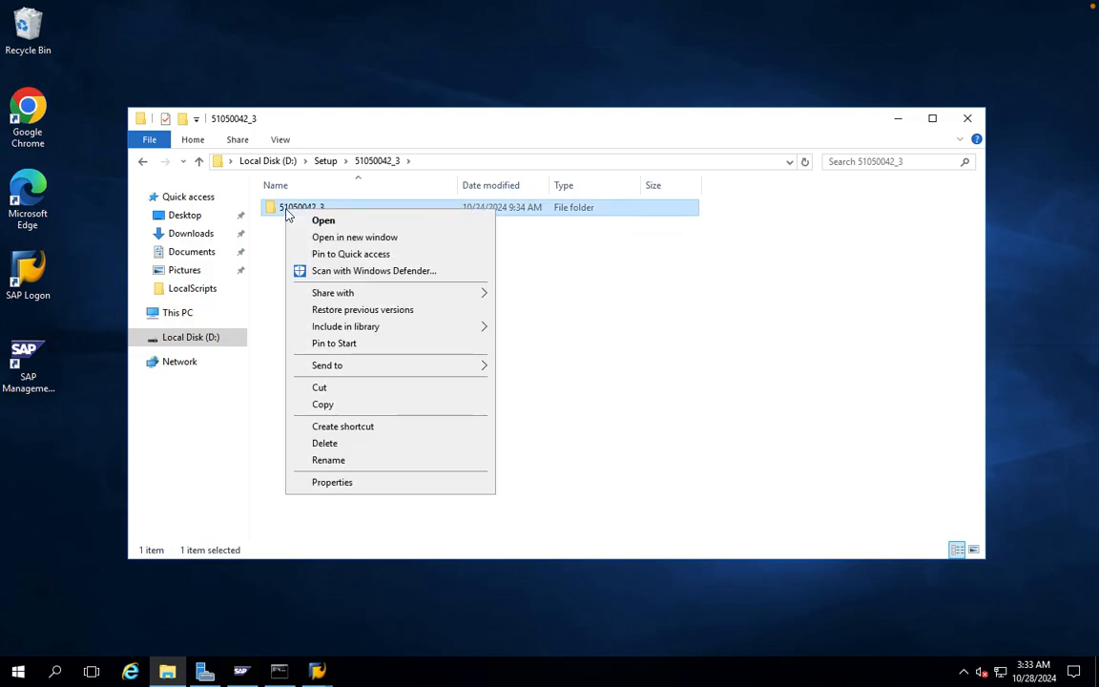
click(316, 484)
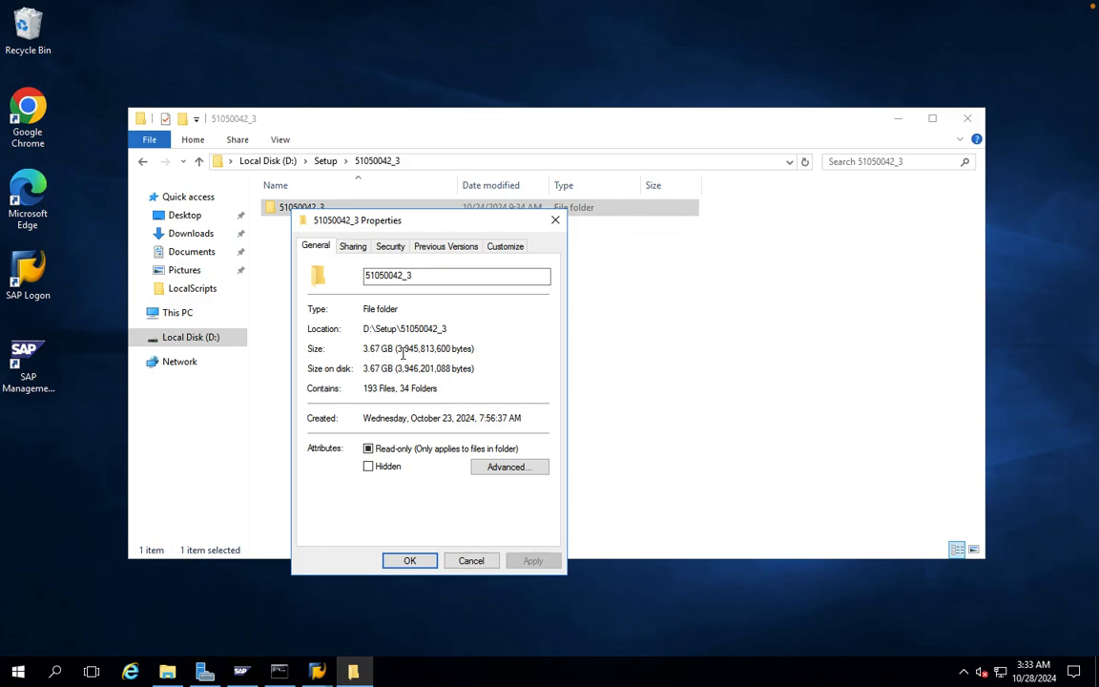
click(556, 223)
click(200, 162)
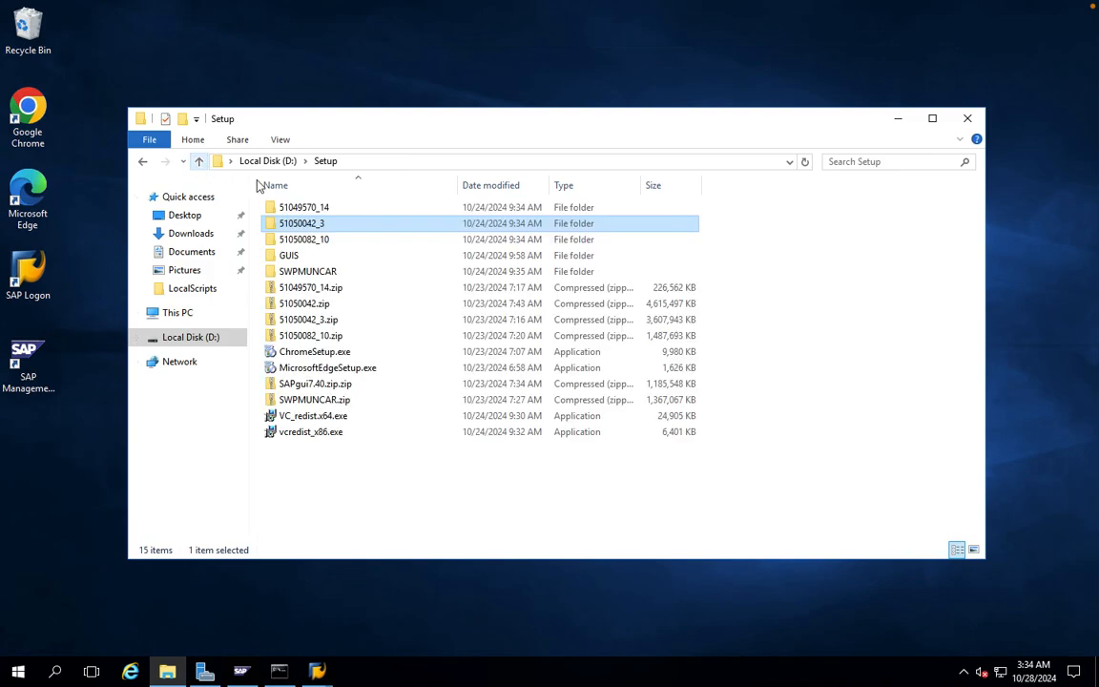
- Look inside the nested 51049570_14 folder to identify its database media, then return to Setup
double_click(299, 209)
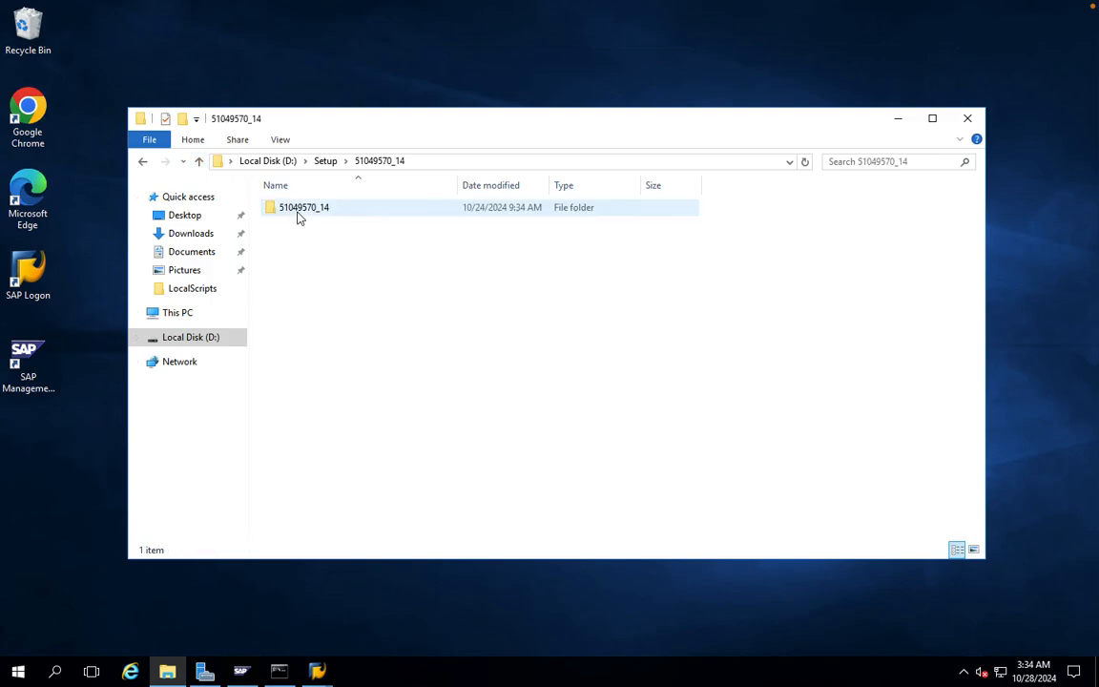
double_click(301, 212)
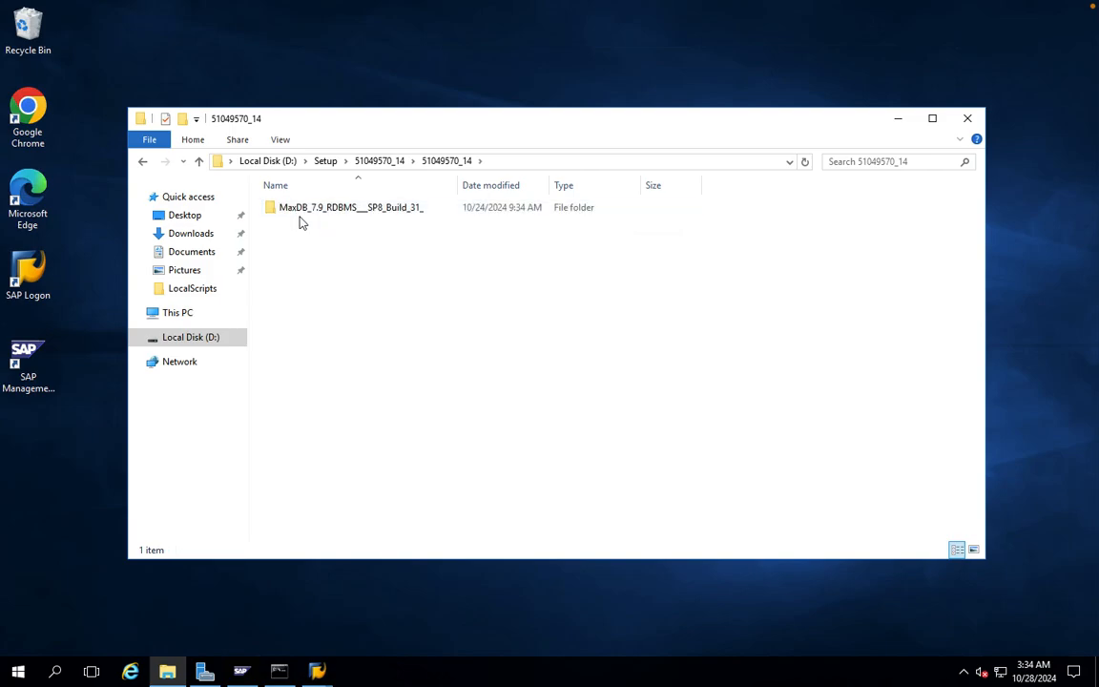
click(143, 163)
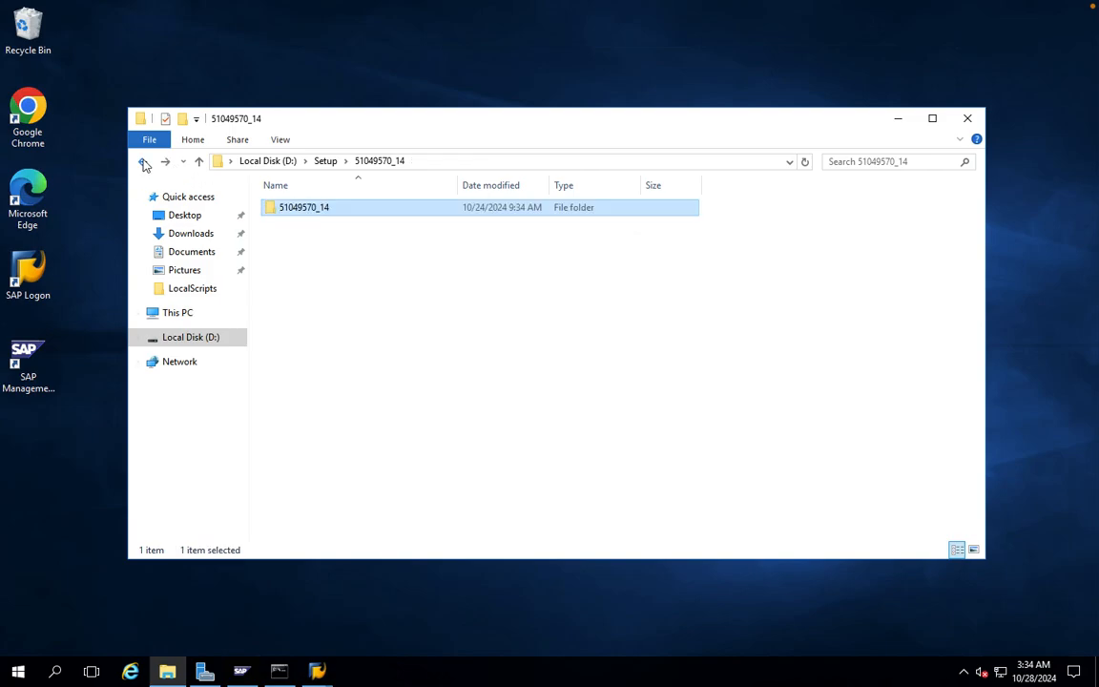
click(143, 162)
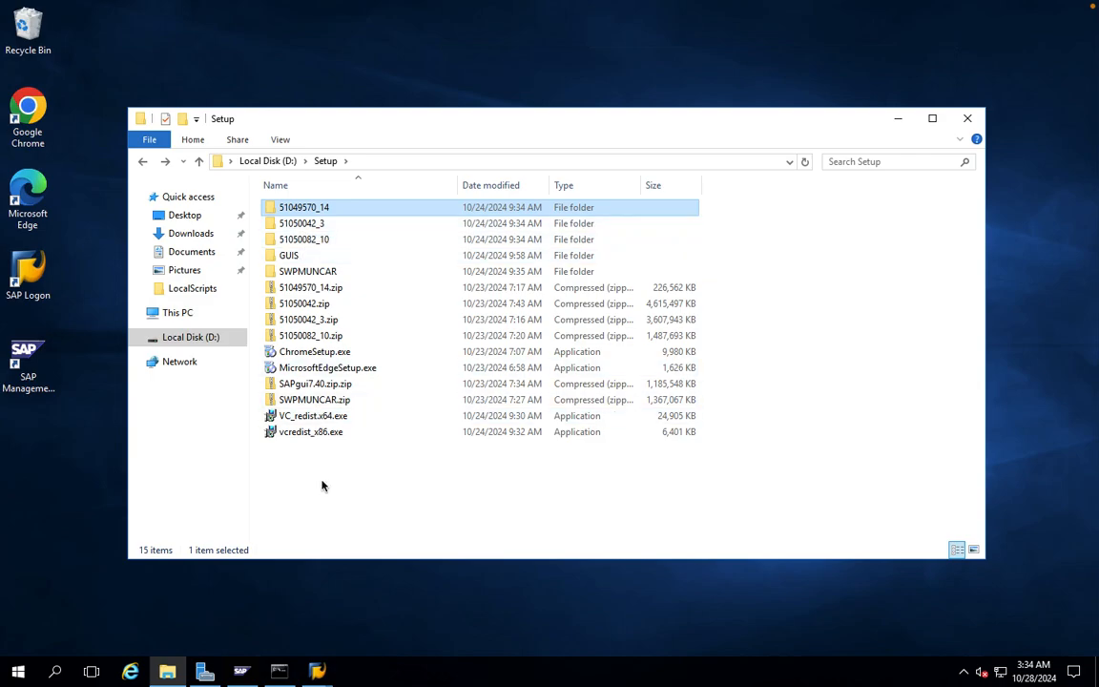
- Switch to the WPS Office presentation and examine the SAPINST entry and the planned SID and instance number on the installation slide
key(ctrl+Left)
click(281, 378)
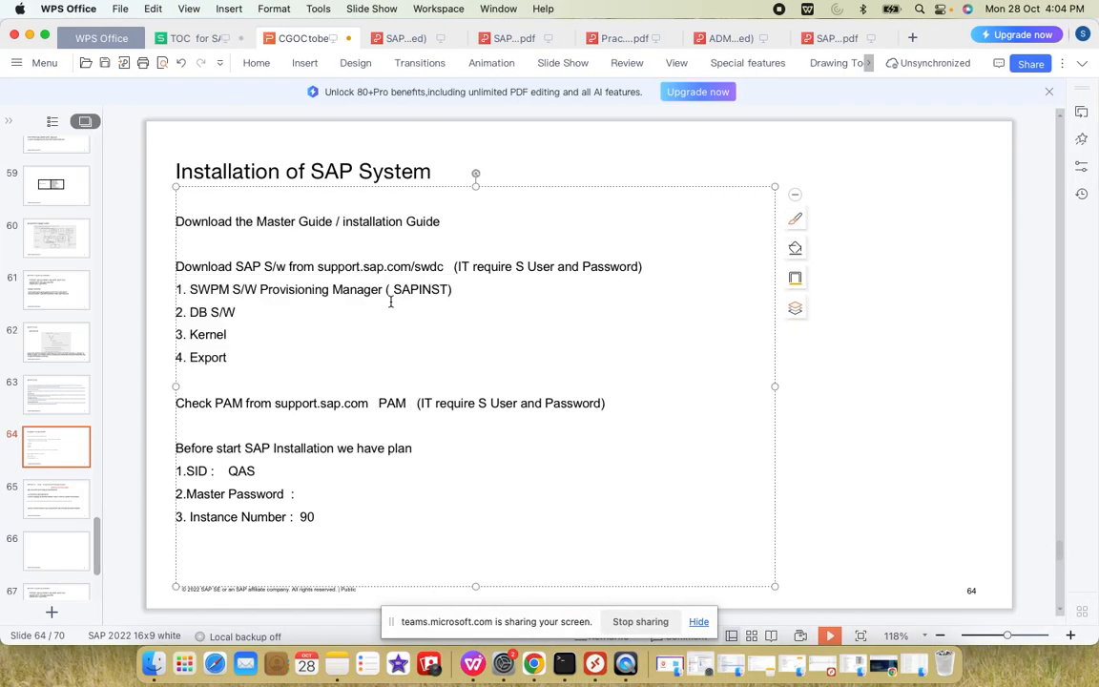
drag(404, 289, 450, 289)
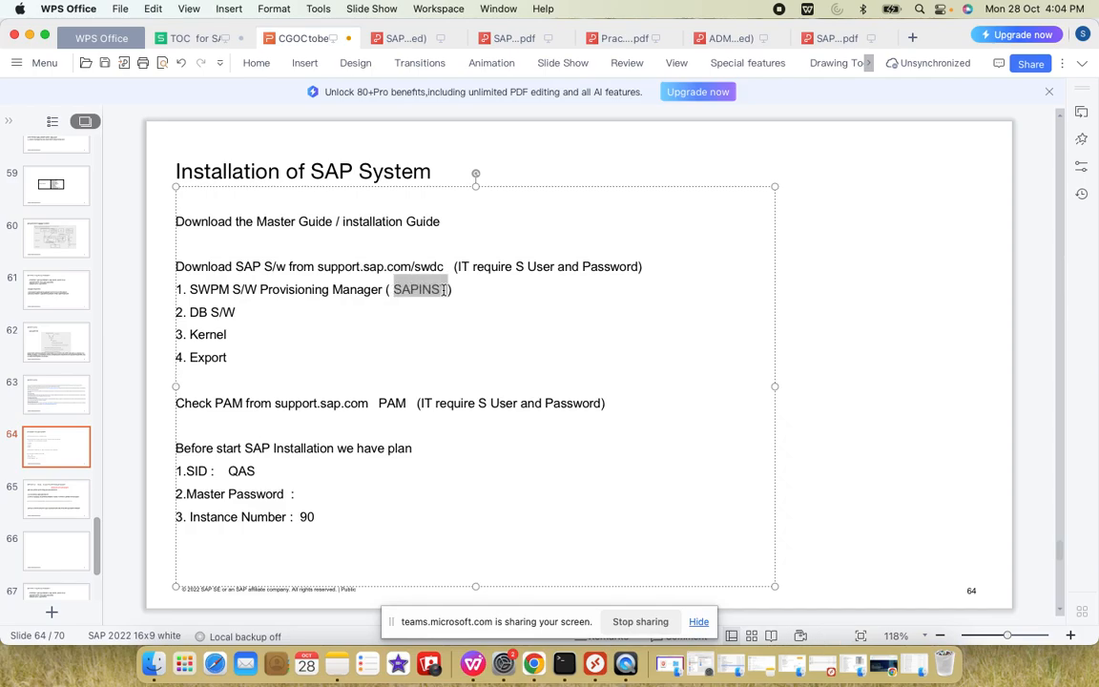
click(274, 471)
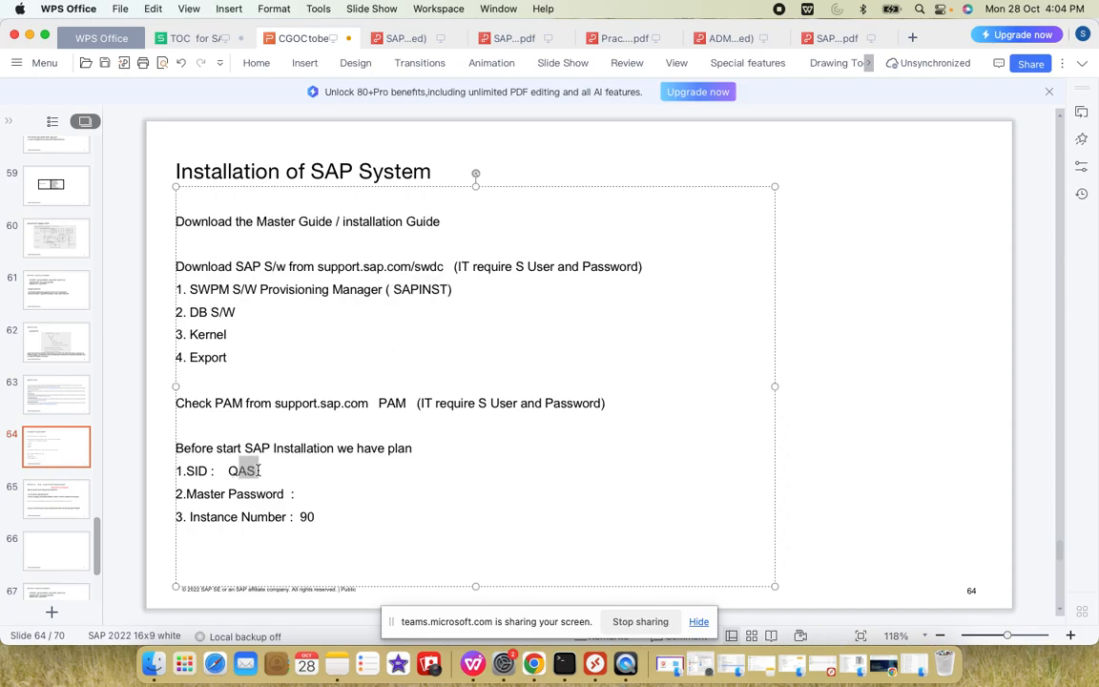
drag(233, 470, 259, 474)
click(298, 516)
double_click(307, 516)
- Switch back to the remote Windows server and open the nested SWPMUNCAR folder inside Setup
key(ctrl+Right)
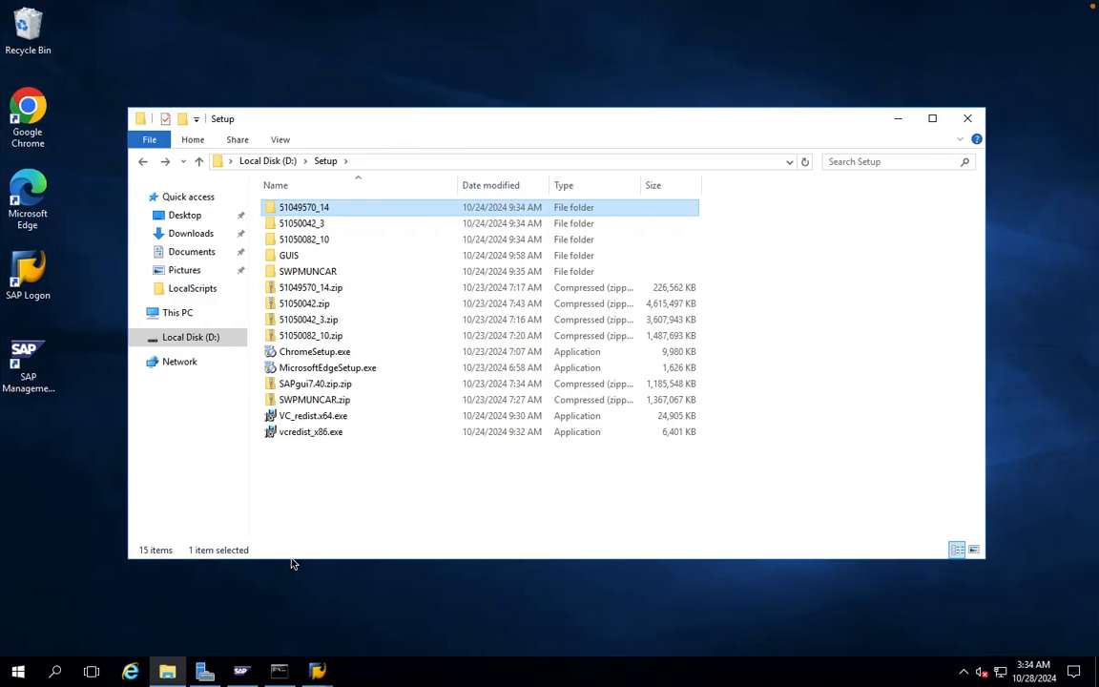
double_click(283, 275)
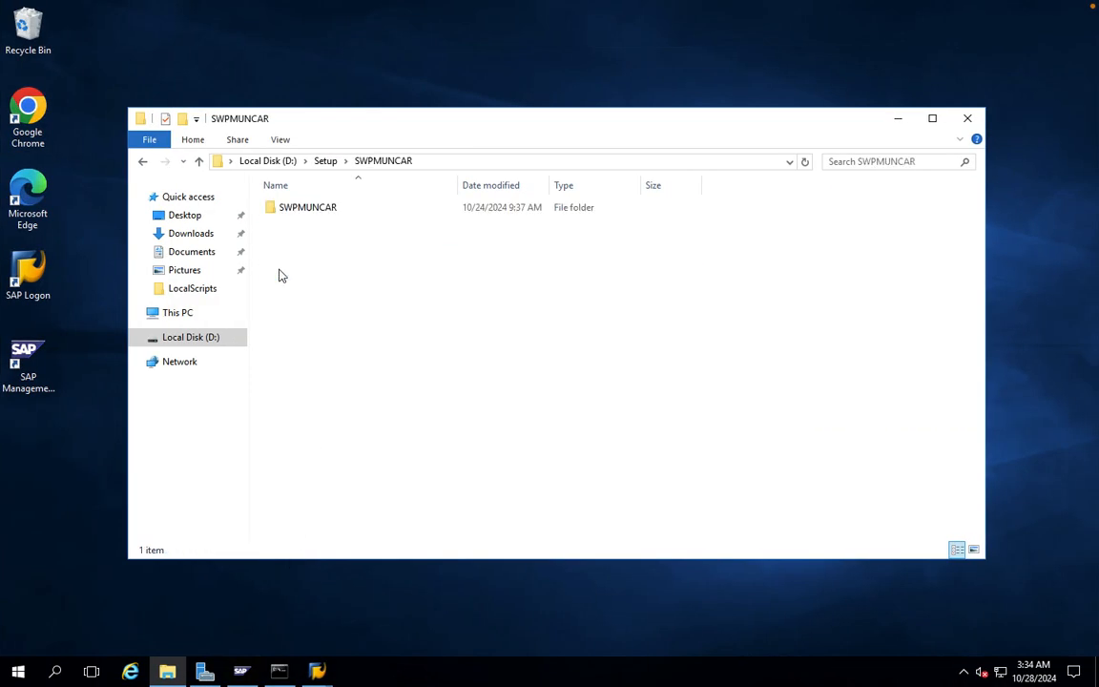
click(286, 210)
click(287, 209)
click(278, 214)
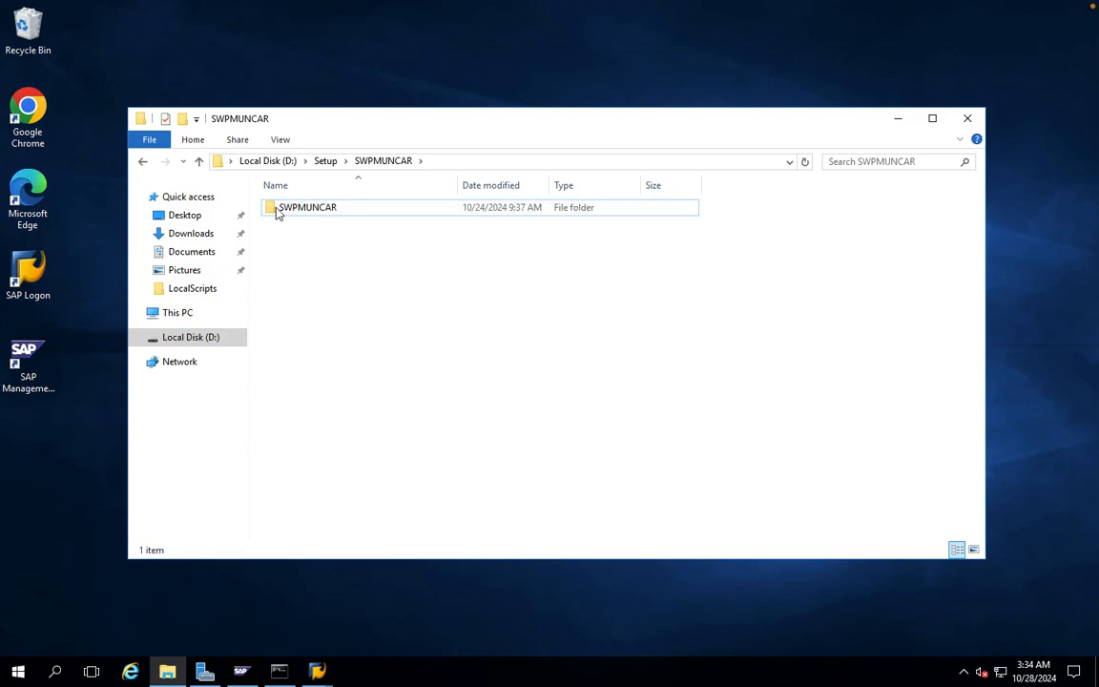
double_click(278, 213)
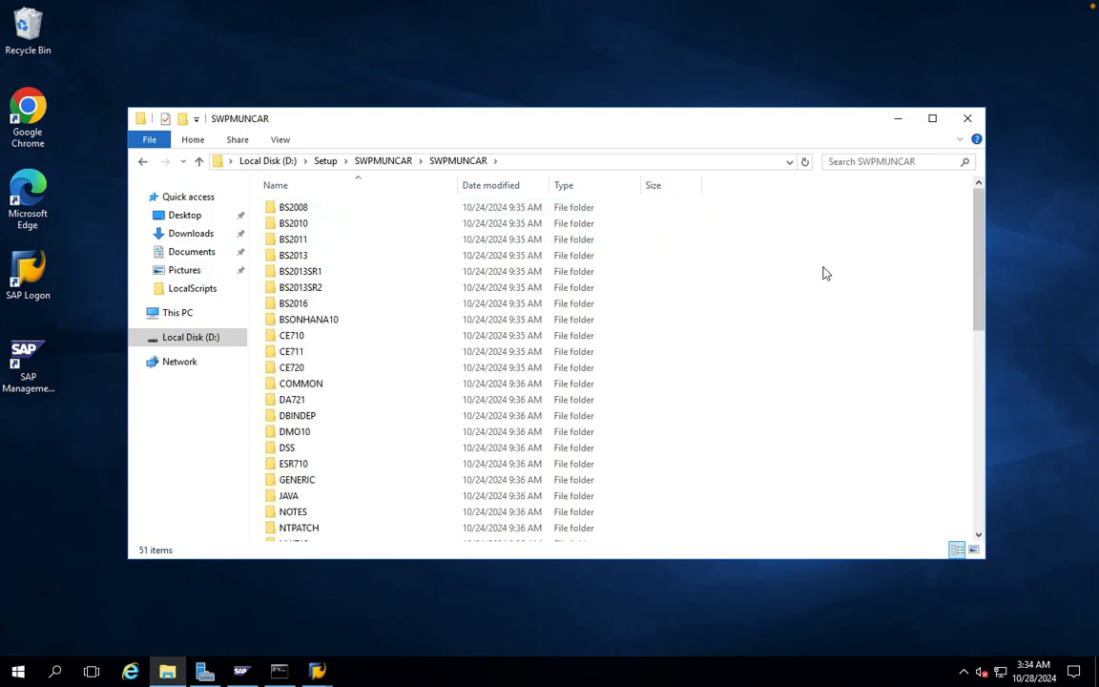
- Run sapinst.exe from the SWPMUNCAR folder and allow it to start
drag(978, 292, 978, 525)
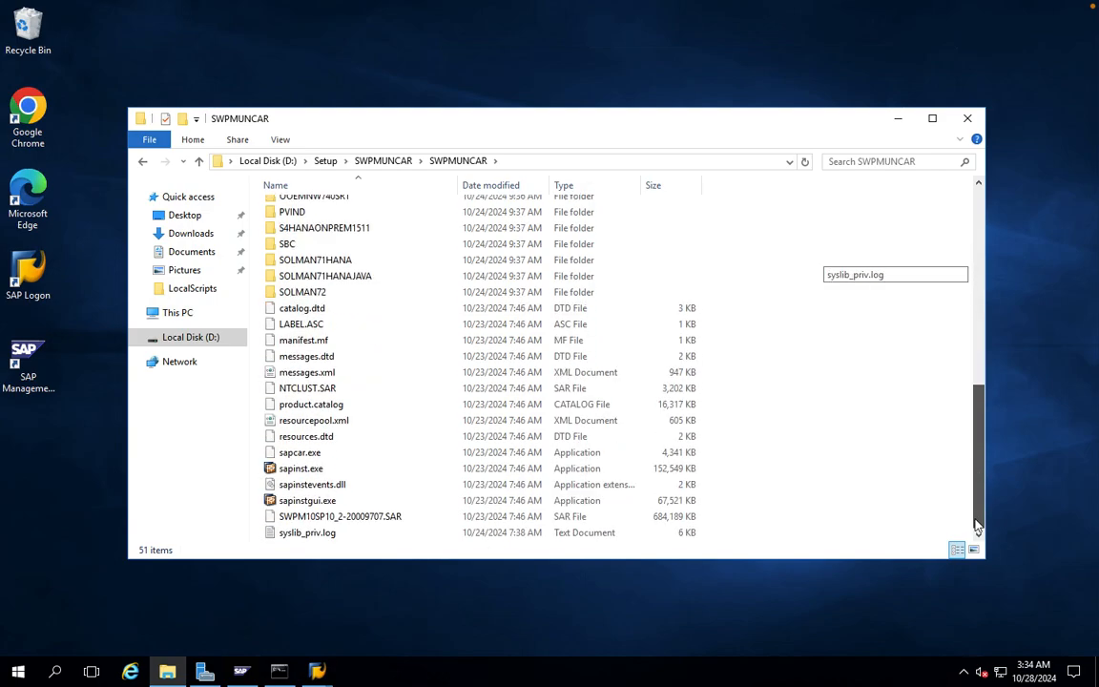
click(287, 471)
double_click(288, 472)
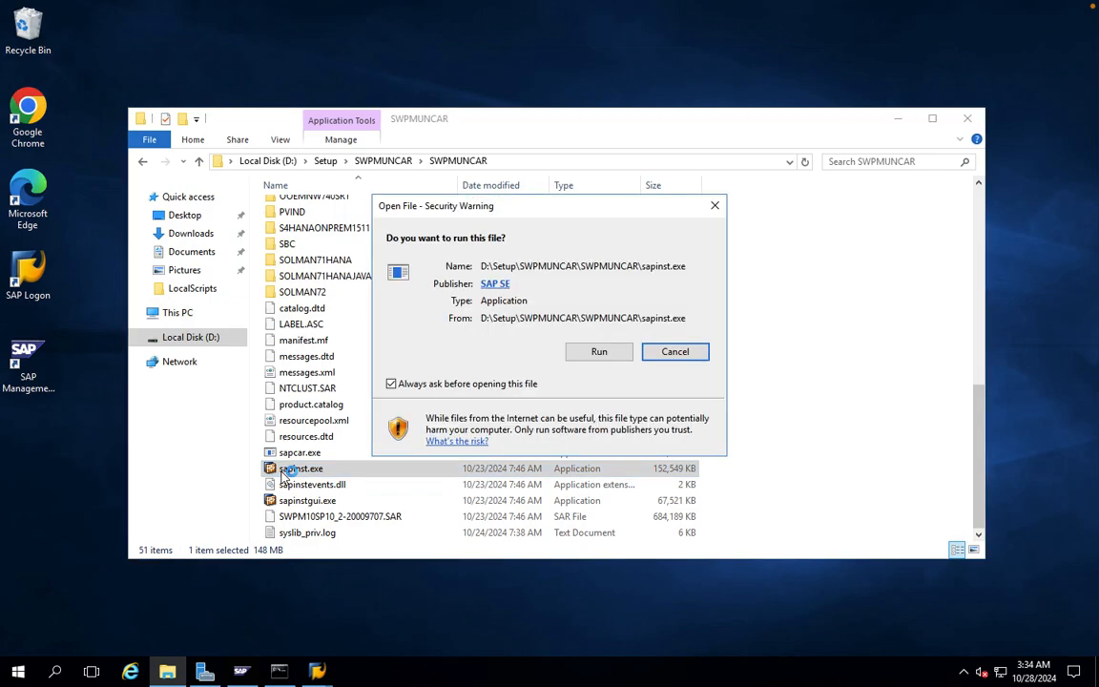
click(584, 351)
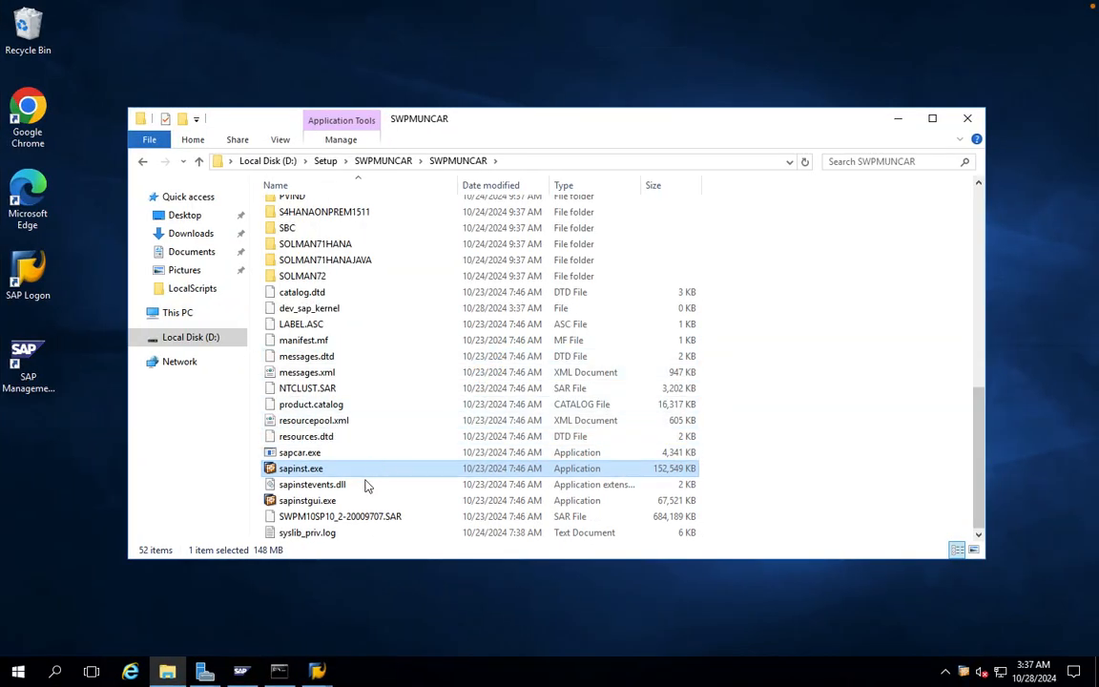
- Switch to the open SAP DEV logon window and end its session with the command /nex
click(318, 671)
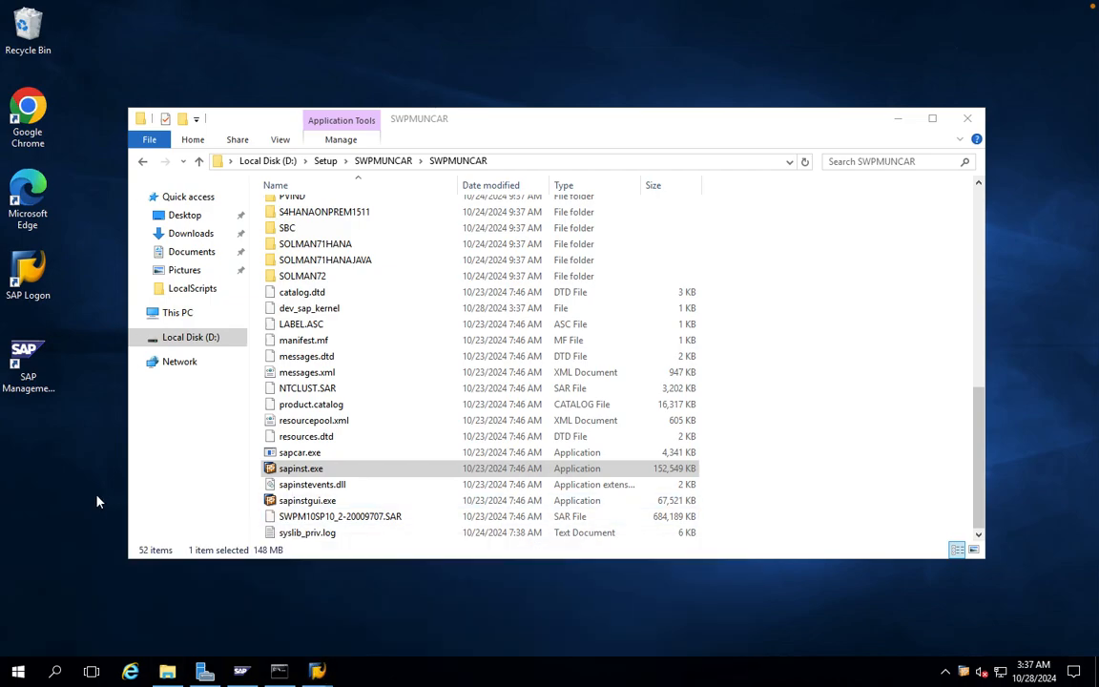
mouse_move(318, 671)
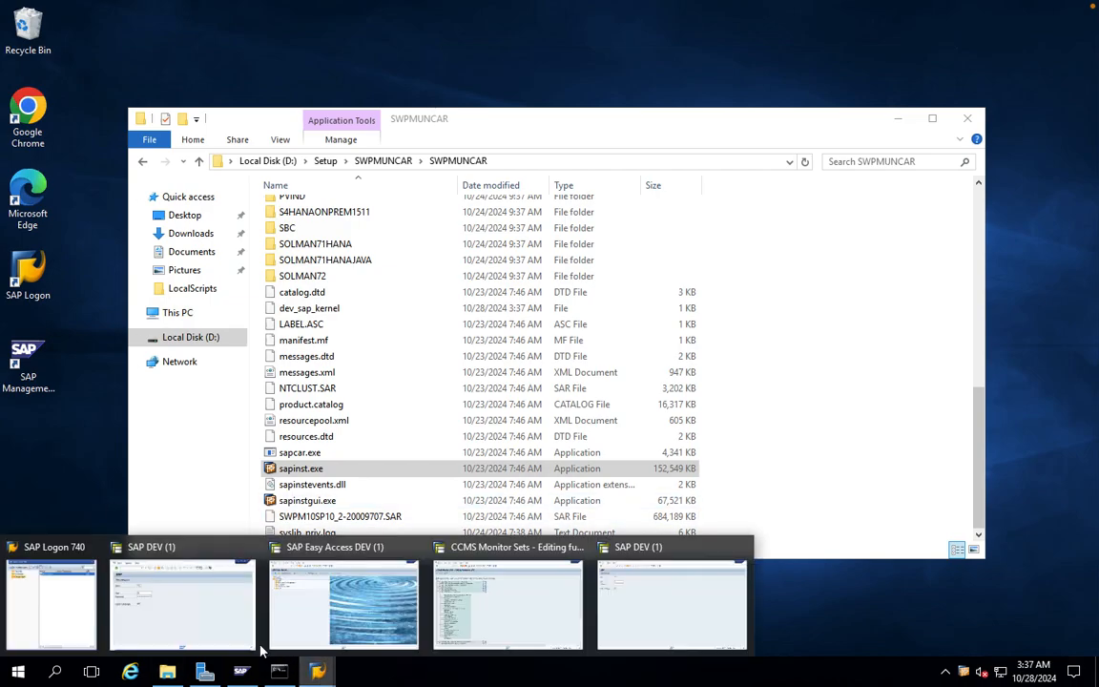
click(211, 645)
click(137, 58)
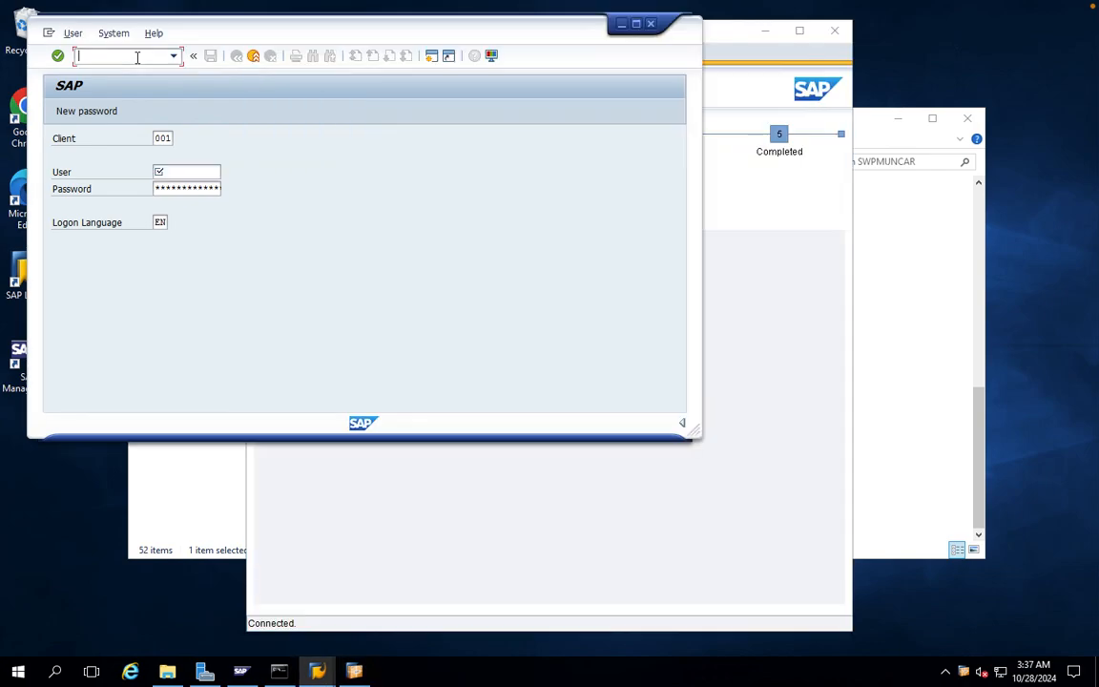
text(/nex)
key(Return)
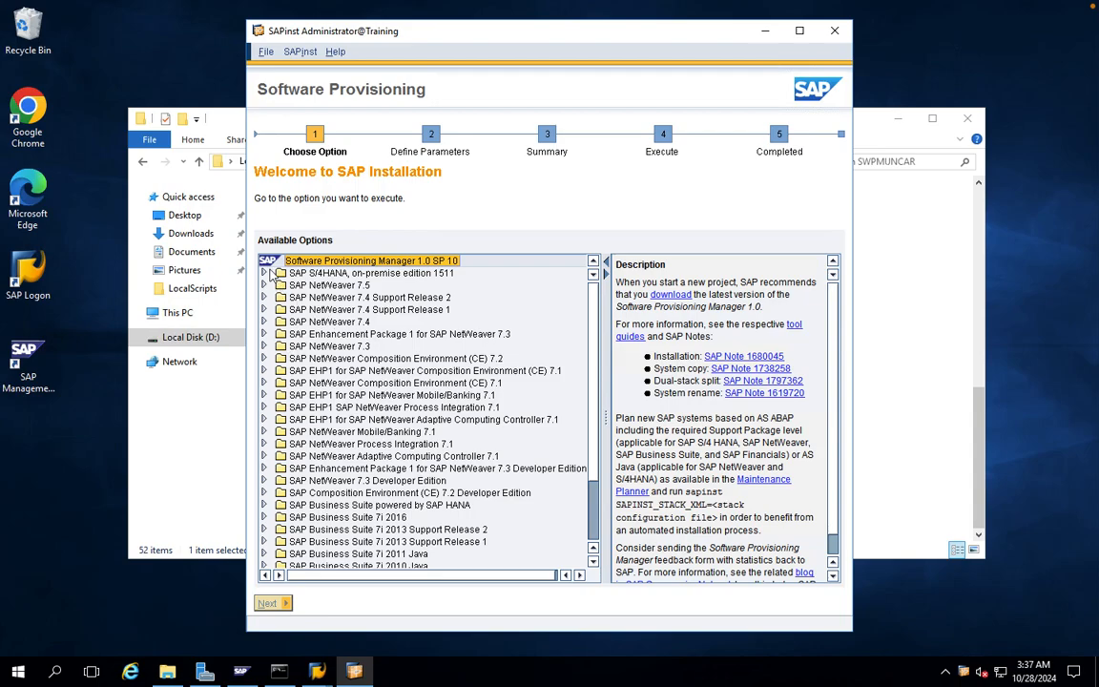
- Examine the components offered under SAP S/4HANA, on-premise edition 1511, in the available installation options, and collapse the entry
click(265, 274)
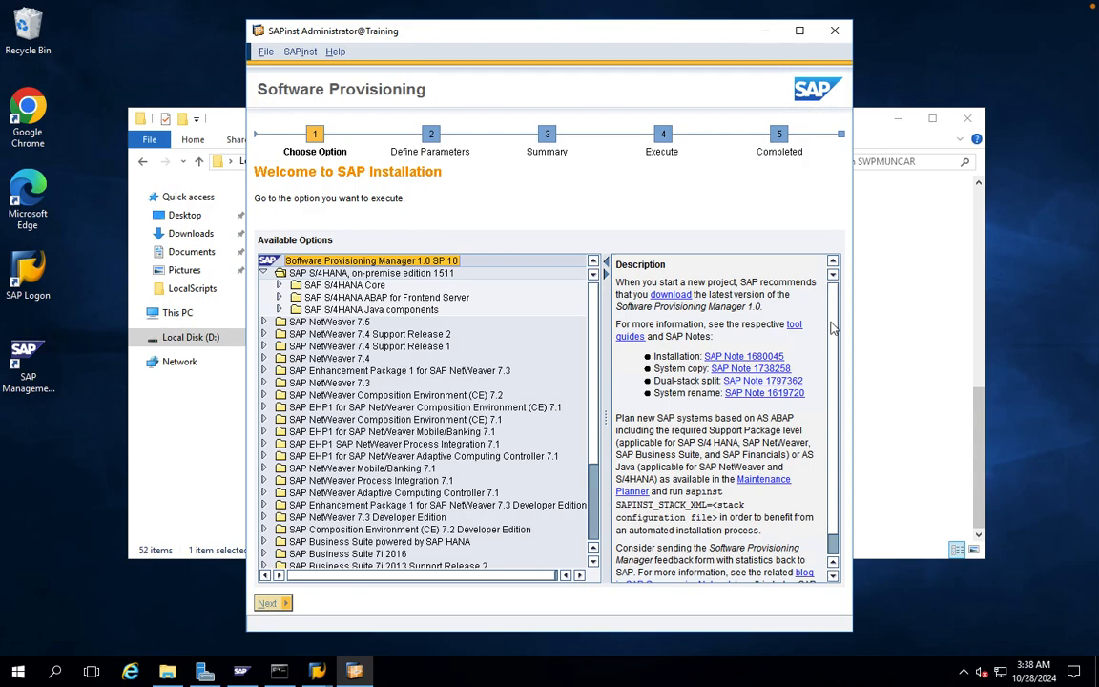
scroll(832, 332, down, 1)
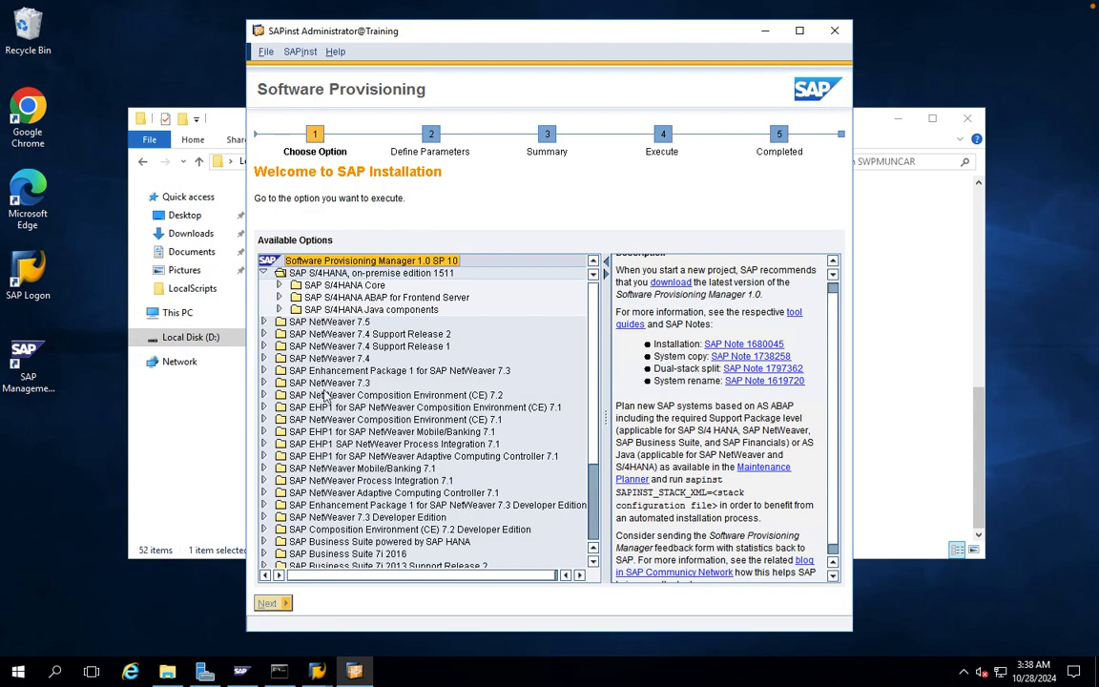
click(264, 274)
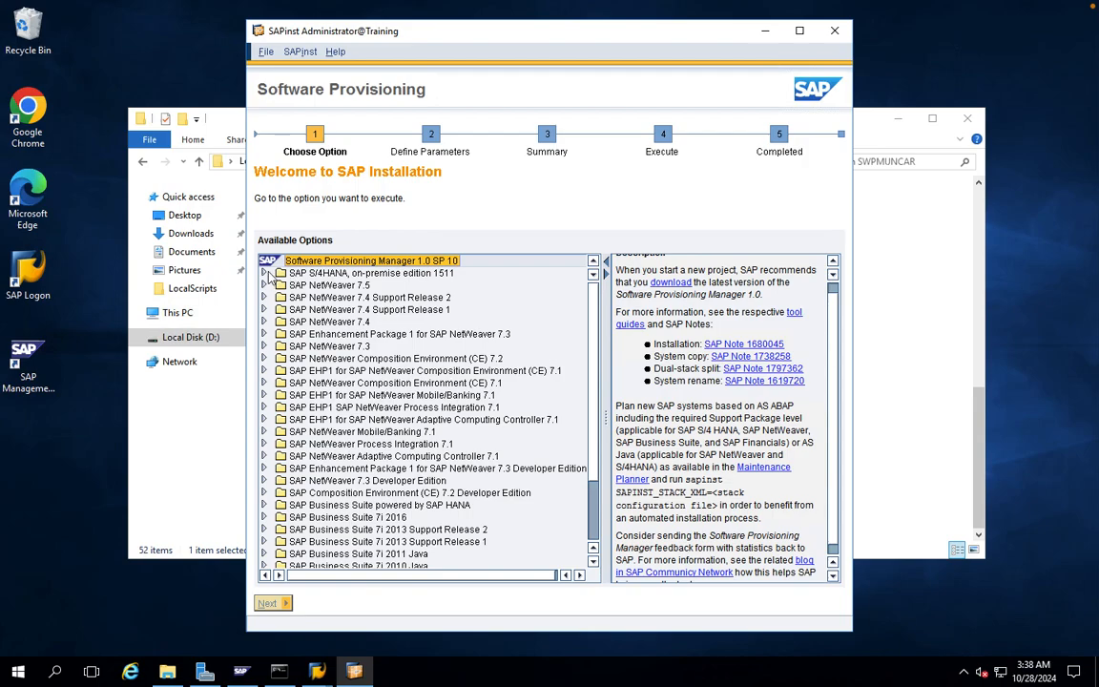
click(264, 274)
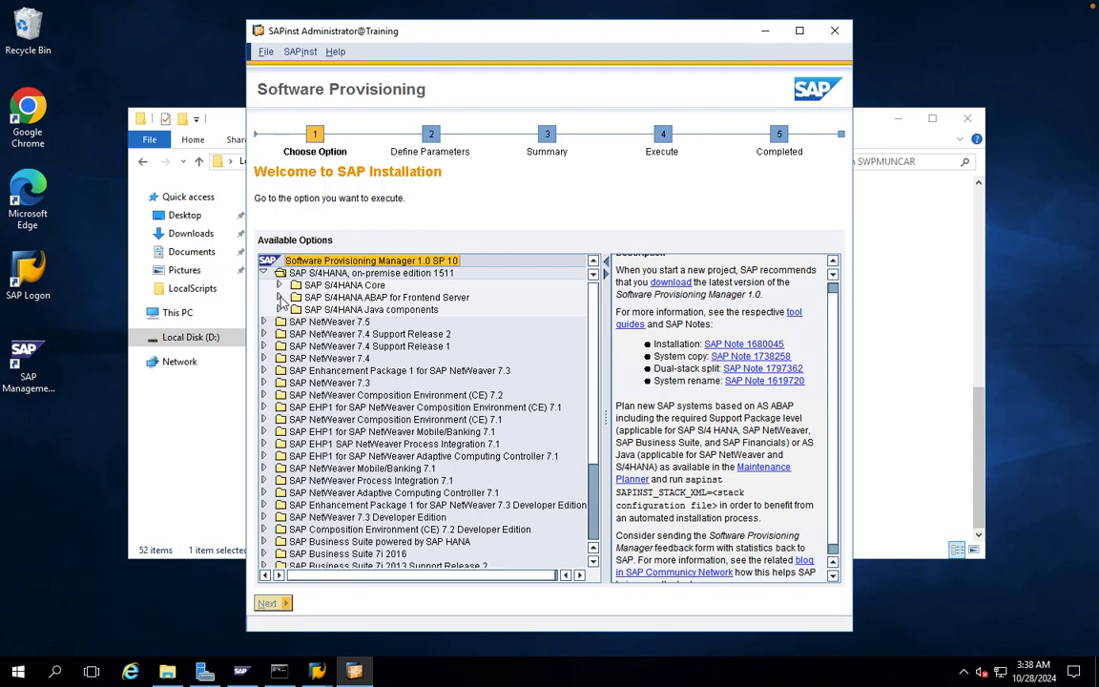
click(265, 274)
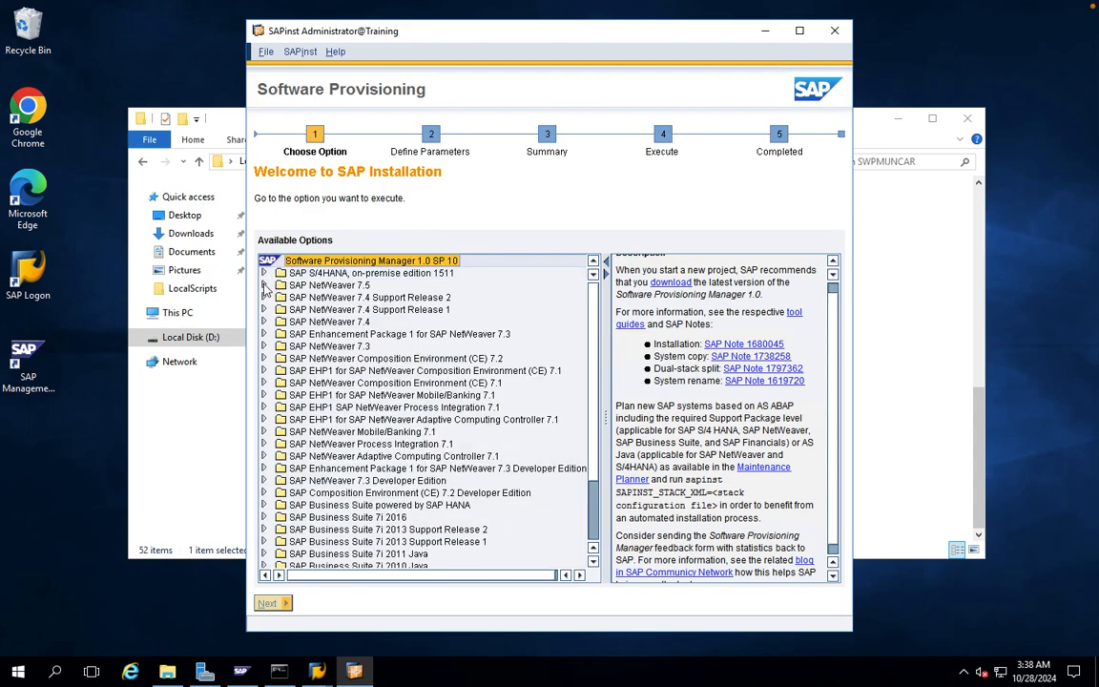
- Review the database options under SAP NetWeaver 7.5 and expand MaxDB
click(264, 287)
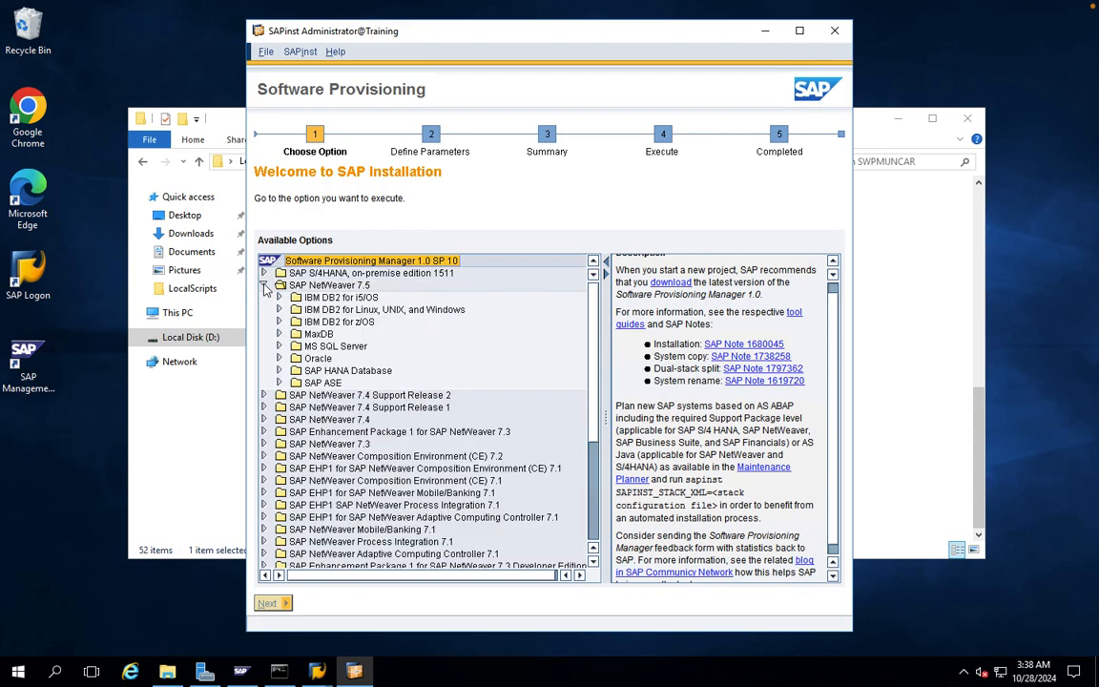
click(353, 298)
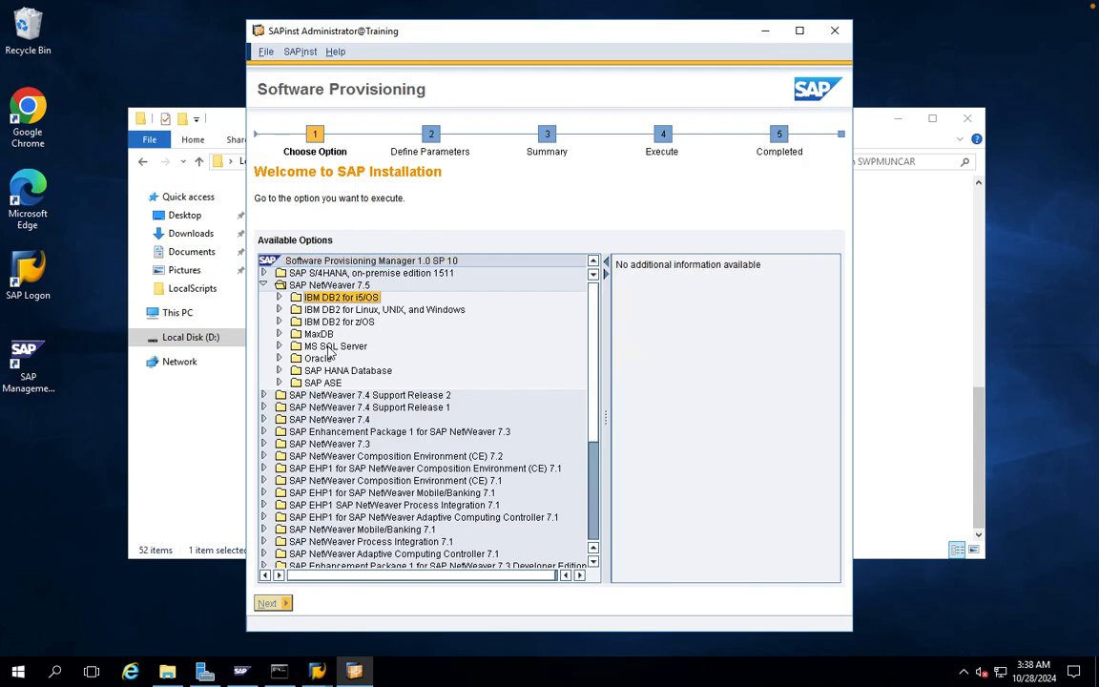
click(326, 347)
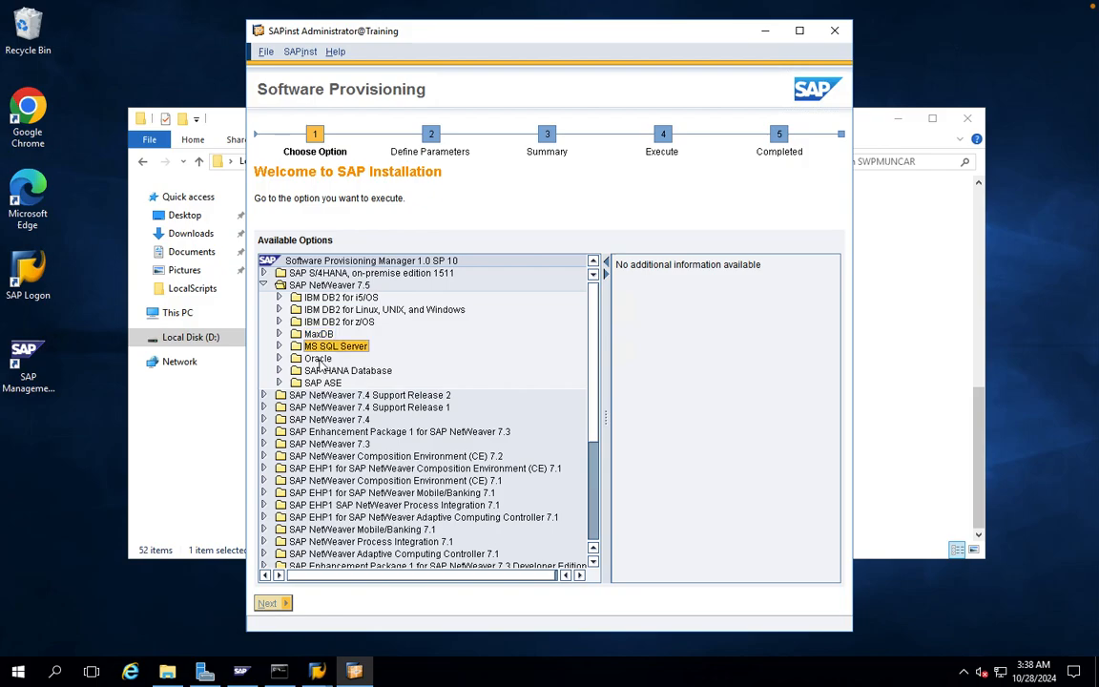
click(320, 358)
key(Down)
key(Down)
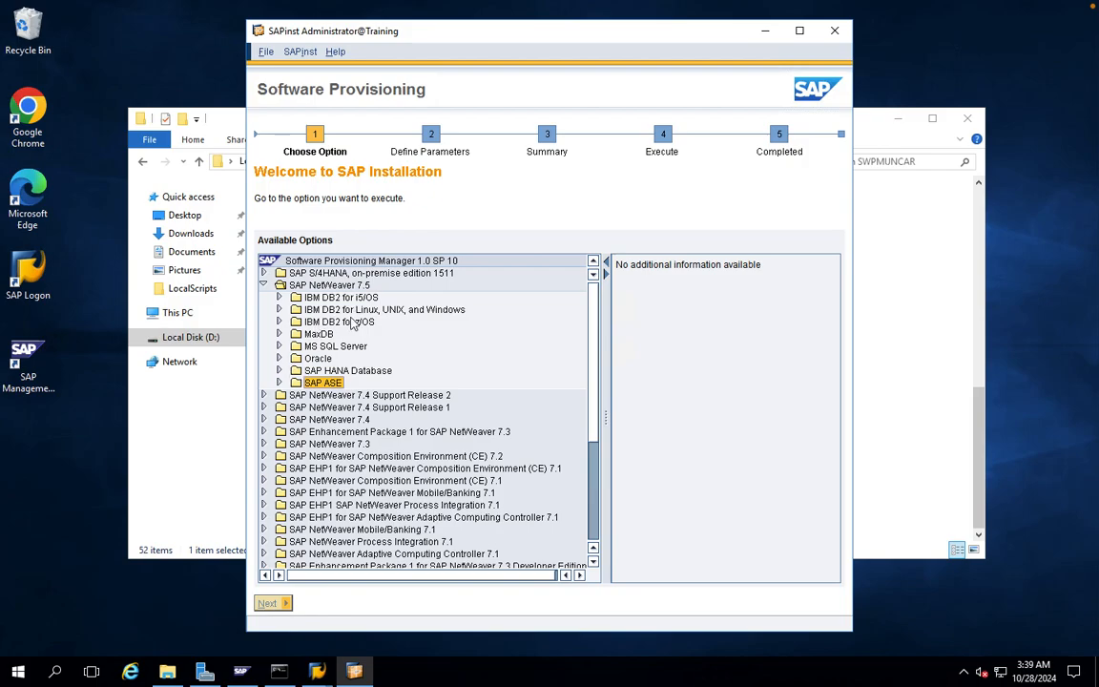
click(323, 334)
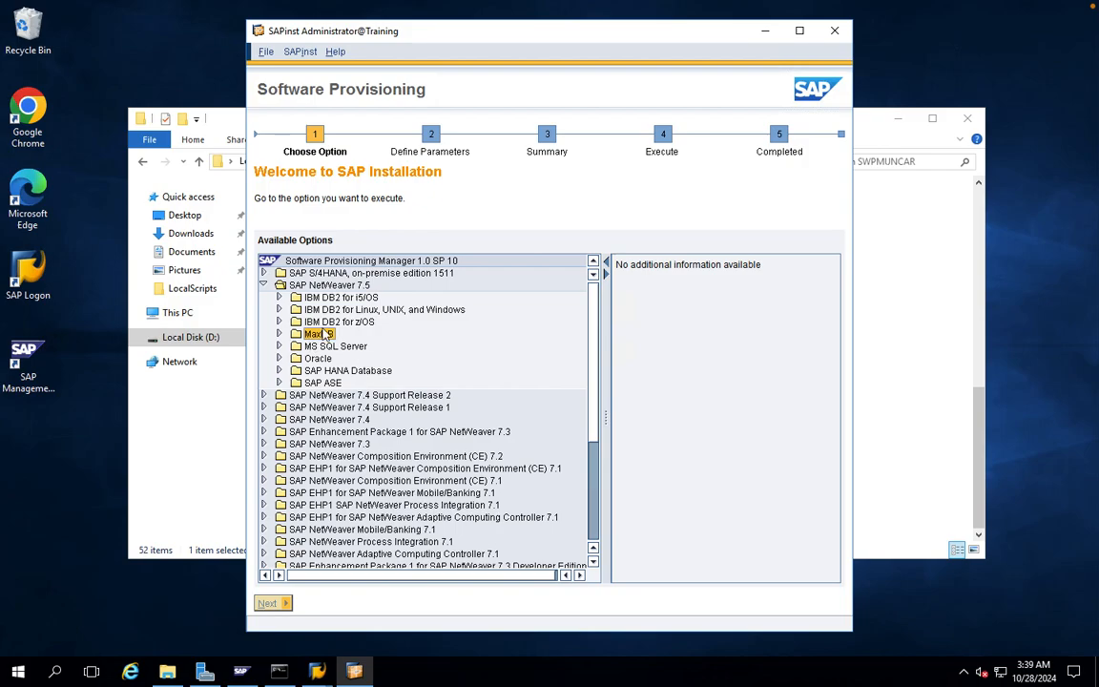
click(280, 334)
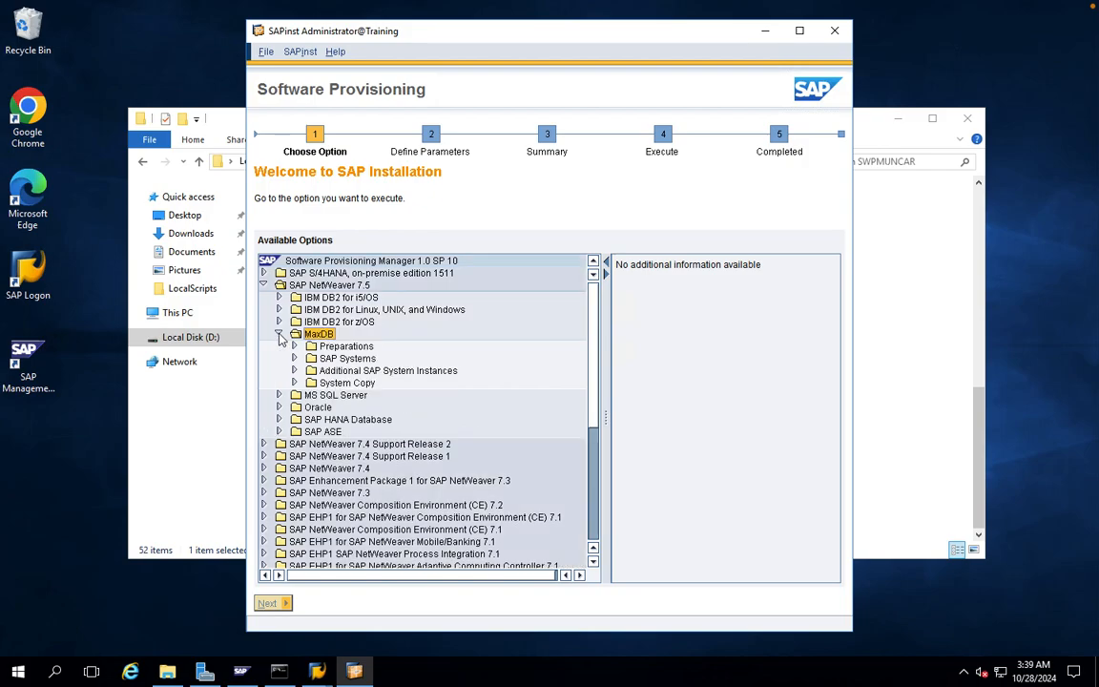
- Check the Preparations options under MaxDB, and expand SAP Systems down to the Standard System option of Application Server ABAP
click(296, 347)
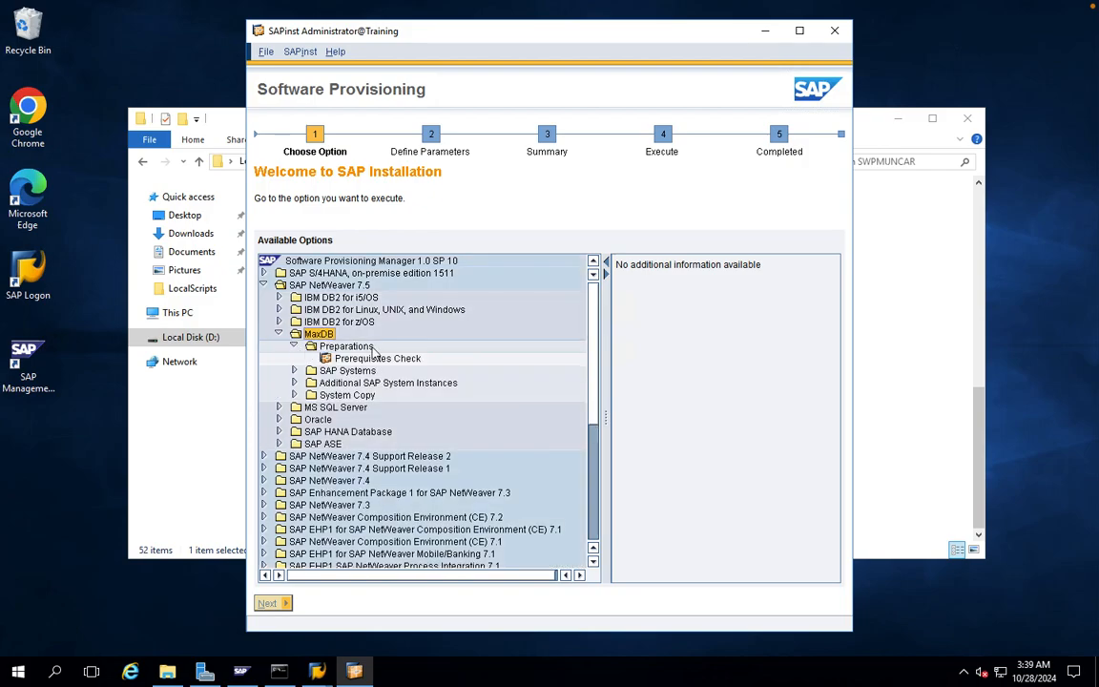
click(296, 347)
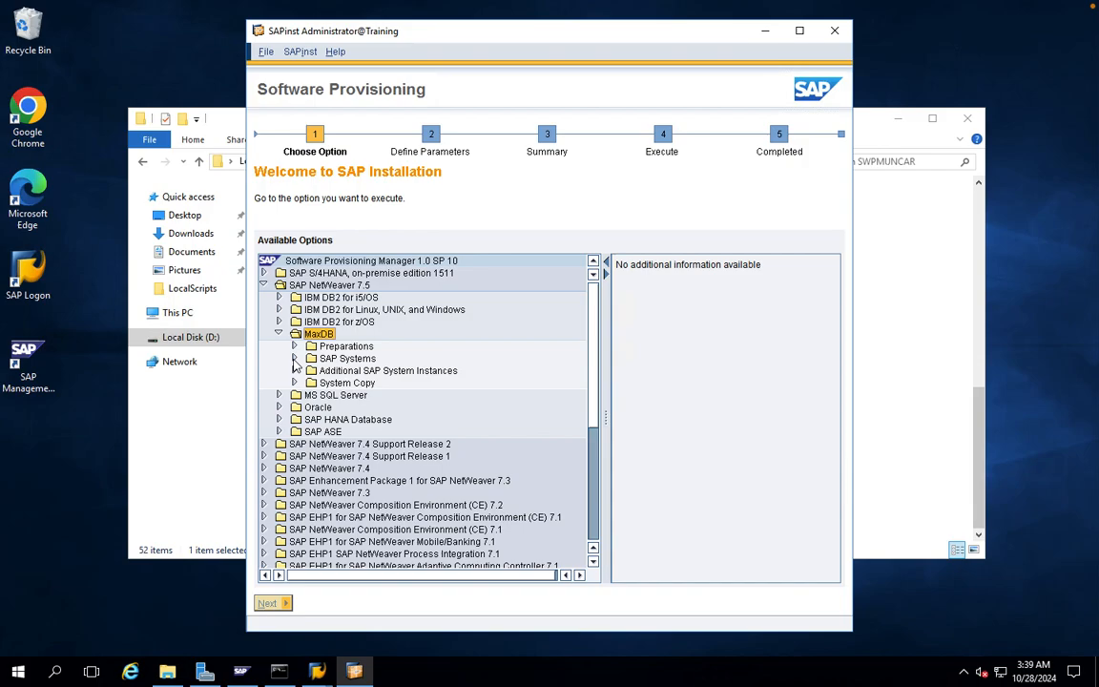
click(294, 359)
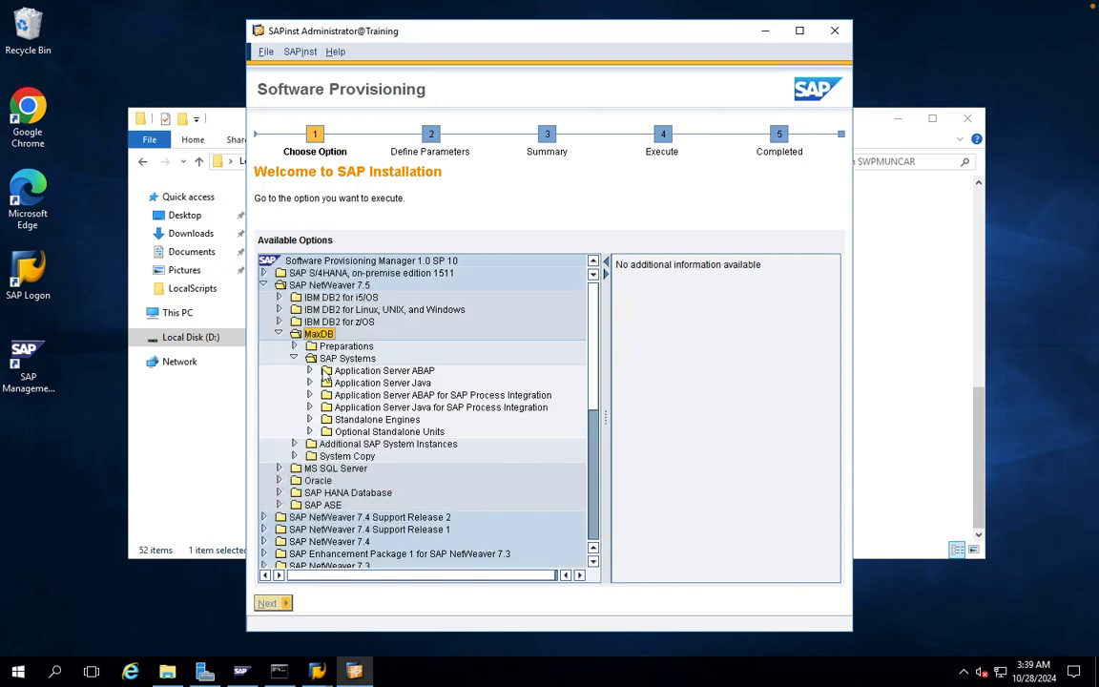
click(309, 371)
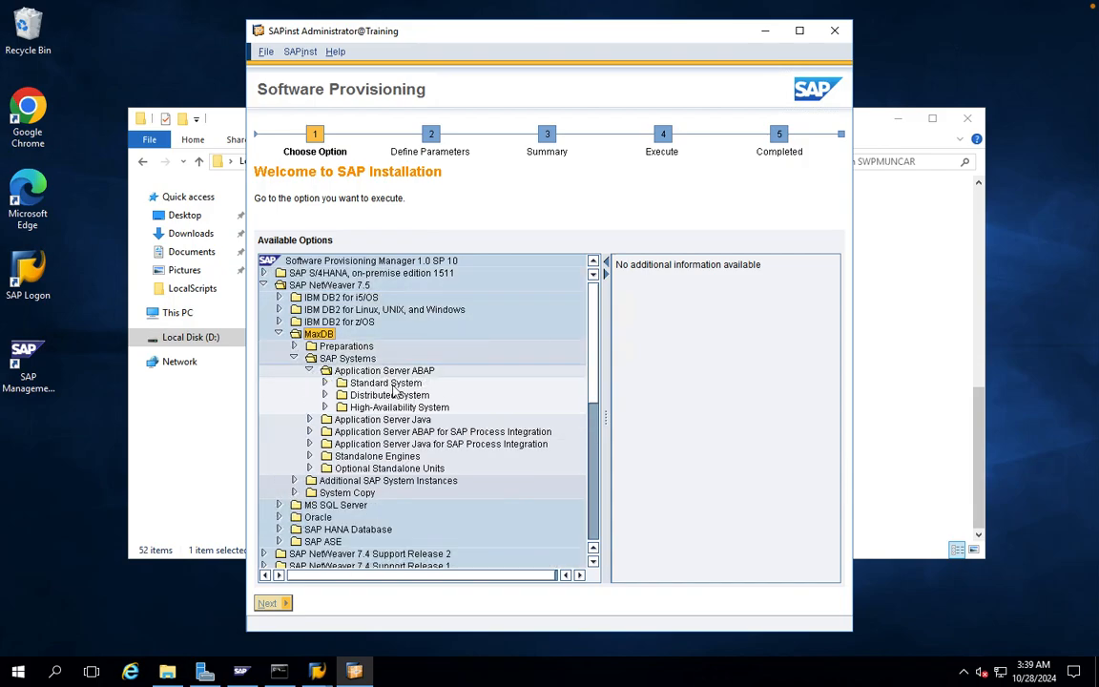
click(325, 384)
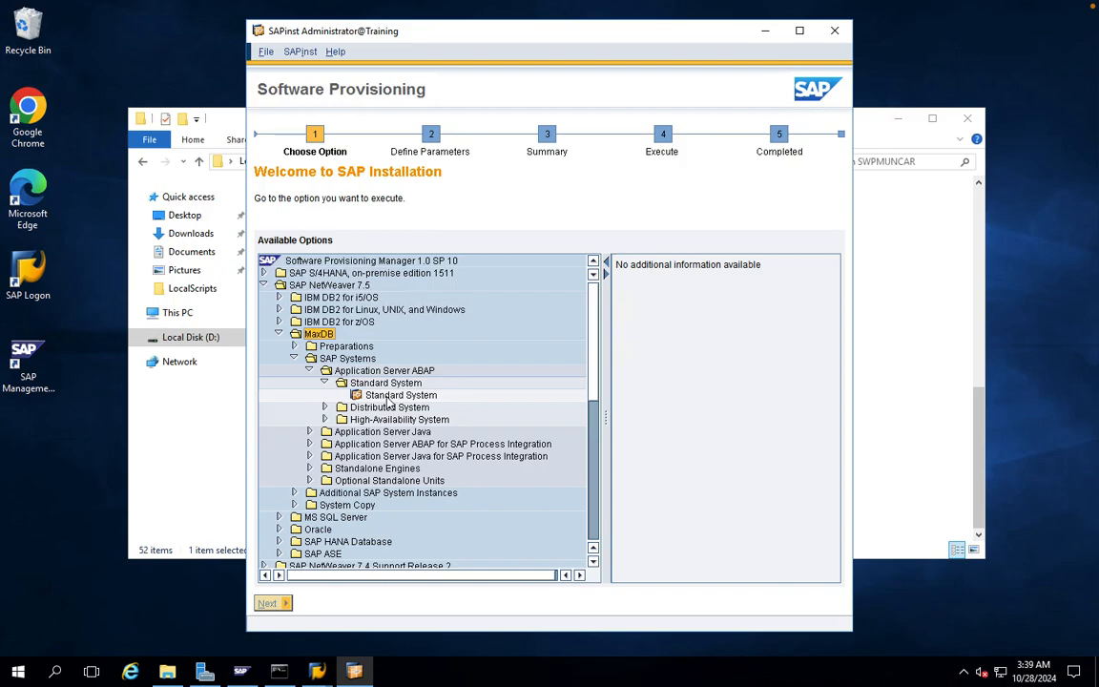
- Examine the descriptions of the ASCS, Database and Primary Application Server instances under Distributed System, and collapse that entry
click(324, 409)
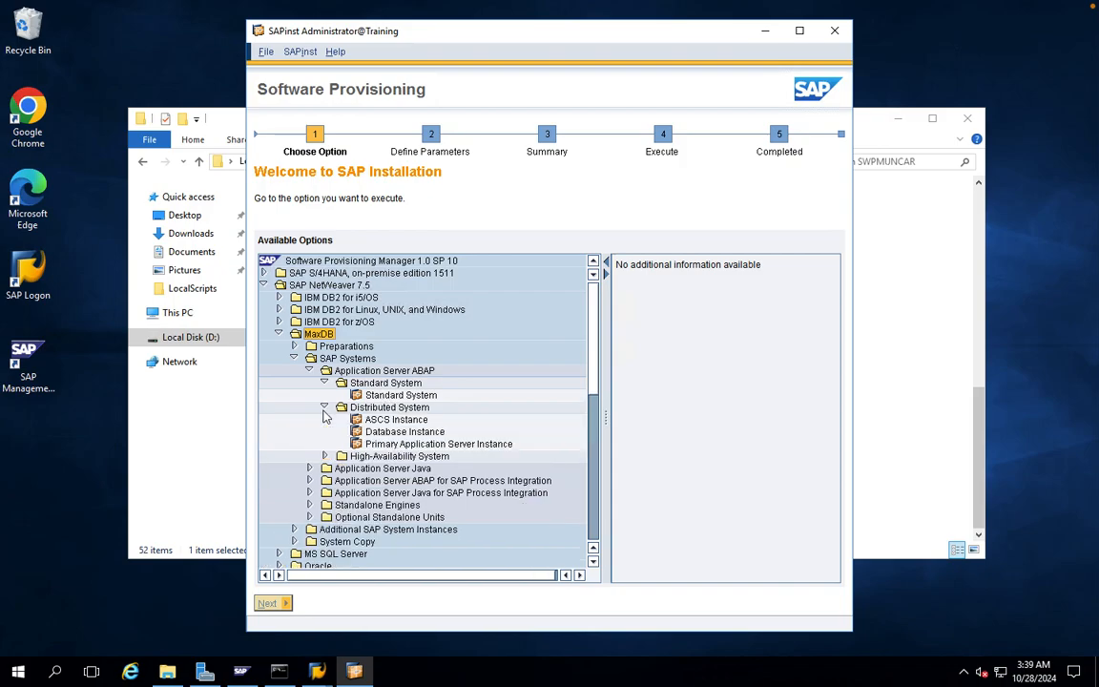
click(396, 420)
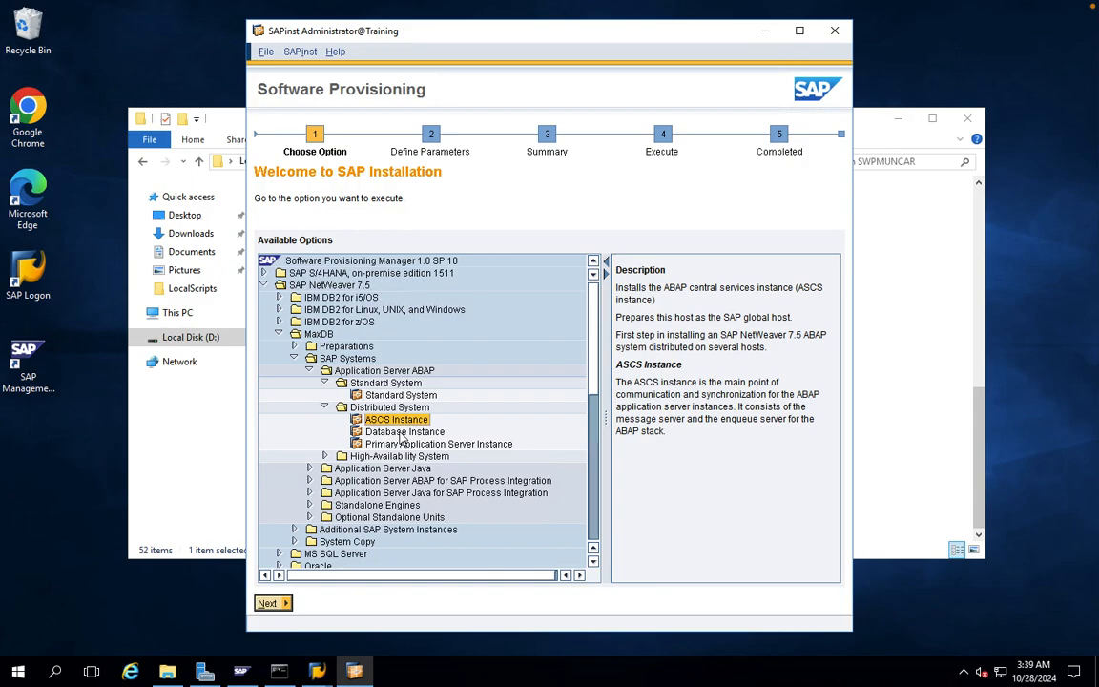
click(402, 434)
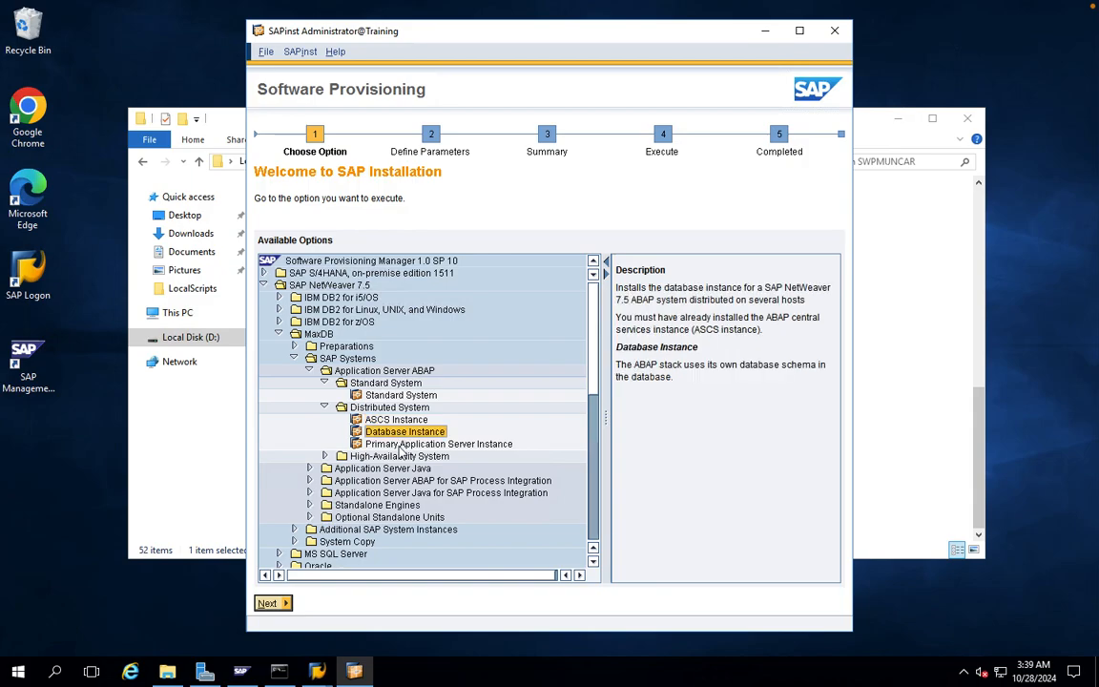
click(400, 446)
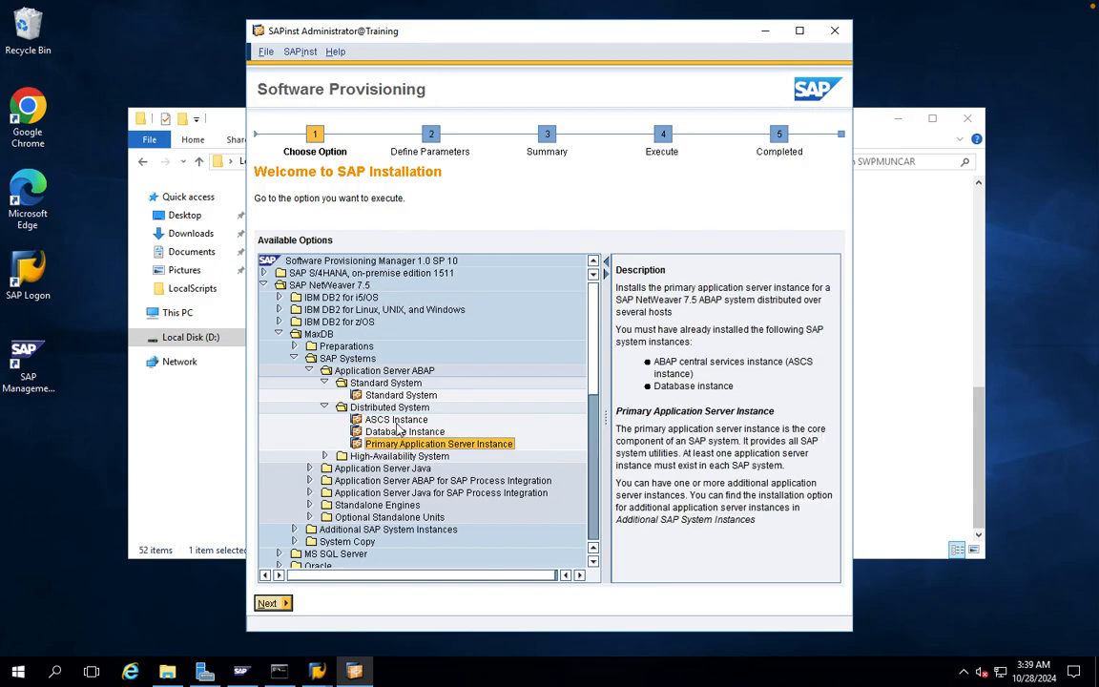
click(326, 408)
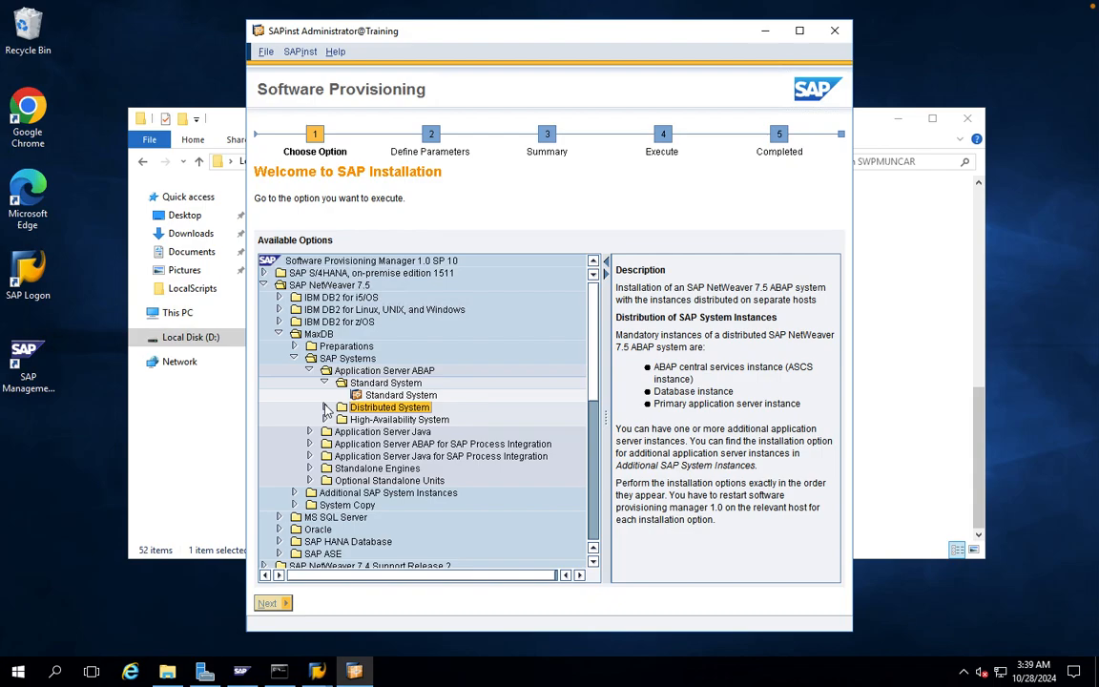
- Choose the Standard System option under Application Server ABAP and proceed with the Typical parameter mode
click(403, 395)
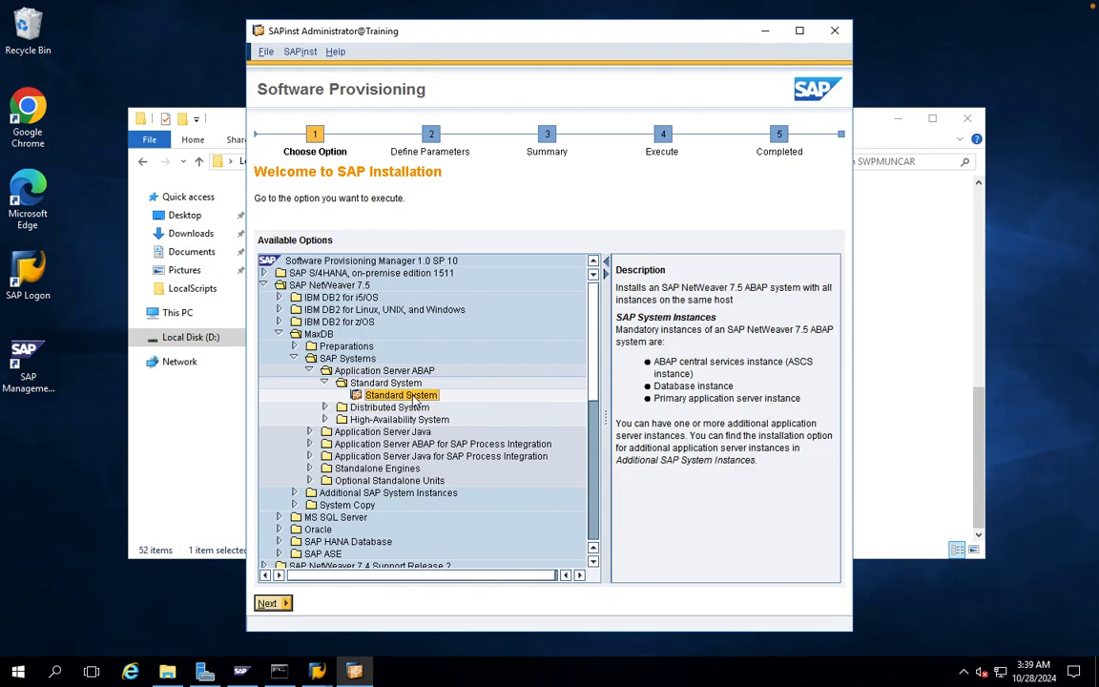
click(263, 605)
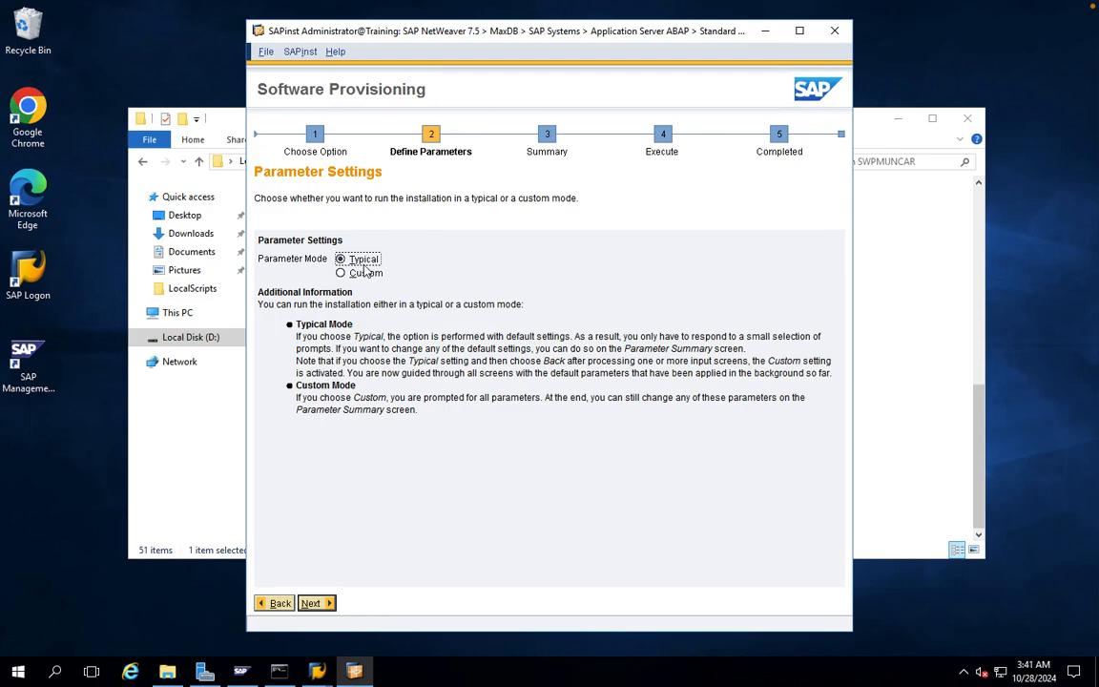
click(315, 605)
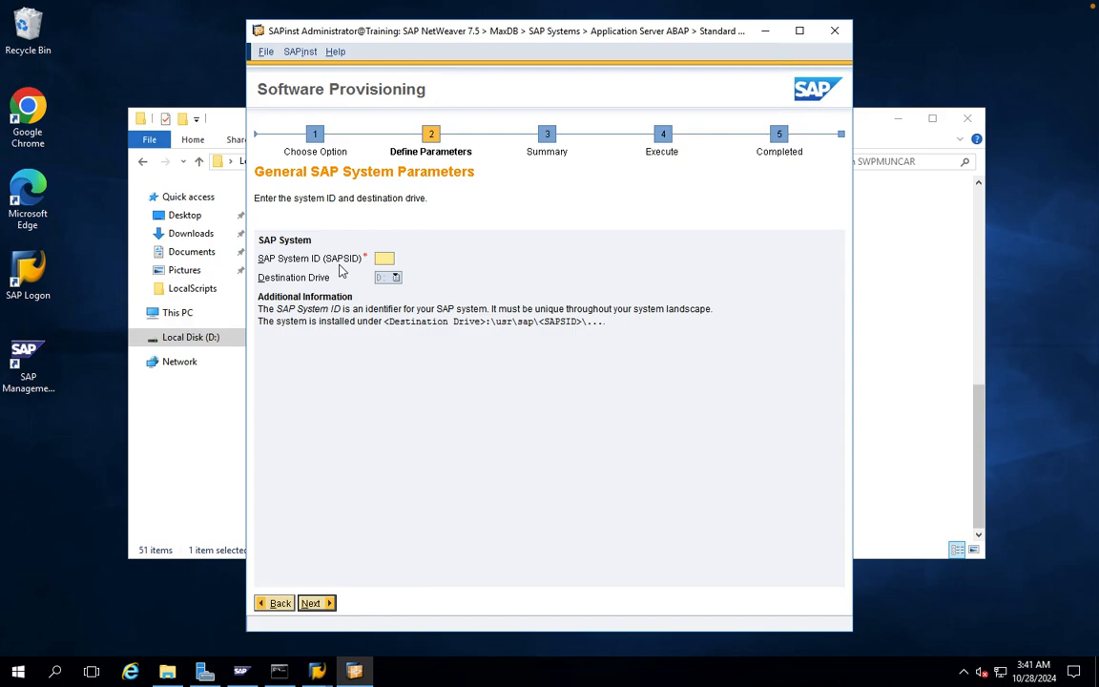
- Set the SAP System ID to QAS and continue without setting an FQDN for the SAP system
text(QAS)
key(BackSpace)
key(BackSpace)
key(BackSpace)
key(BackSpace)
text(0AS)
click(312, 604)
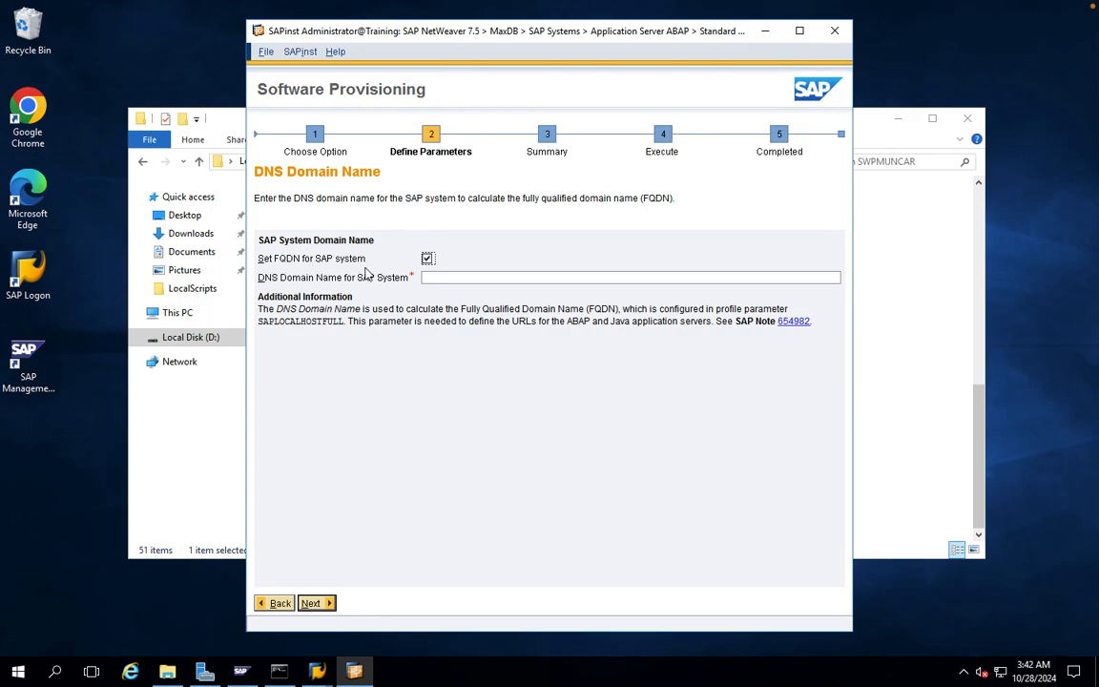
click(428, 258)
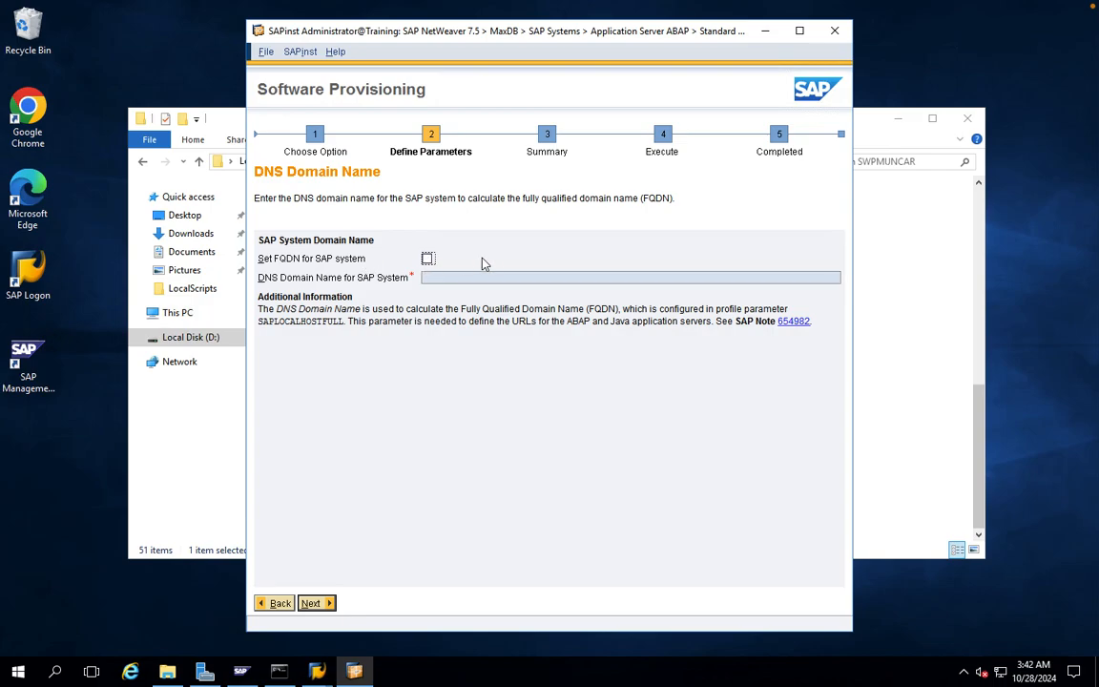
click(313, 603)
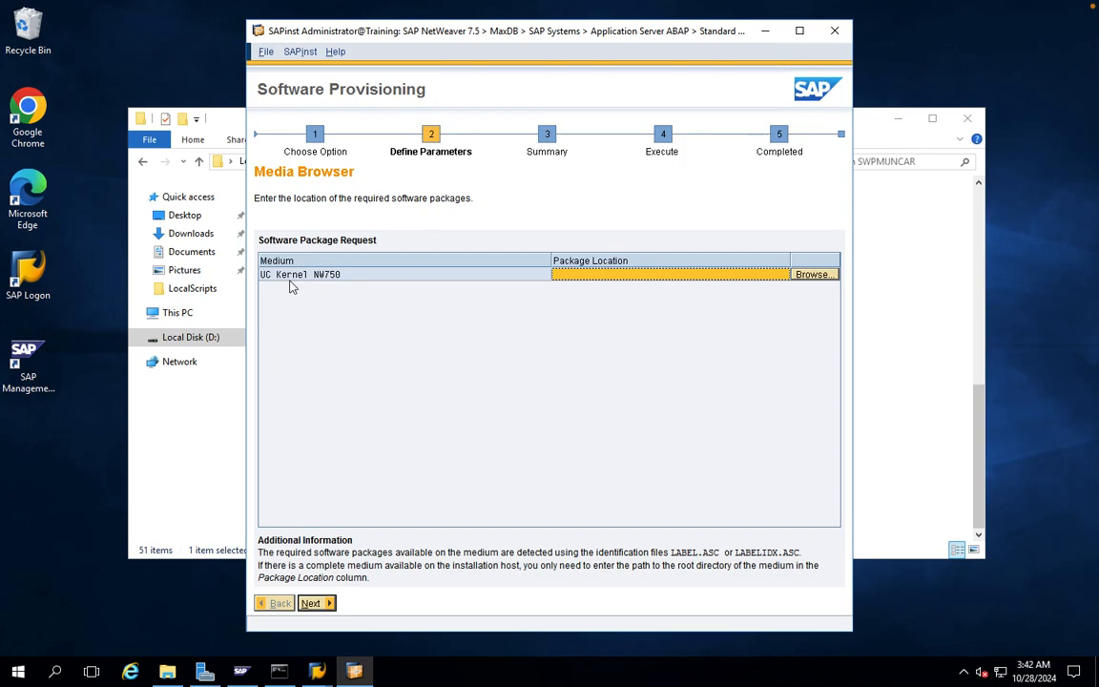
- Copy the folder path D:\Setup\51050082_10\51050082_10 and submit it as the package location for the UC Kernel NW750 medium
click(888, 337)
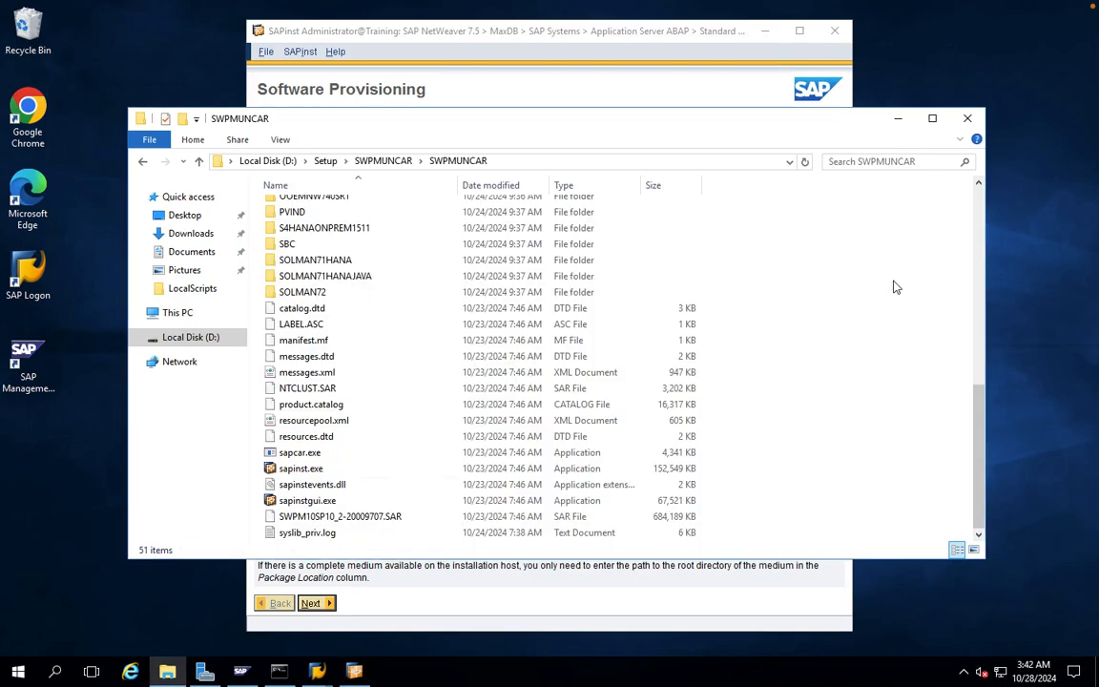
click(325, 162)
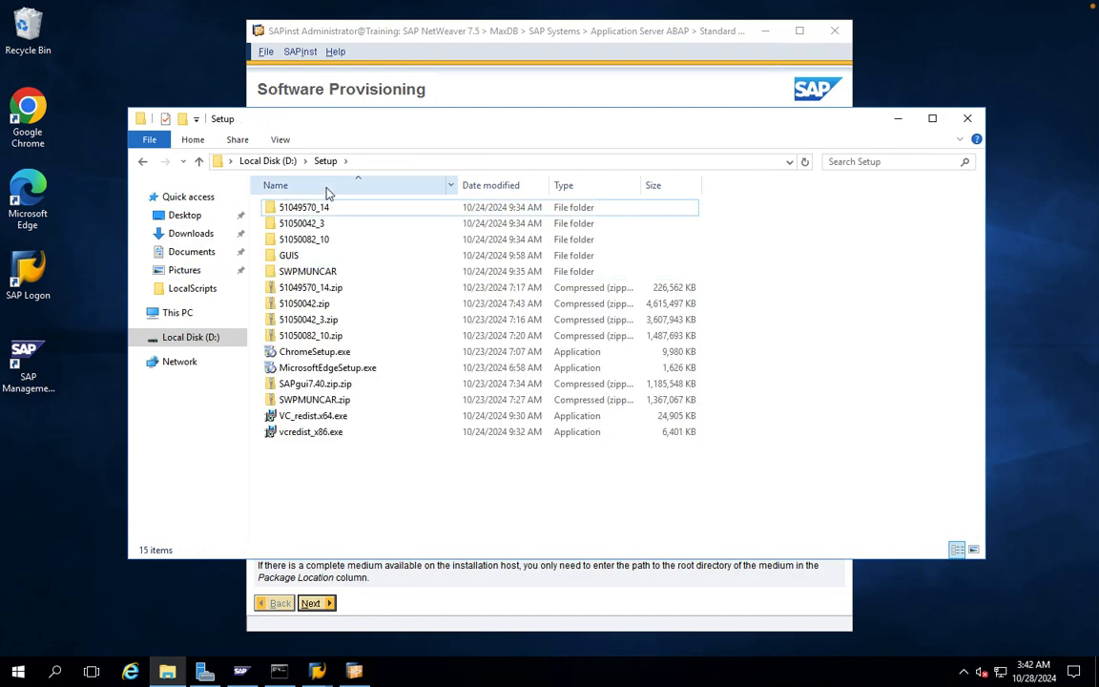
double_click(306, 241)
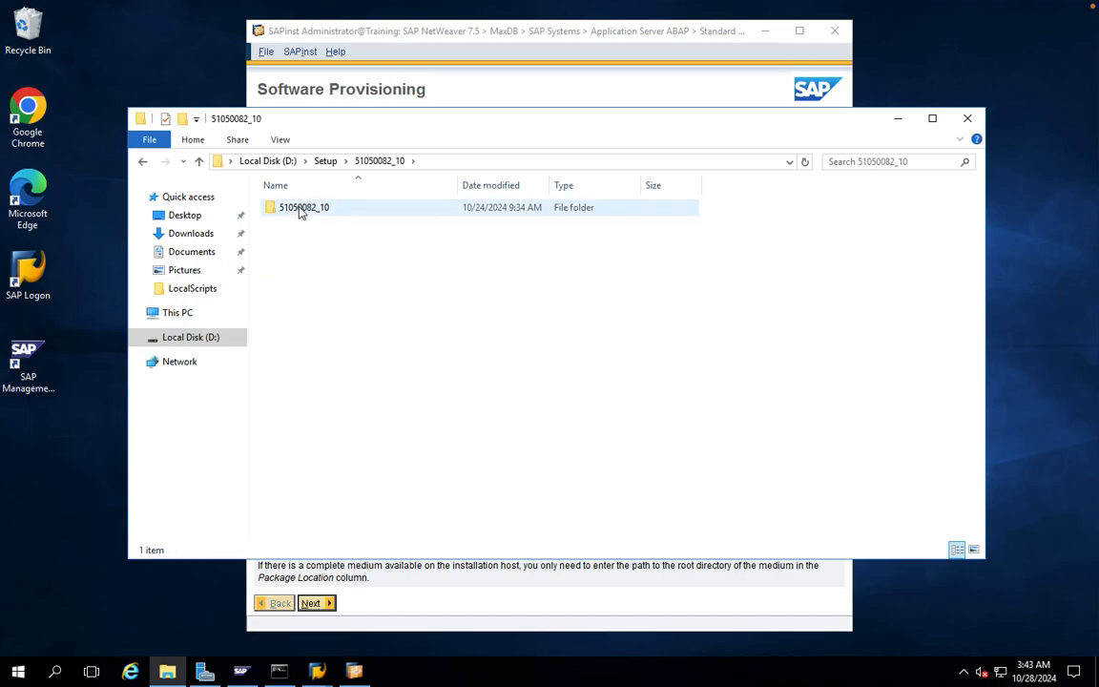
double_click(301, 212)
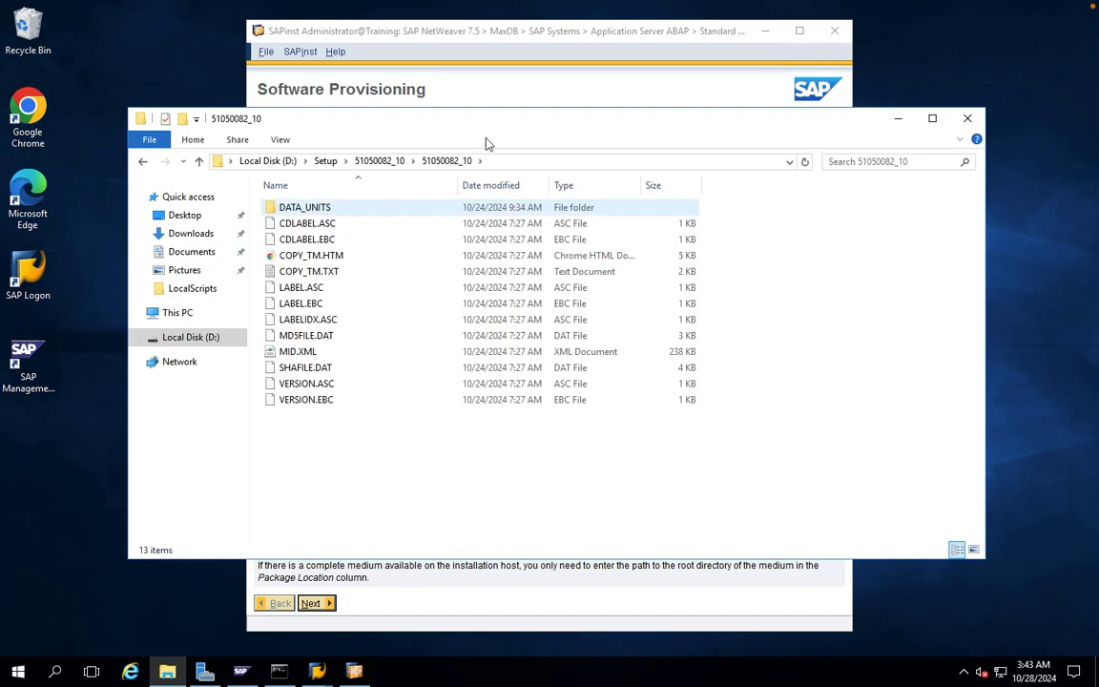
click(506, 164)
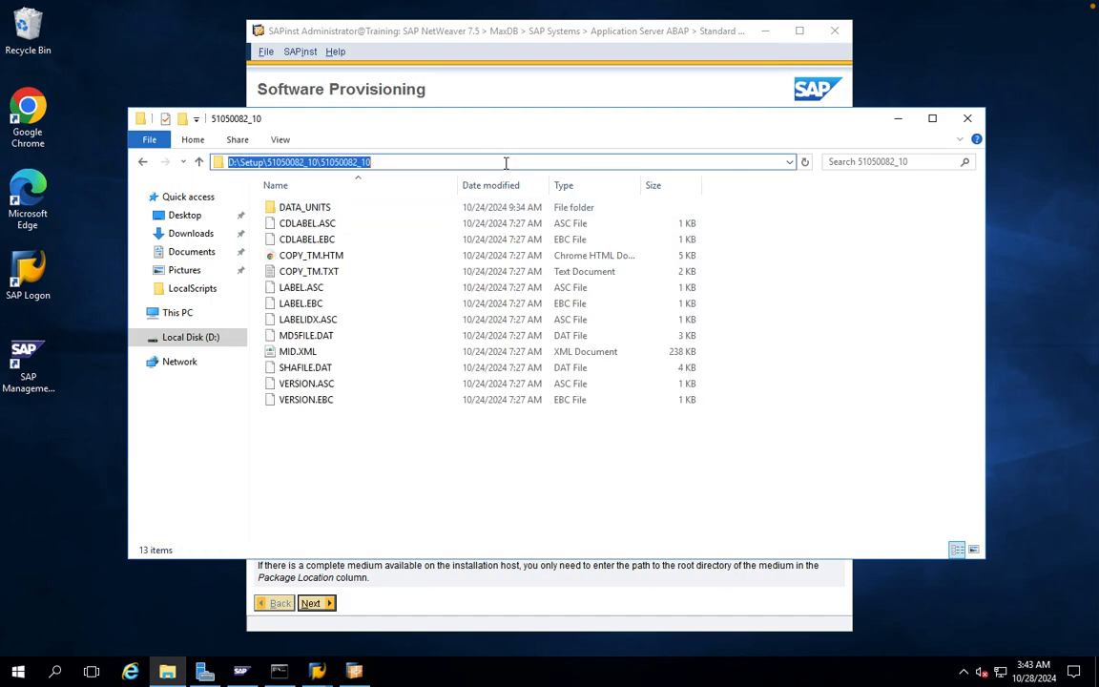
click(542, 98)
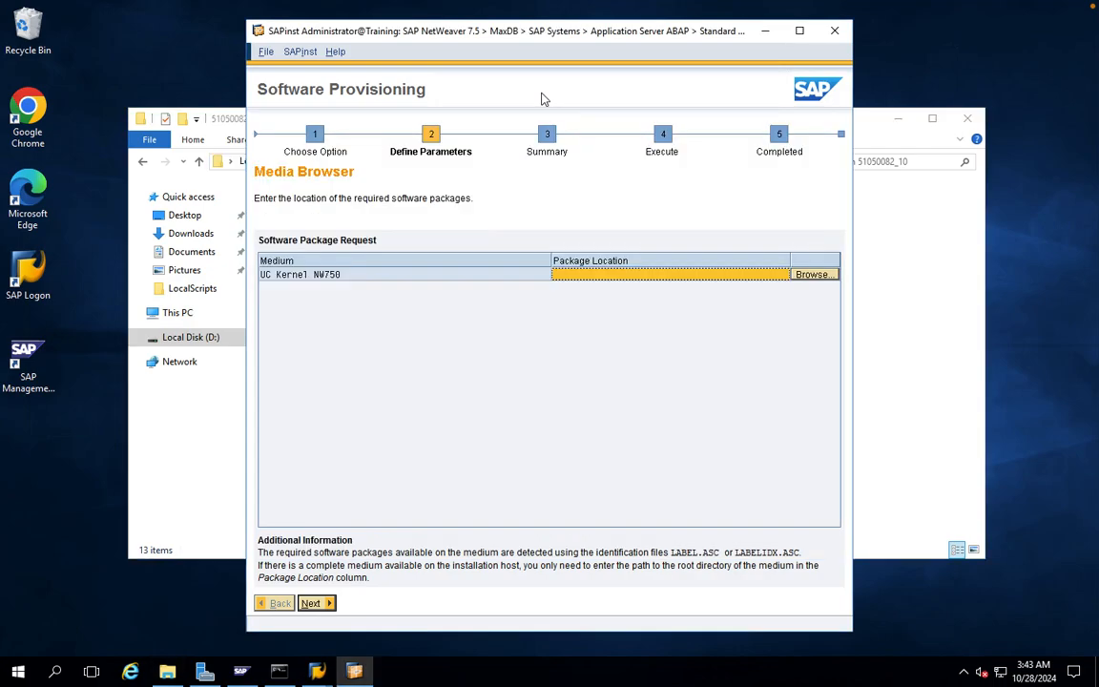
click(559, 276)
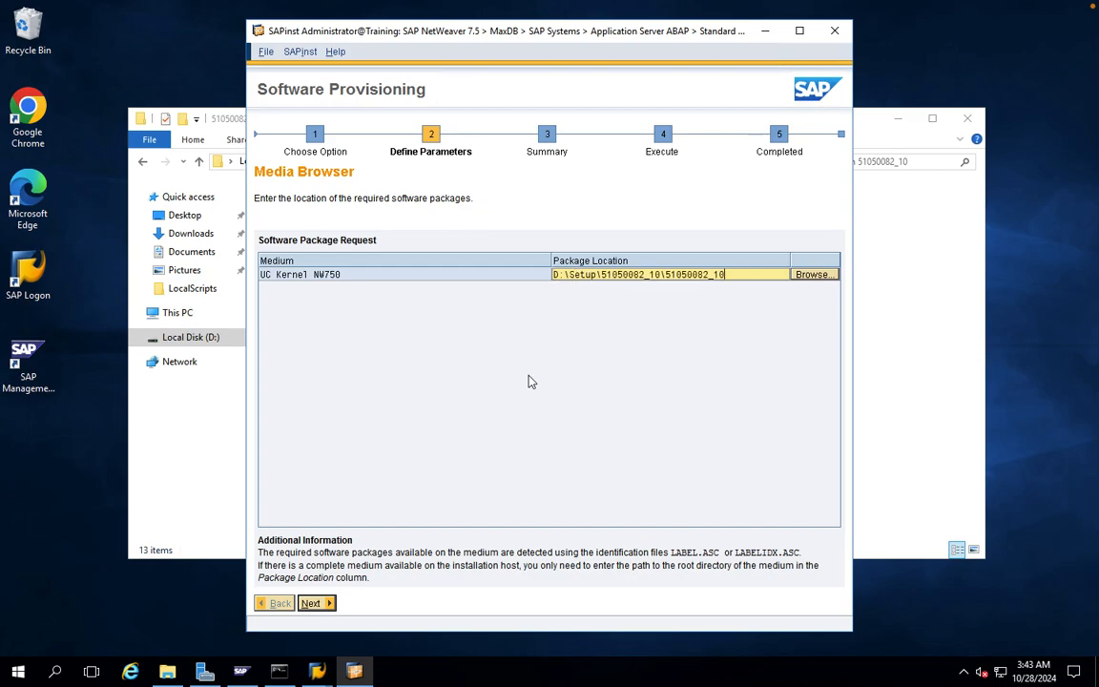
click(312, 604)
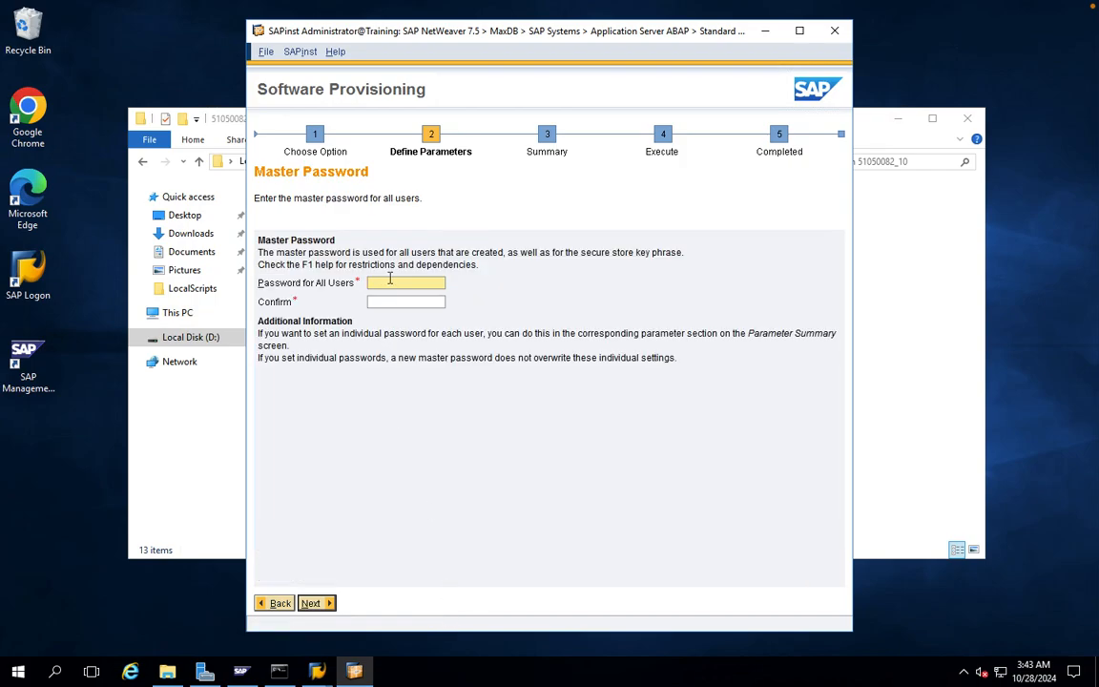
- Enter and confirm the master password for all users, and continue
text(**********)
click(385, 302)
text(**********)
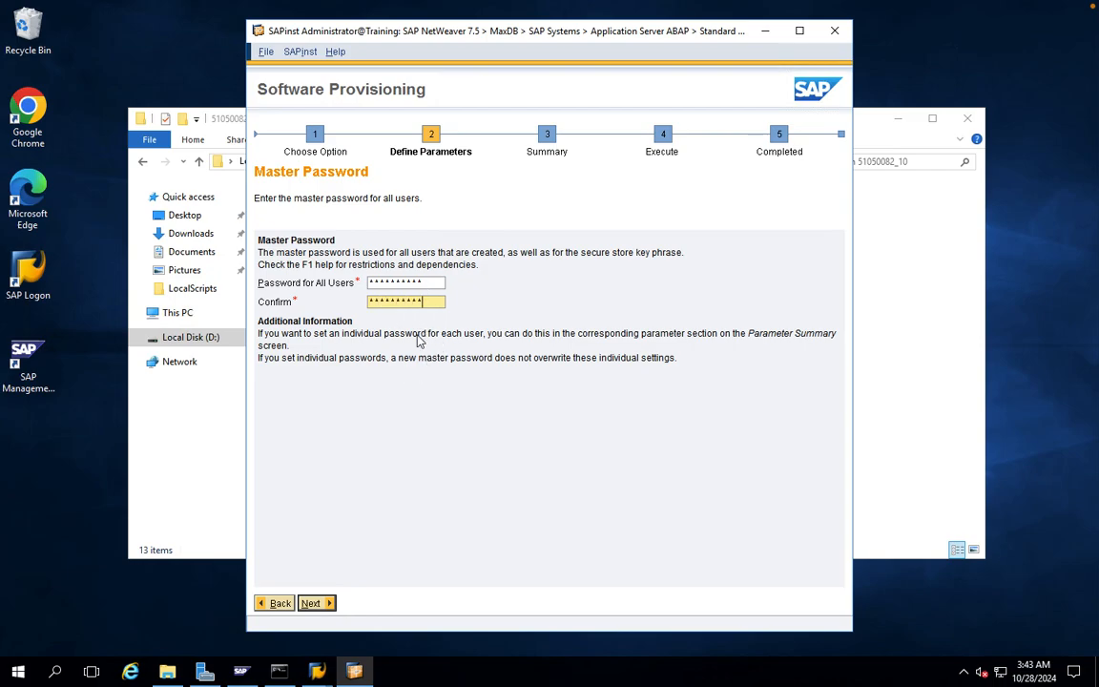
click(316, 605)
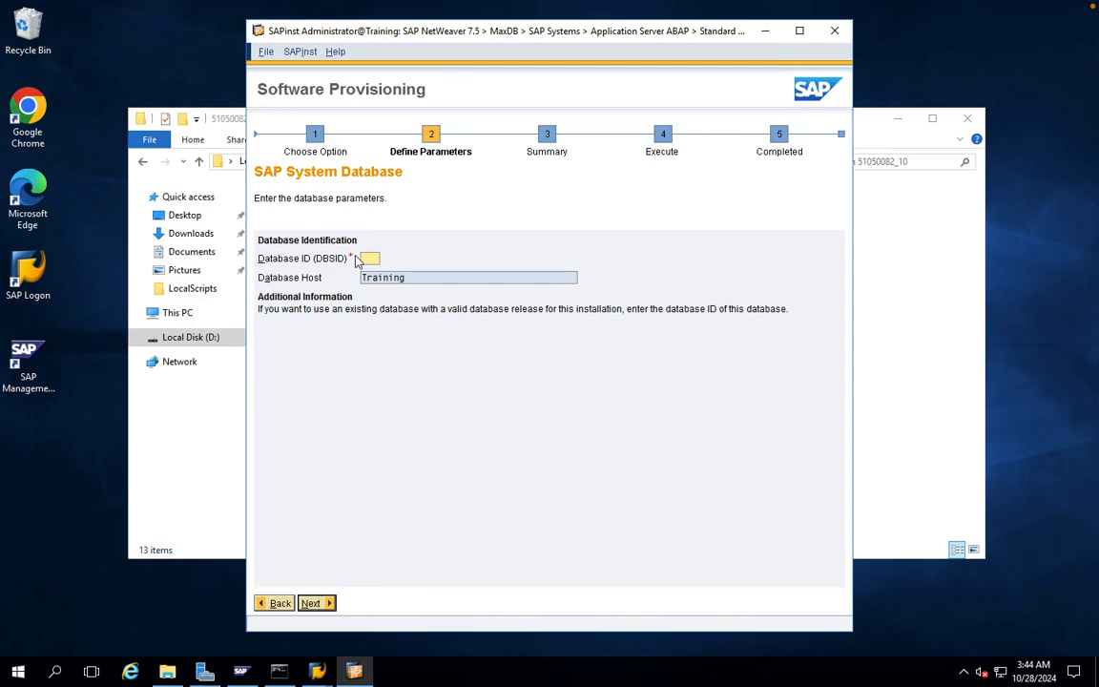
- Set the Database ID to QAS and decline to repeat the prerequisites check
text(QAS)
click(311, 604)
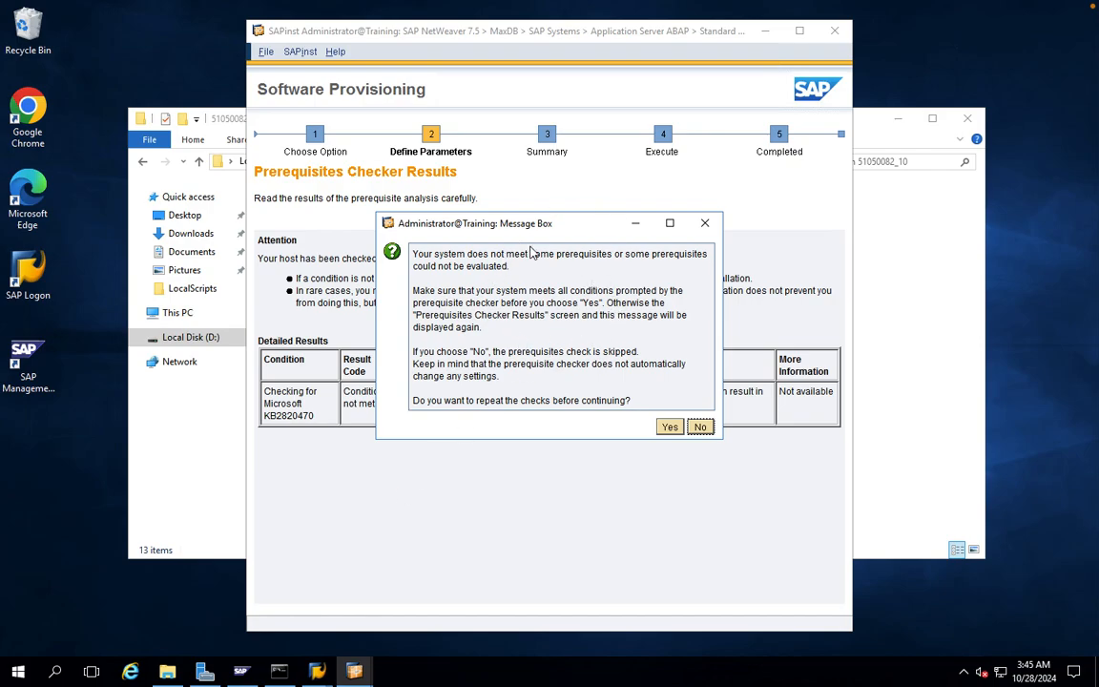
click(699, 427)
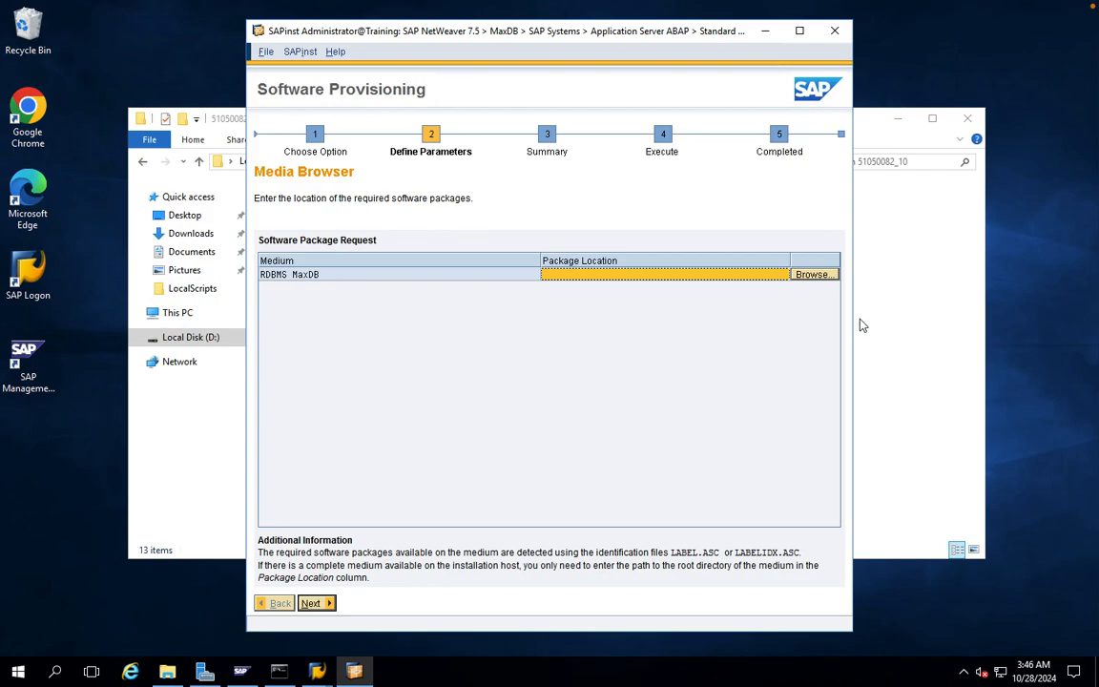
- Copy the folder path D:\Setup\51049570_14\51049570_14\MaxDB_7.9_RDBMS___SP8_Build_31_ and submit it as the package location for the RDBMS MaxDB medium
click(888, 323)
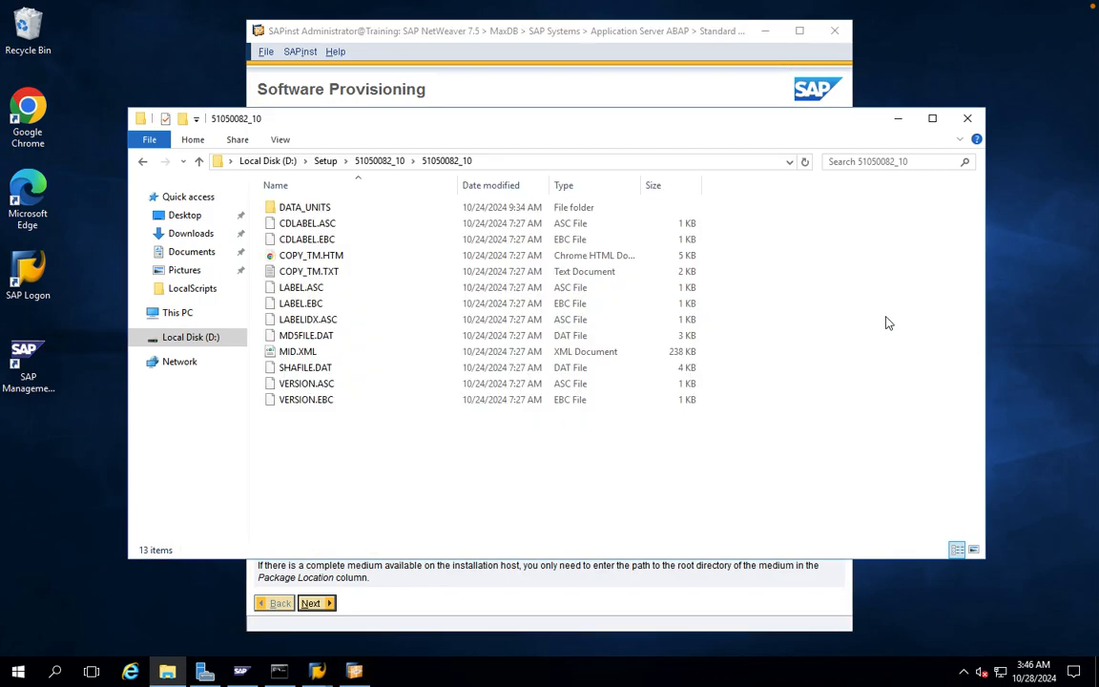
click(387, 162)
click(325, 161)
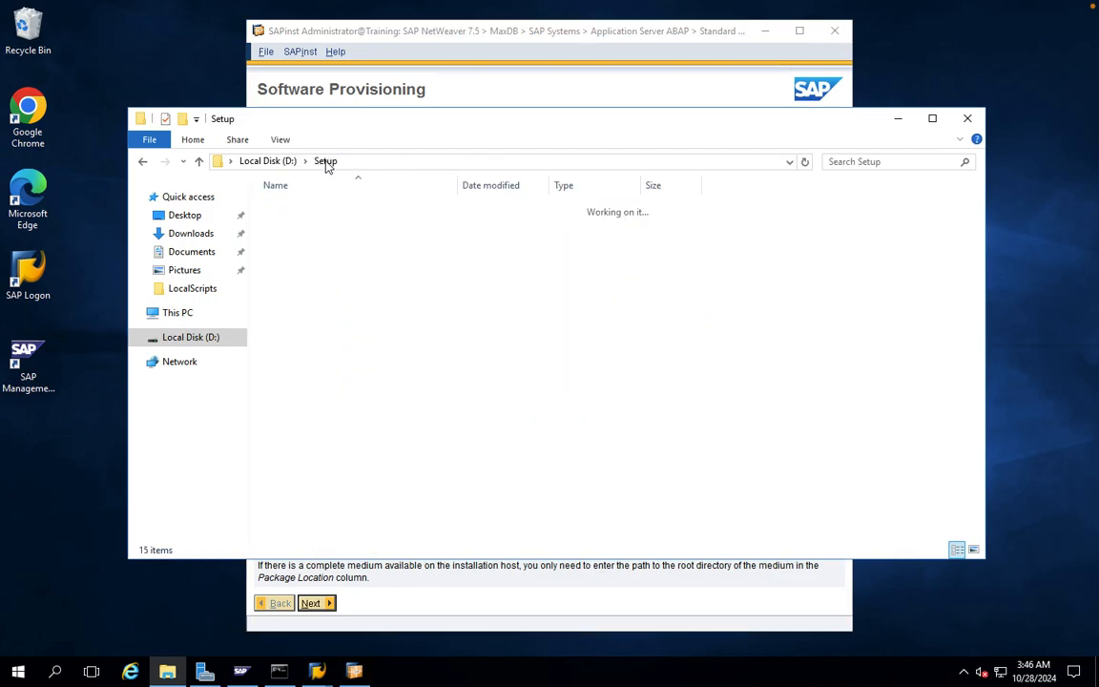
double_click(320, 210)
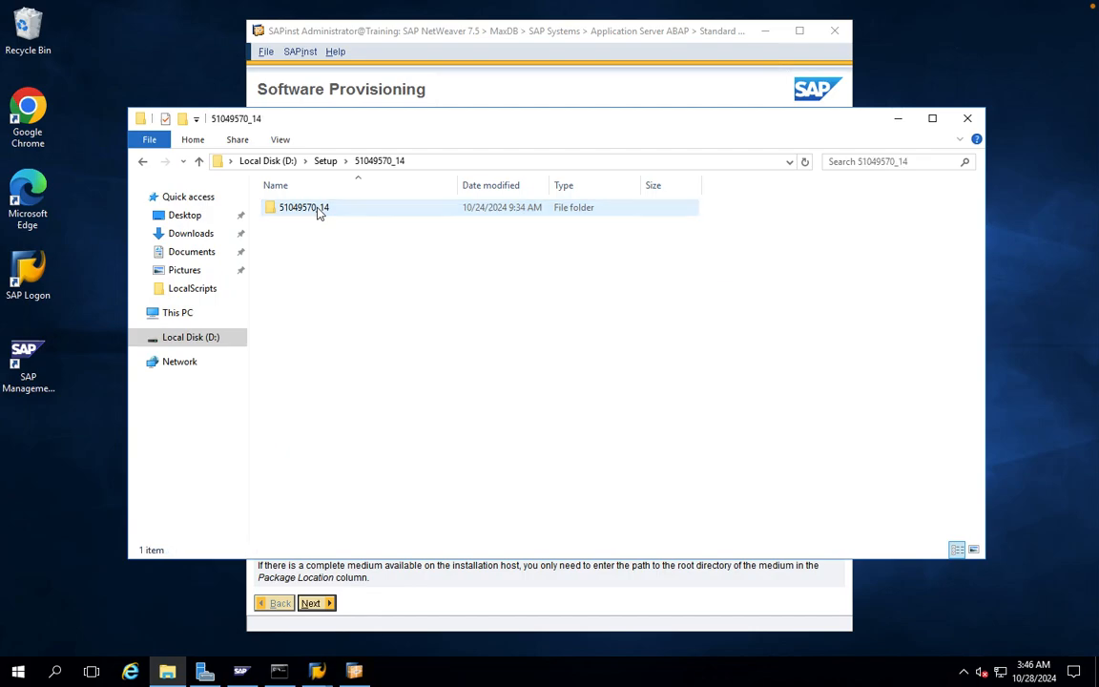
double_click(319, 210)
double_click(319, 210)
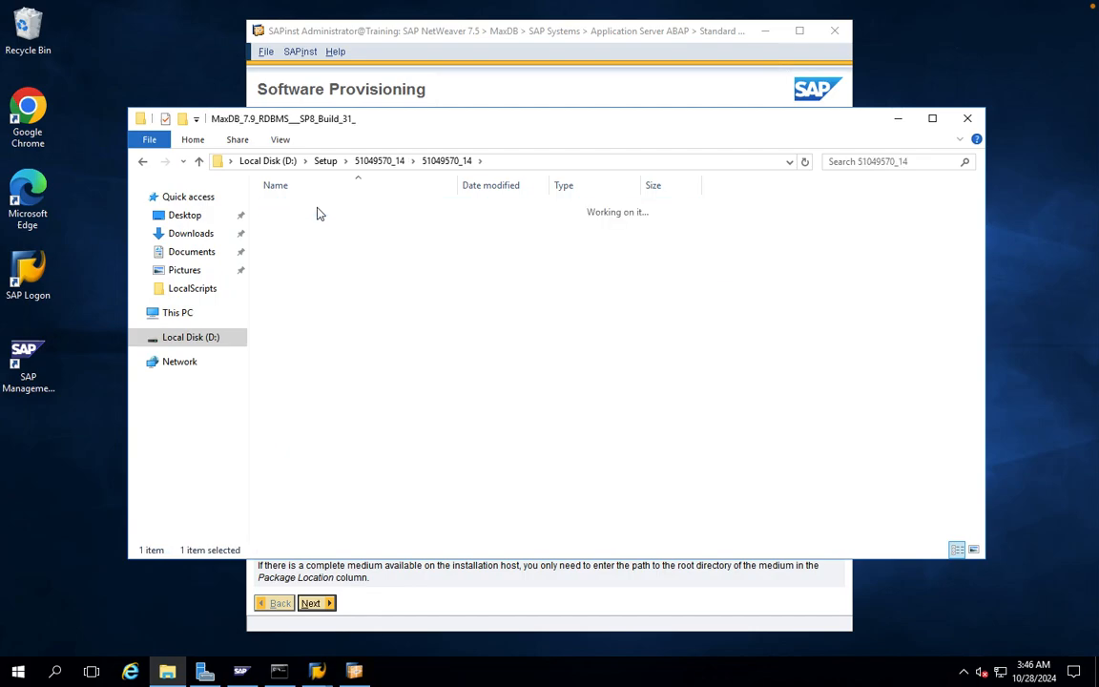
click(709, 161)
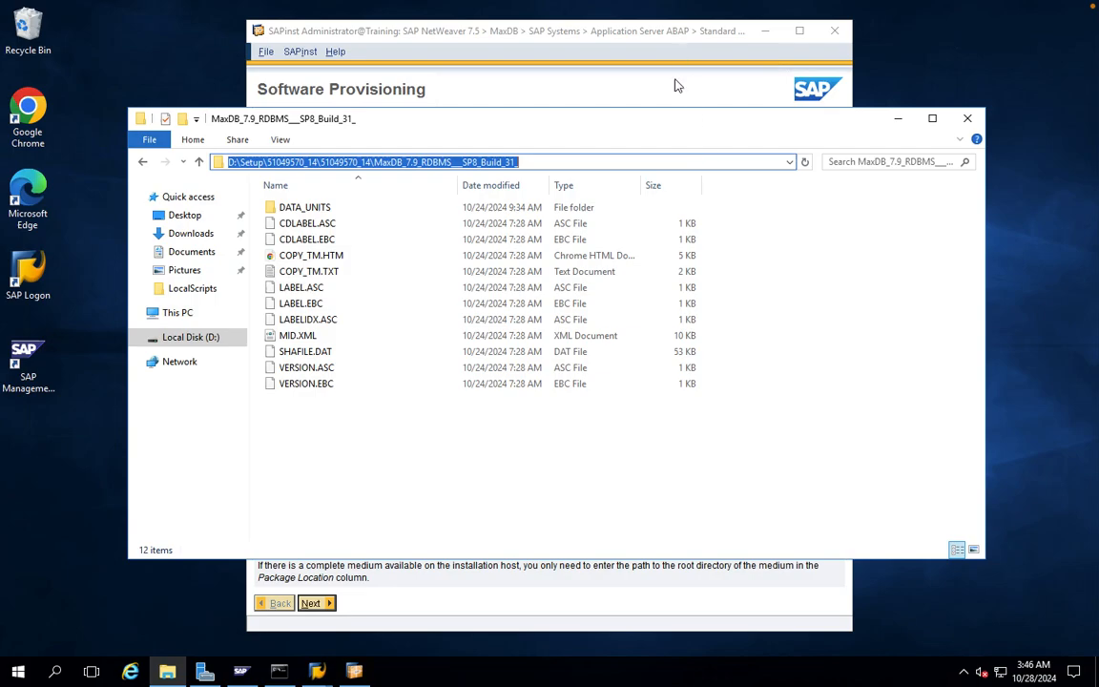
click(612, 77)
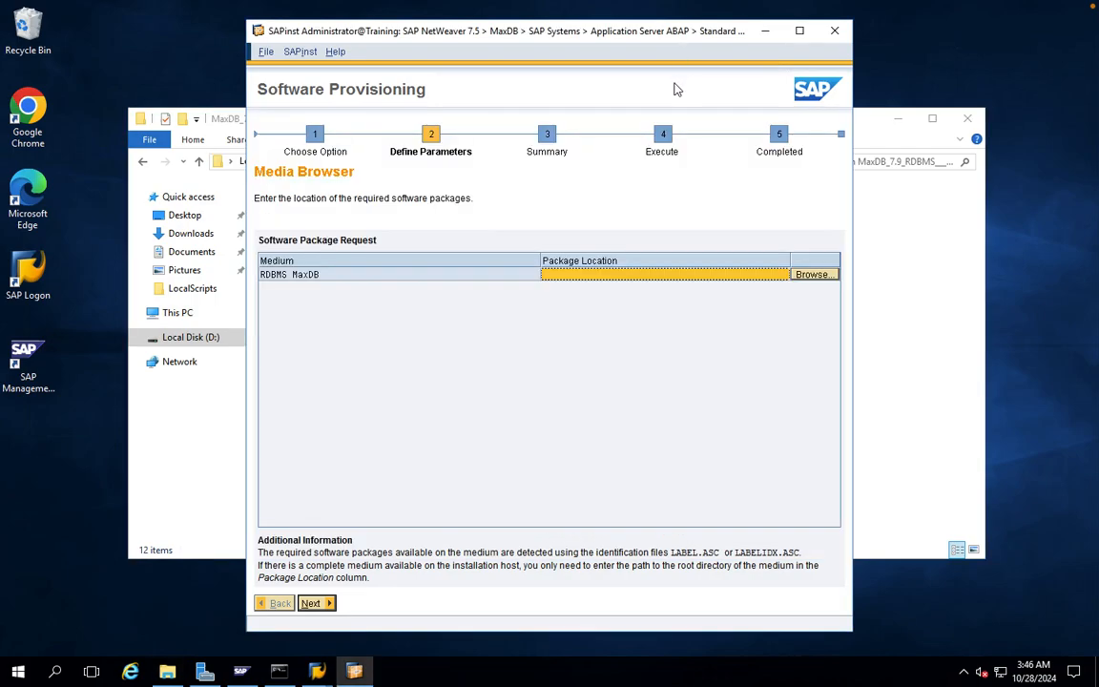
double_click(628, 274)
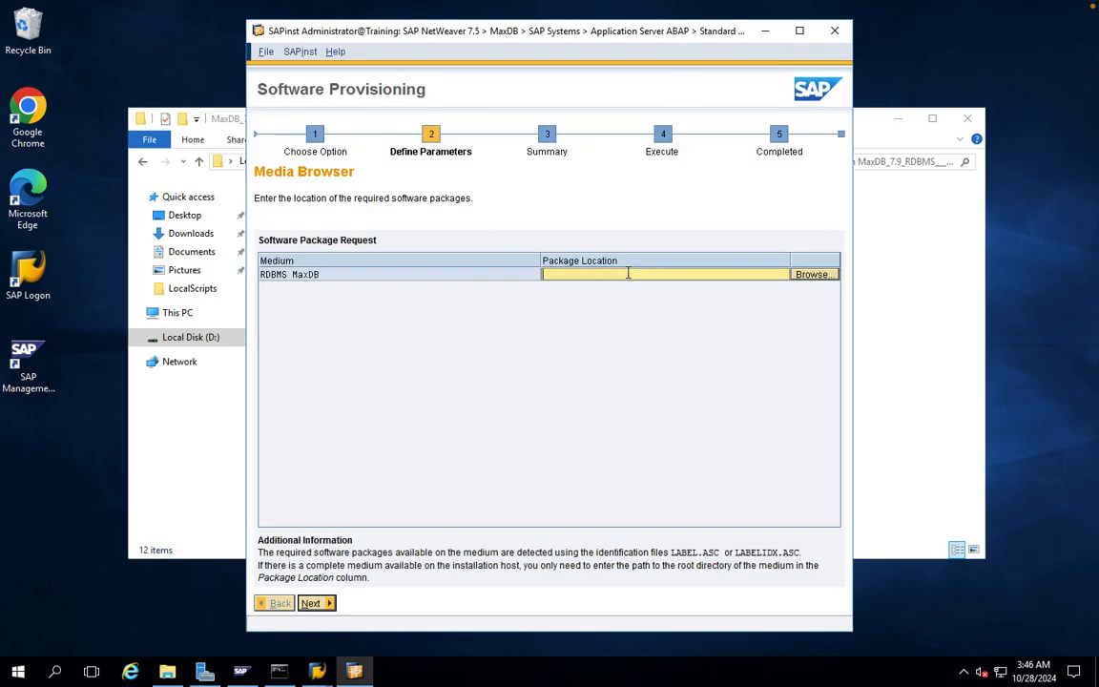
key(ctrl+v)
click(310, 604)
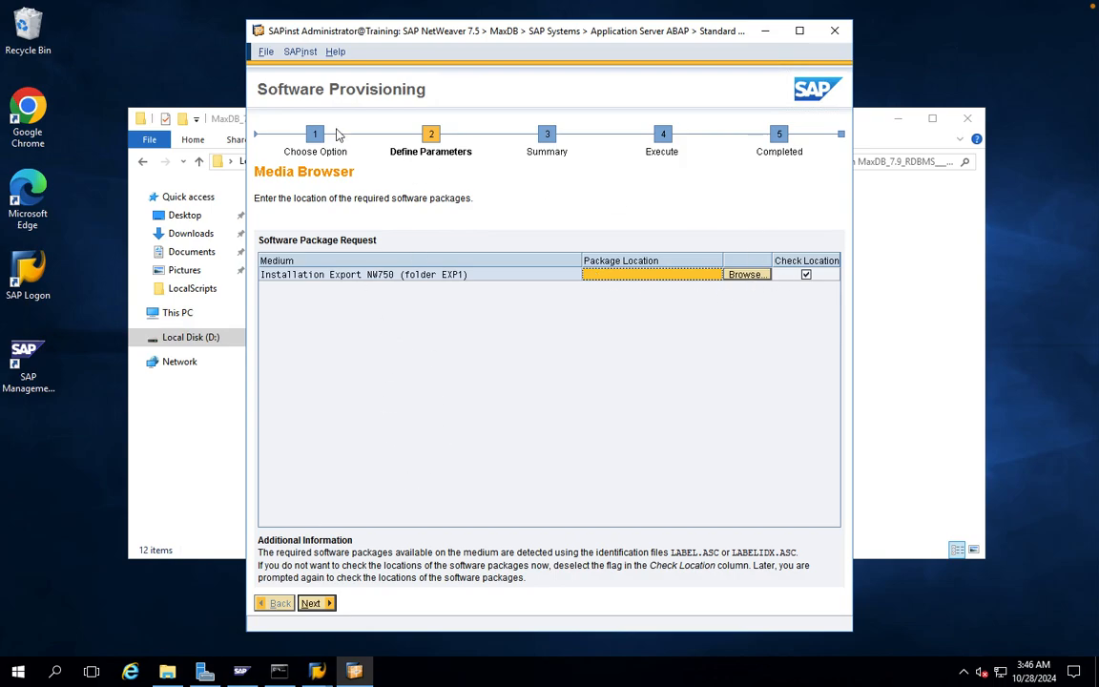
- Exit the SAPinst process and stop the running installation option at the Installation Export NW750 media request
click(266, 54)
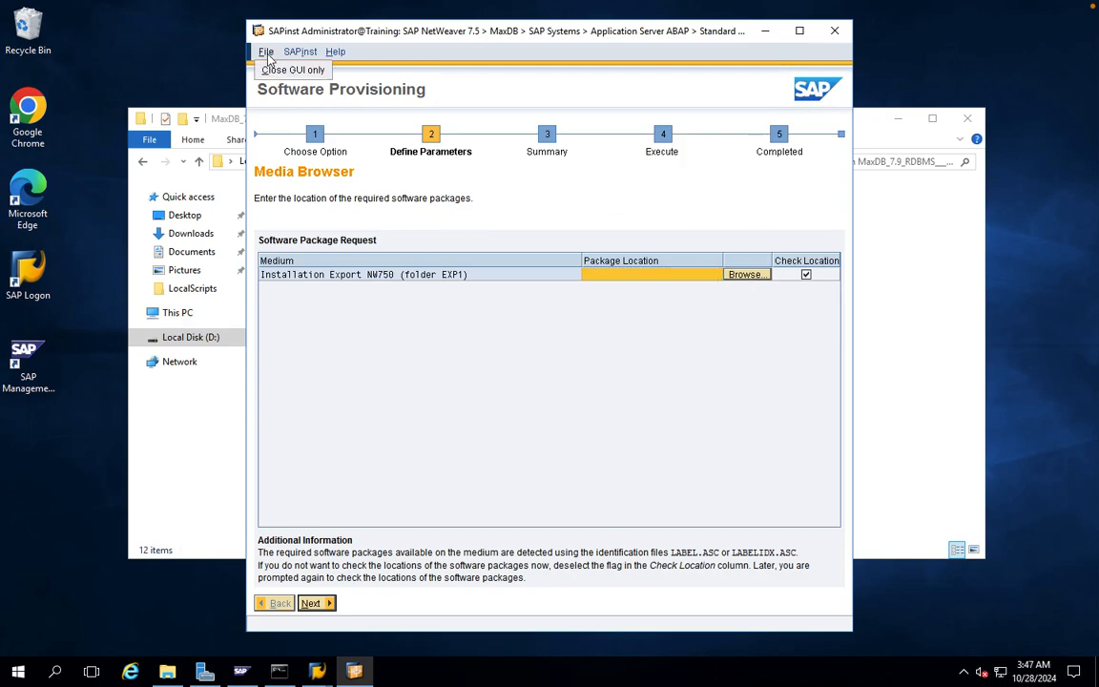
mouse_move(306, 55)
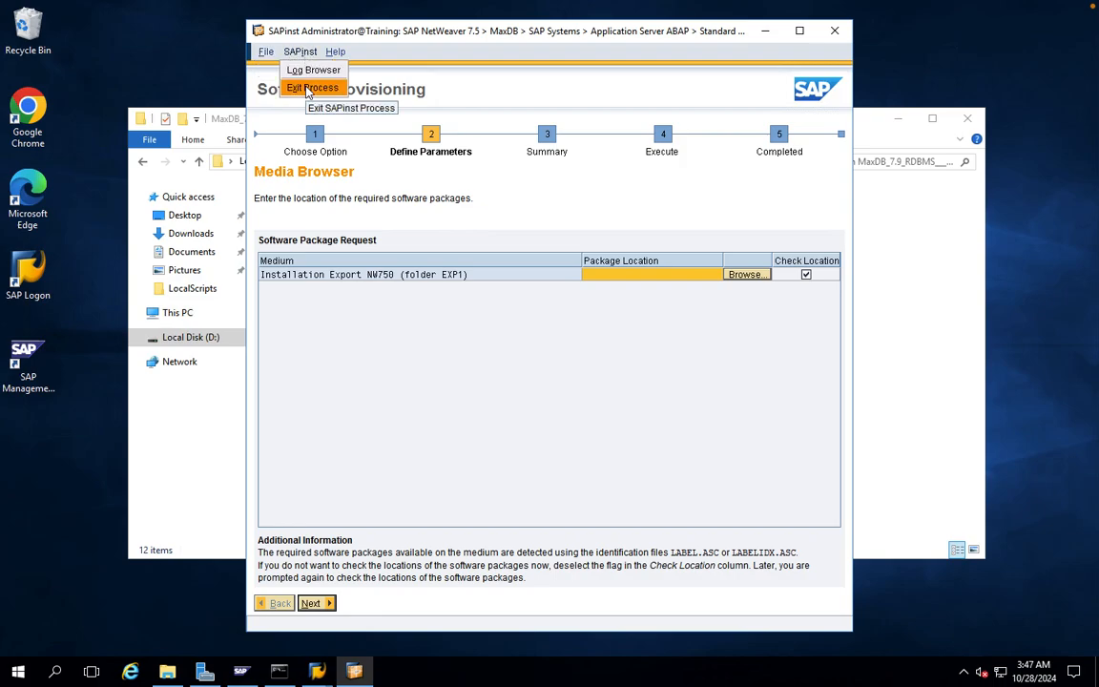
click(307, 89)
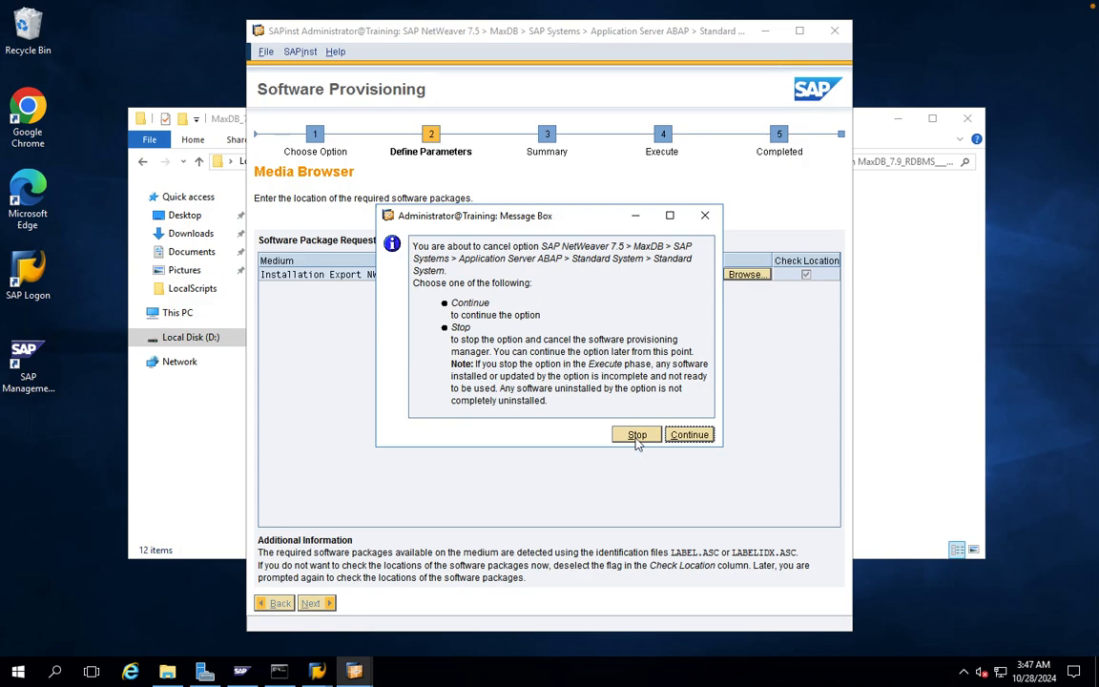
click(637, 440)
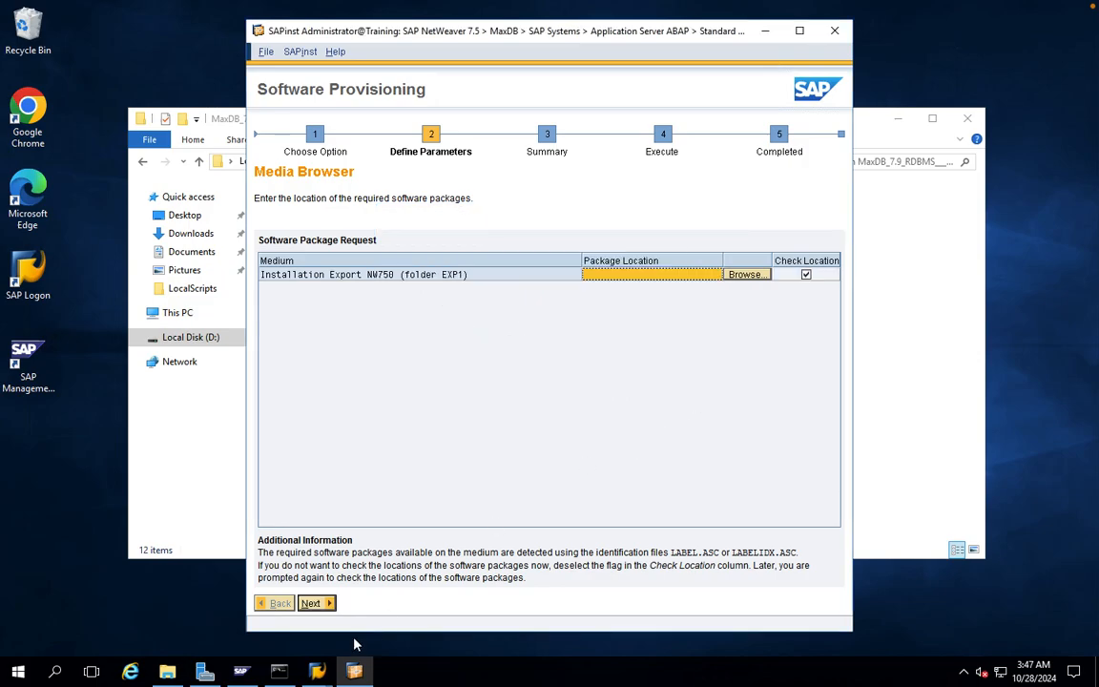
click(354, 672)
- Switch to the SAP Management Console and review the process lists of the DEV instances Training 0 and Training 1
click(237, 673)
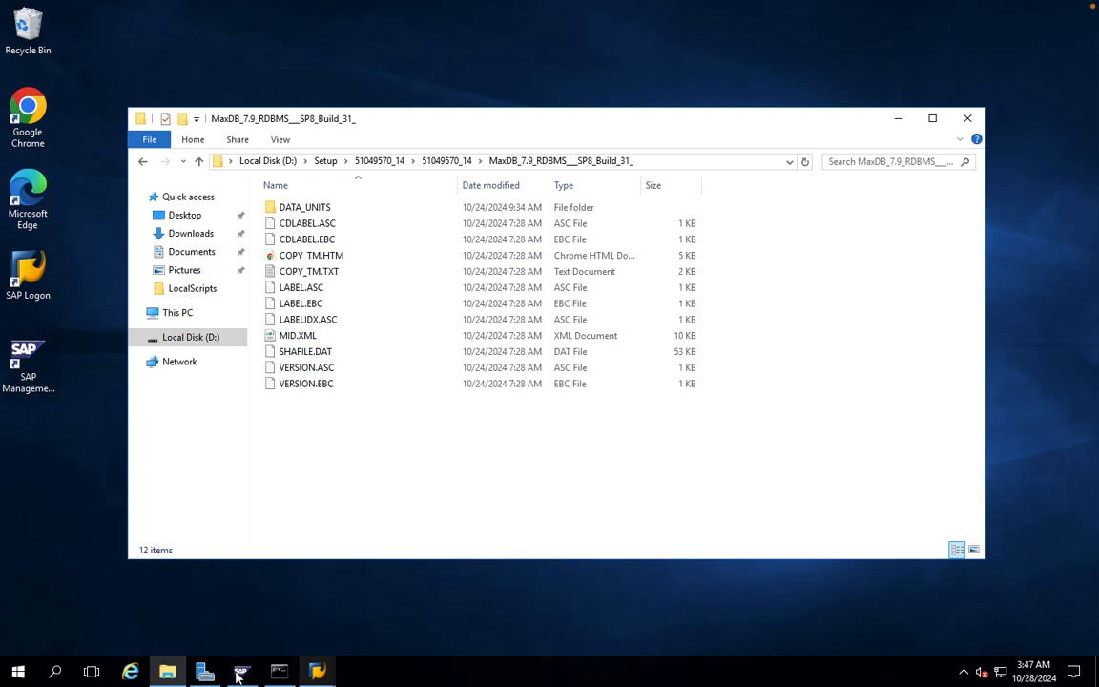
click(217, 607)
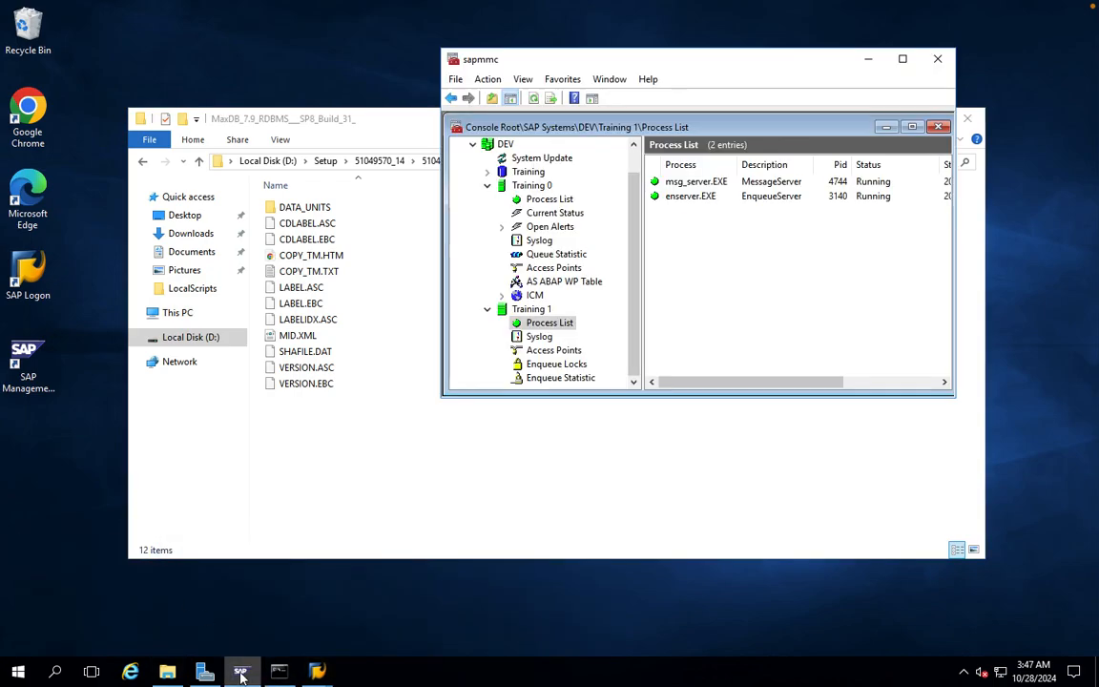
click(503, 144)
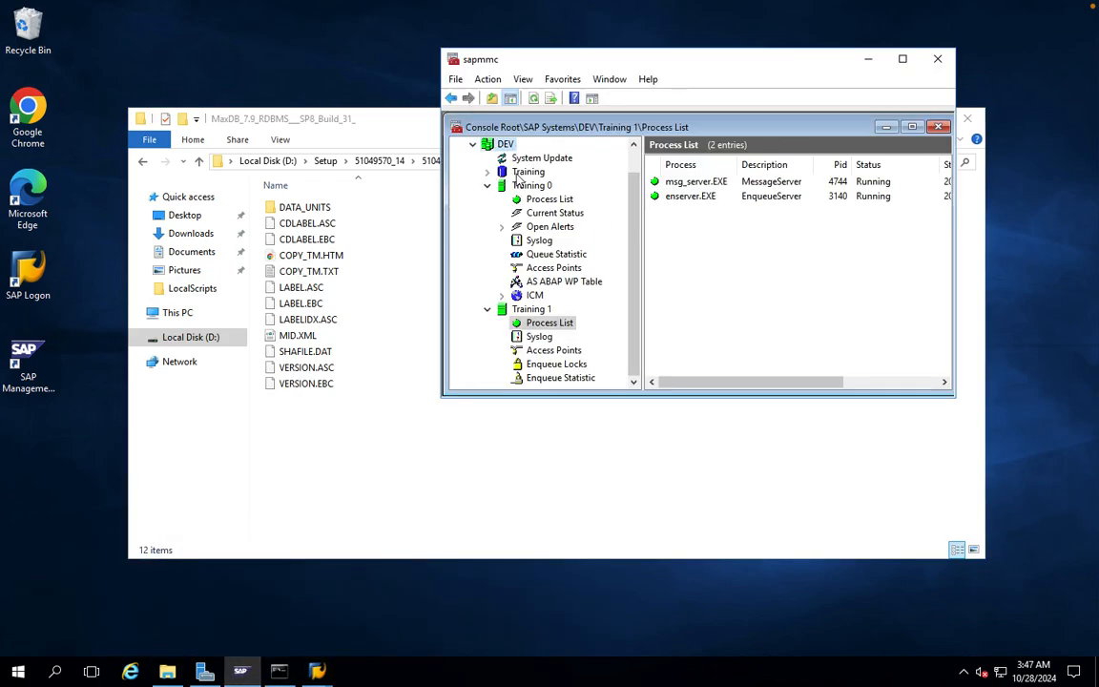
click(537, 186)
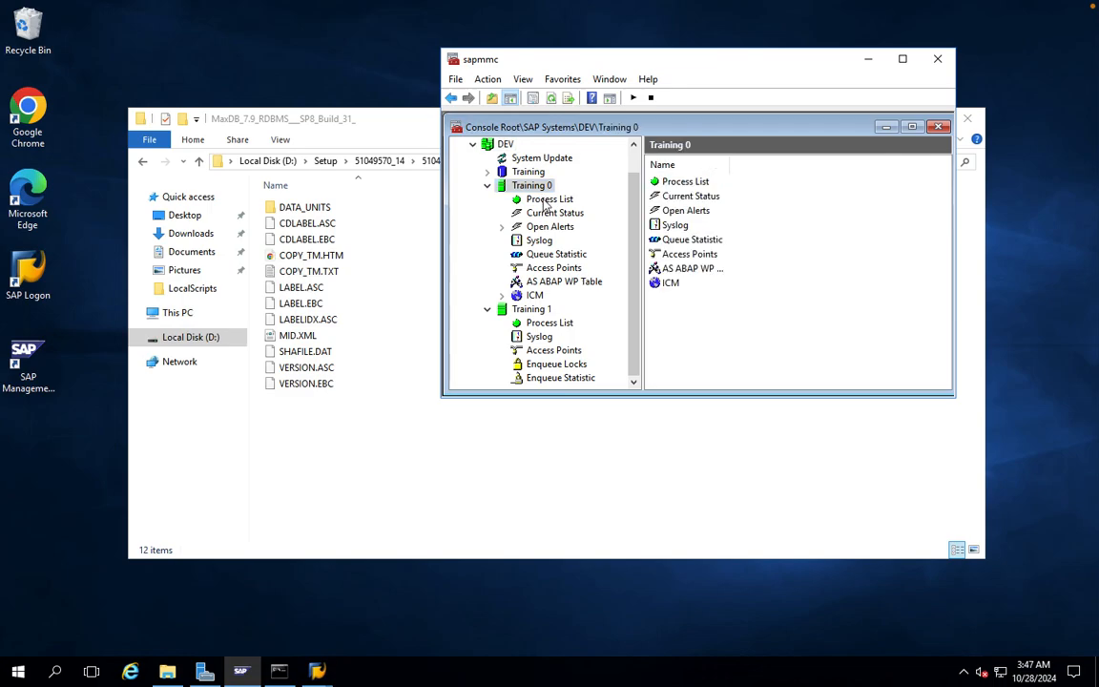
click(550, 198)
click(552, 324)
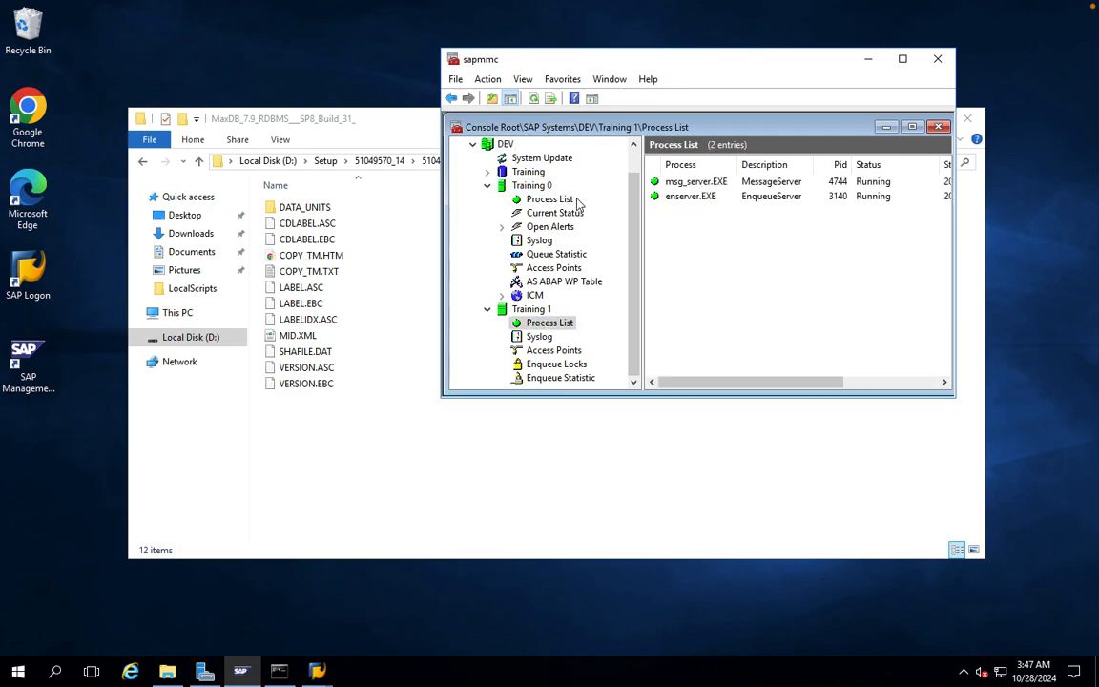
click(548, 198)
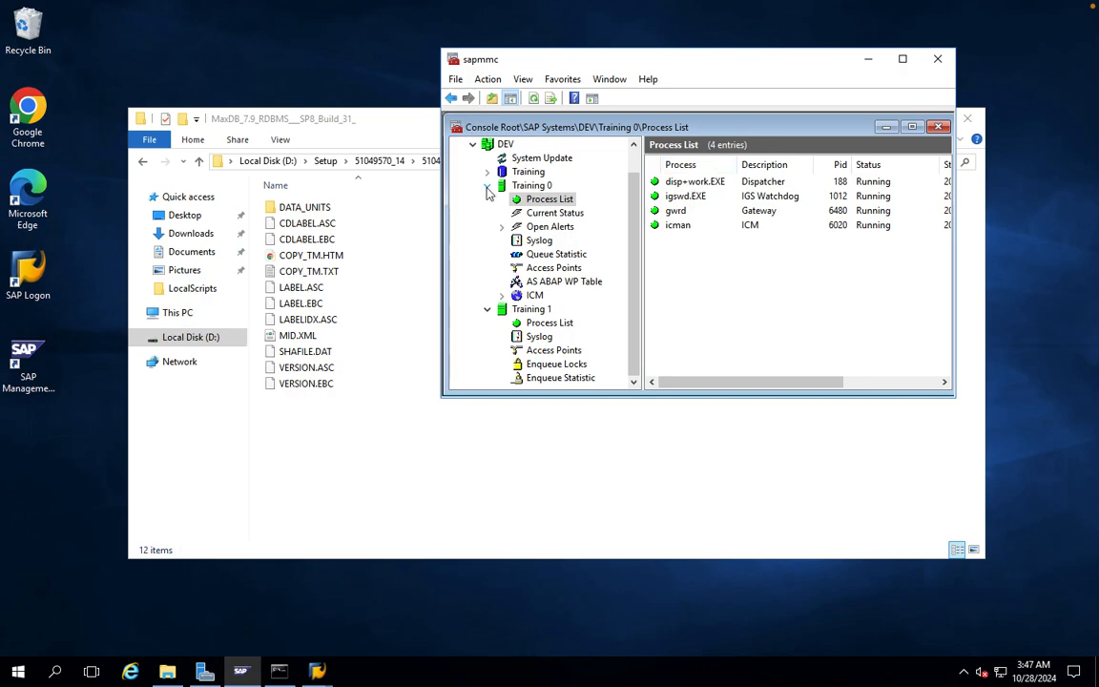
- Run sapinst.exe from the folder D:\Setup\SWPMUNCAR\SWPMUNCAR and allow it through the security warning
click(419, 259)
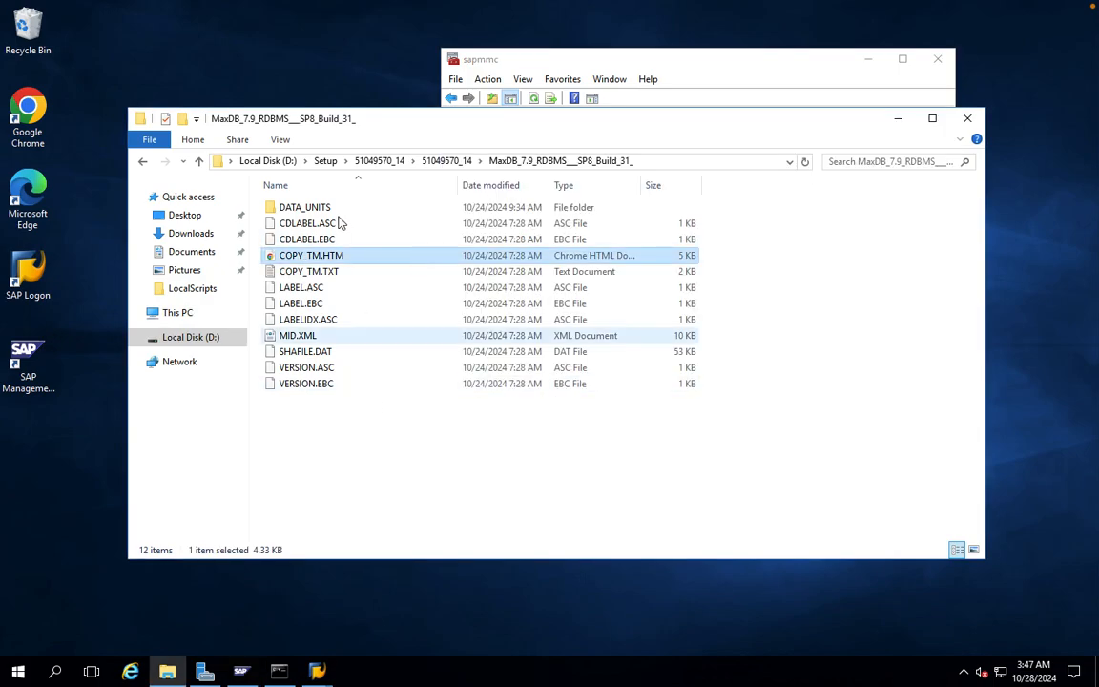
click(325, 162)
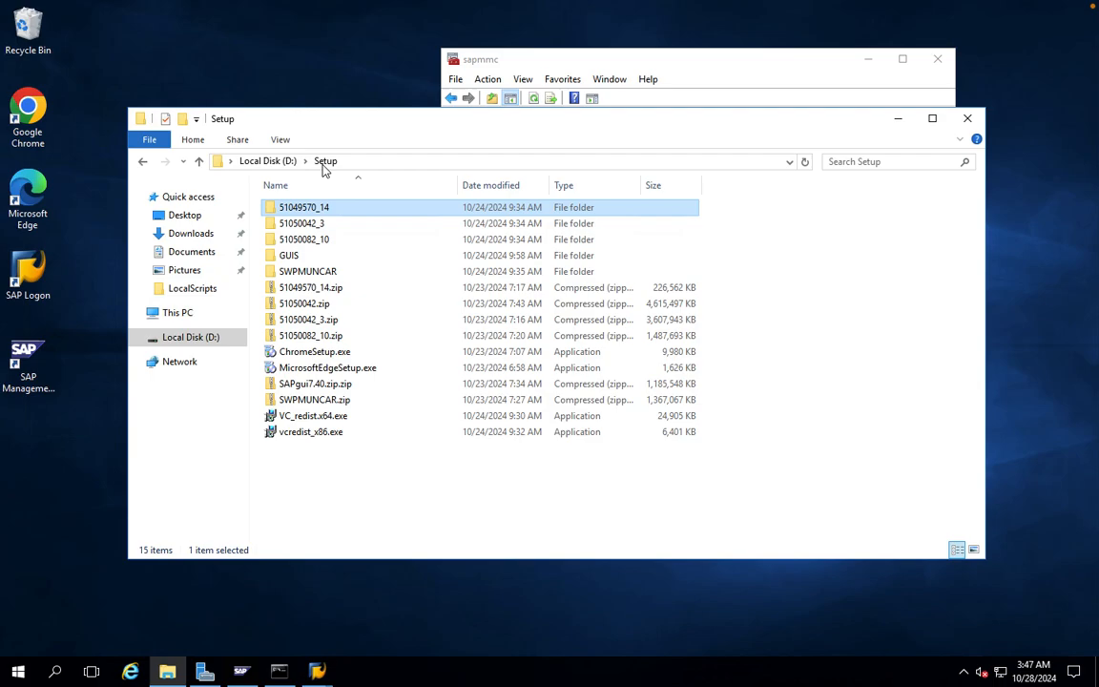
double_click(305, 273)
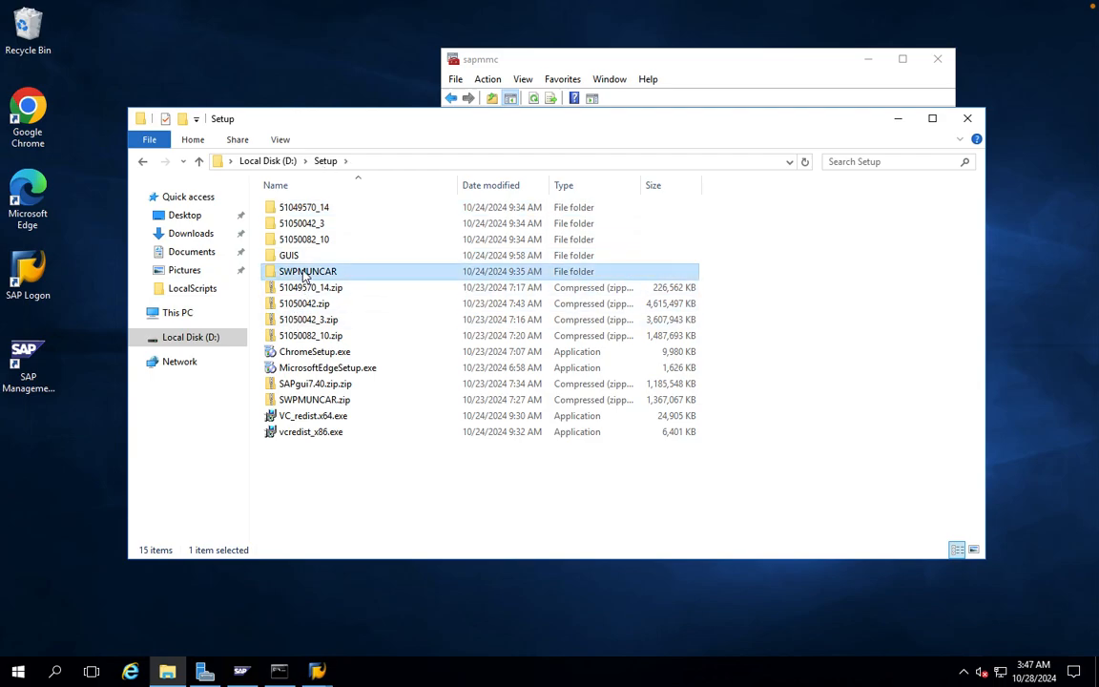
double_click(303, 207)
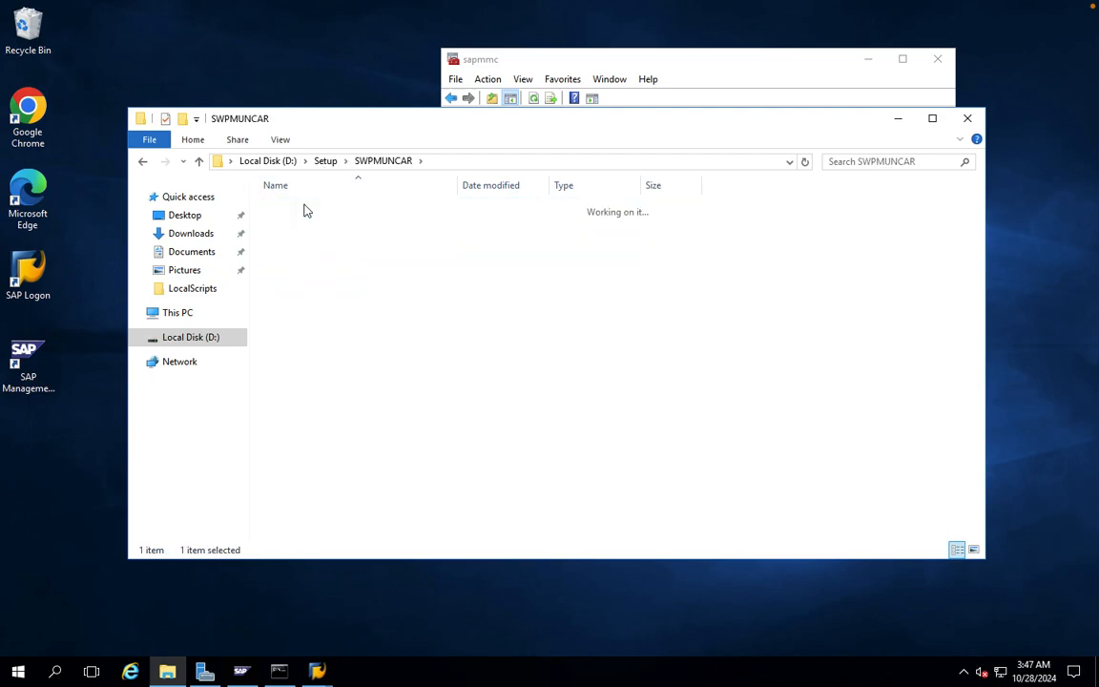
drag(983, 309, 979, 523)
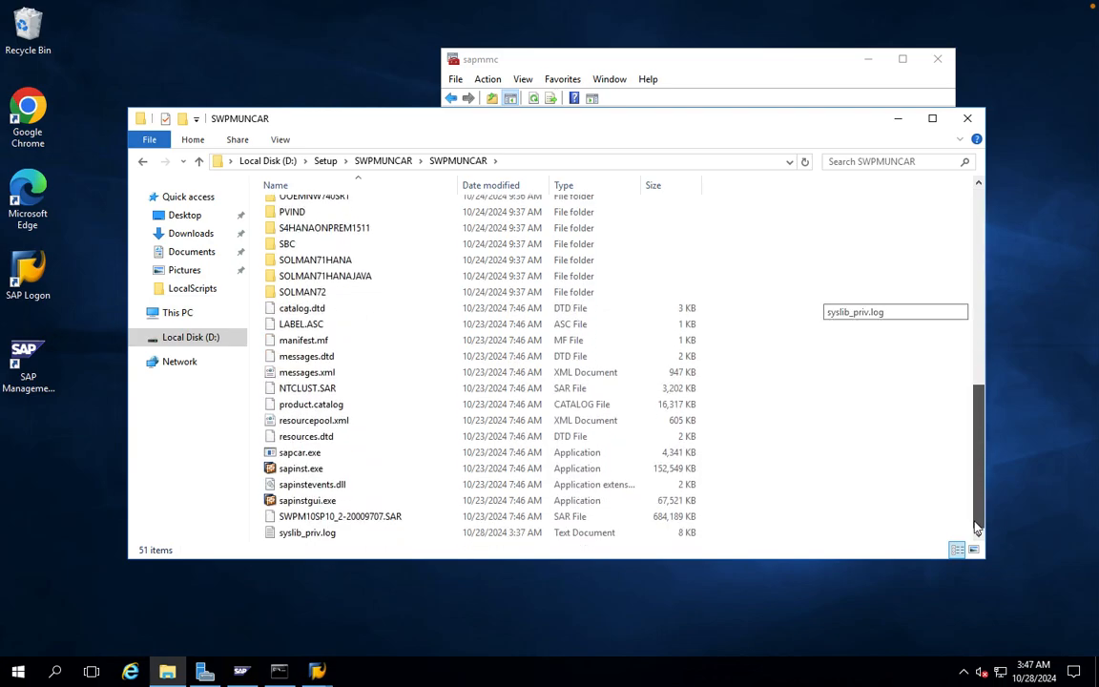
double_click(283, 469)
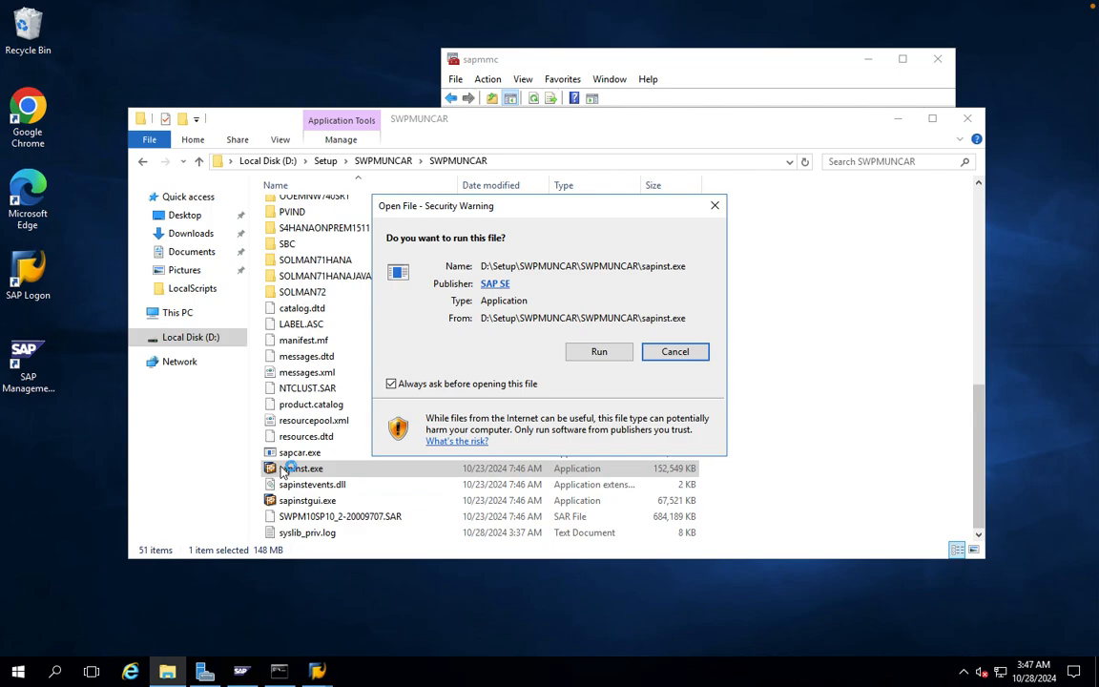
click(593, 353)
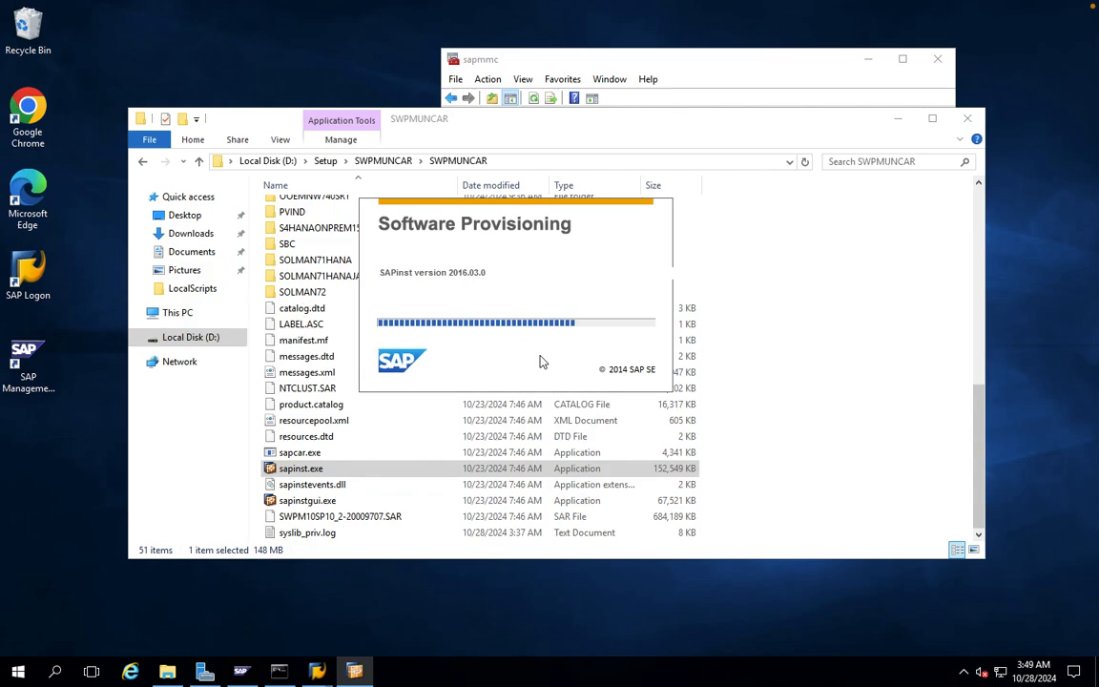
- Switch to the course contents spreadsheet in WPS Office and review its topics, particularly the Installation & Guidelines points to be covered
key(ctrl+Left)
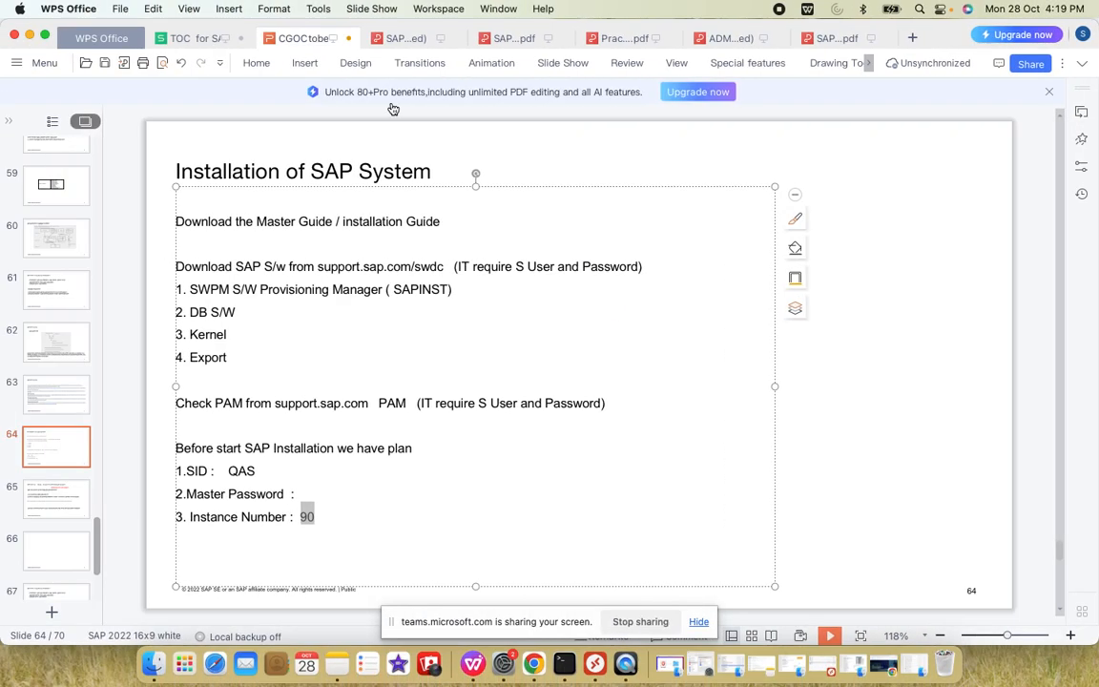
click(202, 40)
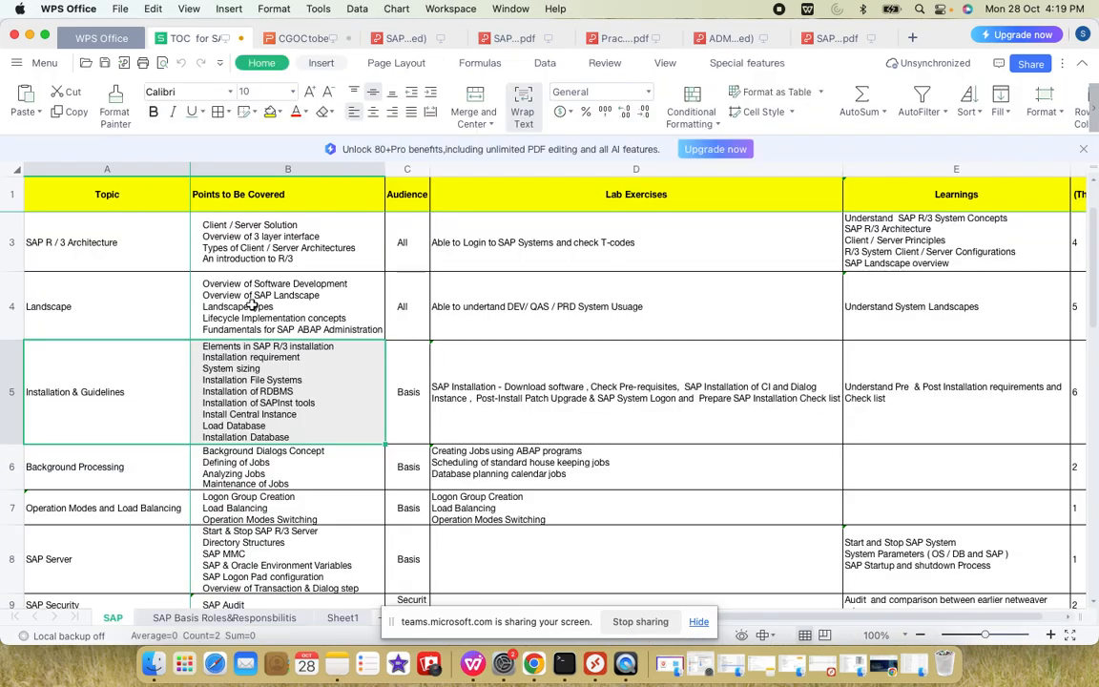
scroll(184, 448, down, 5)
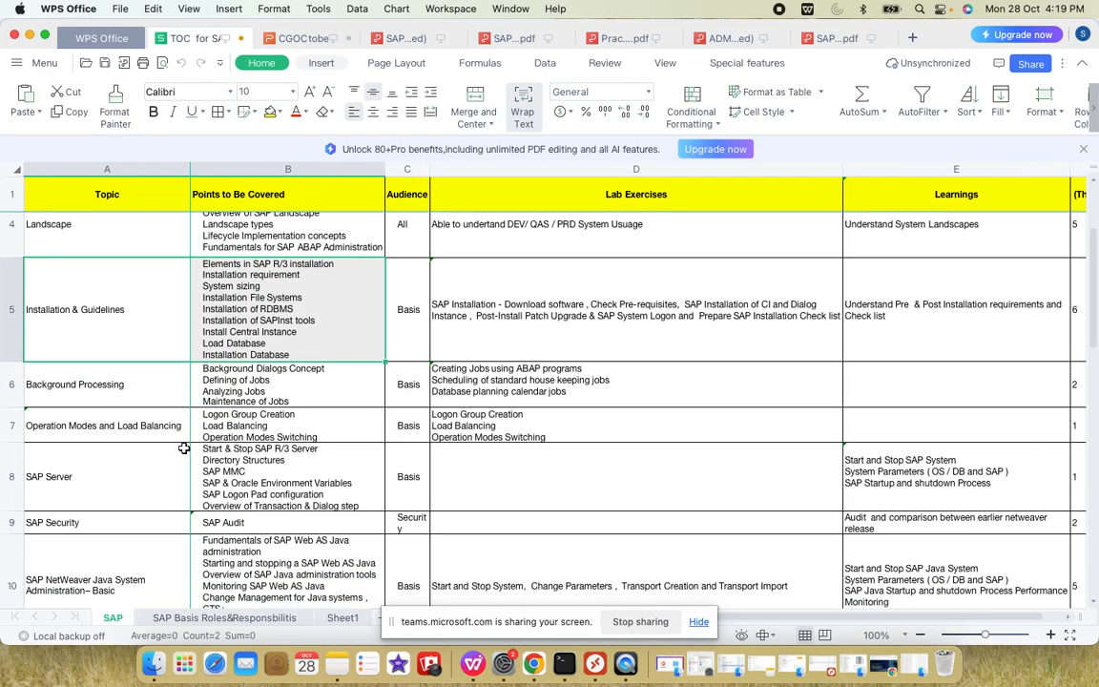
click(103, 452)
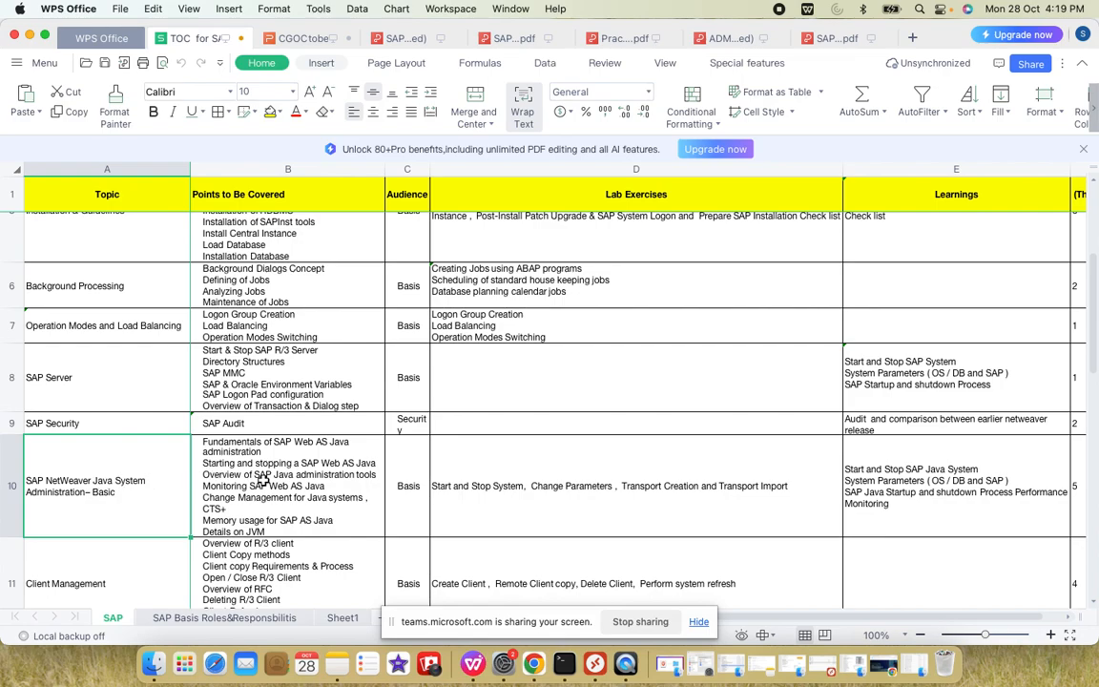
scroll(191, 487, up, 2)
scroll(255, 498, up, 3)
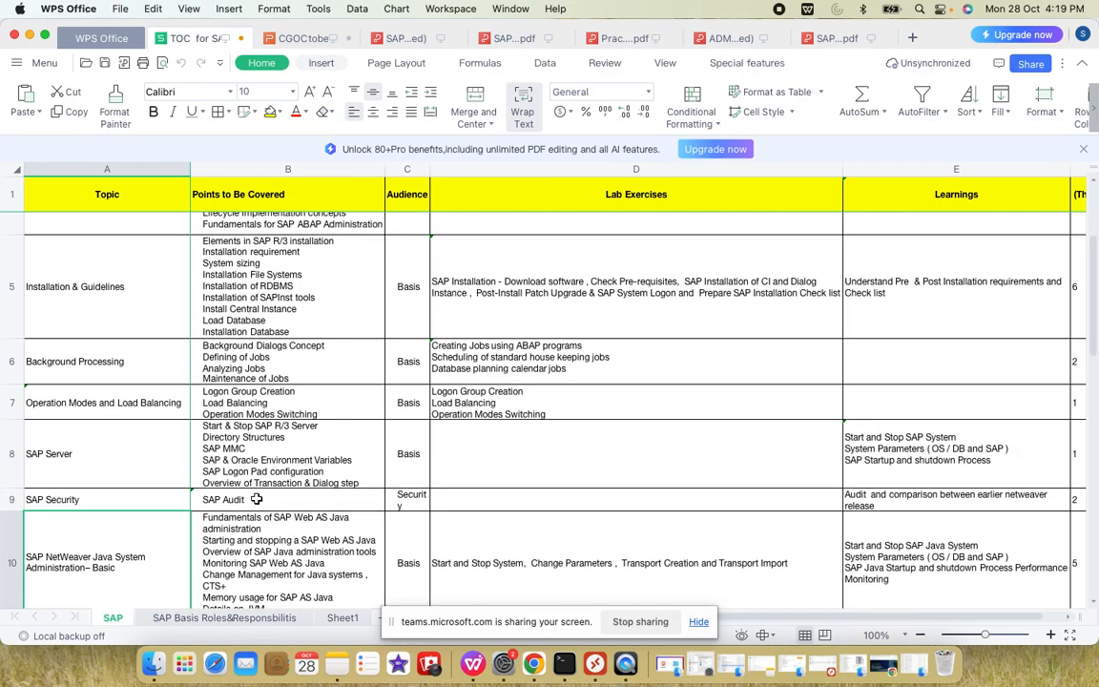
scroll(256, 498, up, 5)
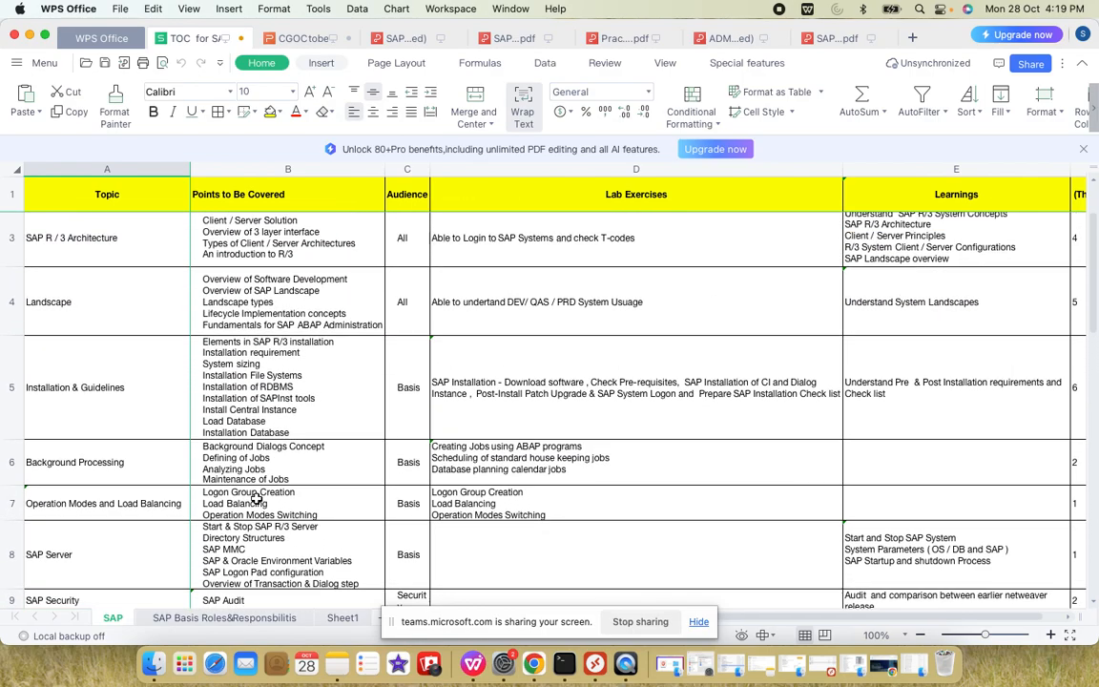
scroll(257, 498, down, 2)
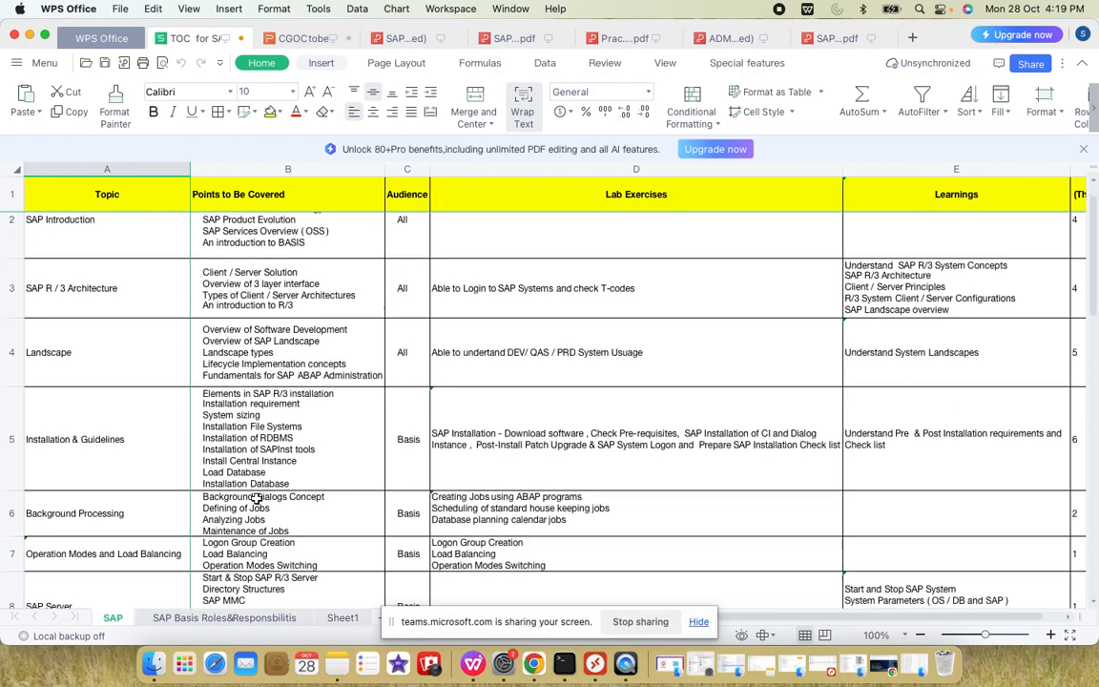
click(266, 446)
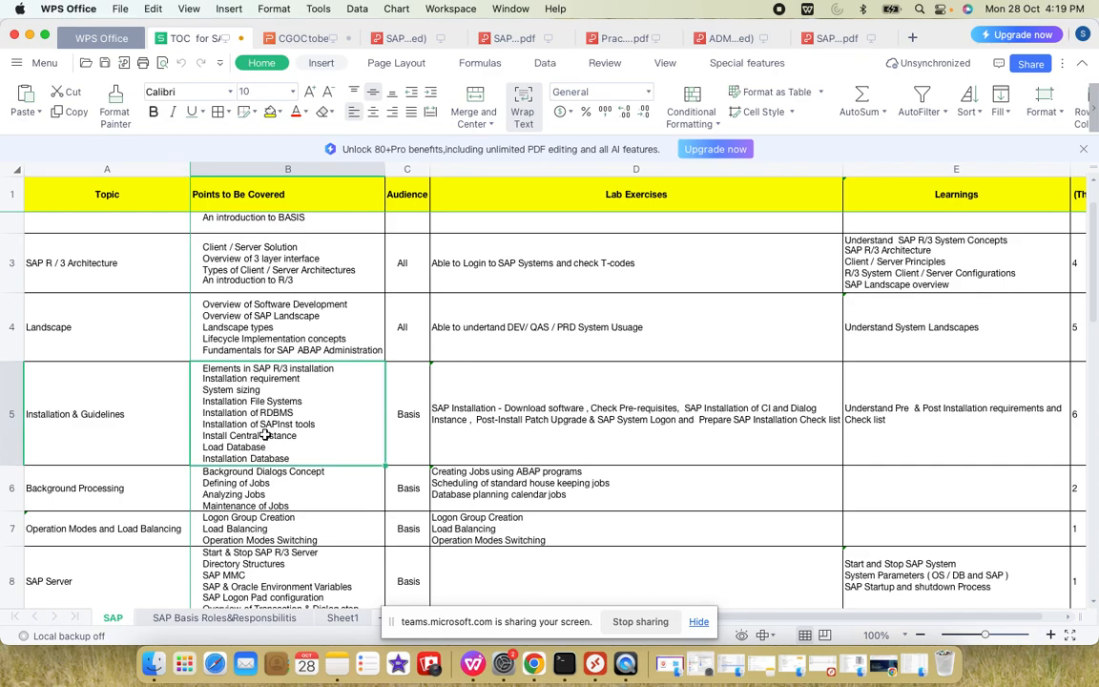
- Switch back to the SAPinst window and expand the MaxDB SAP Systems options under SAP NetWeaver 7.5
key(ctrl+Right)
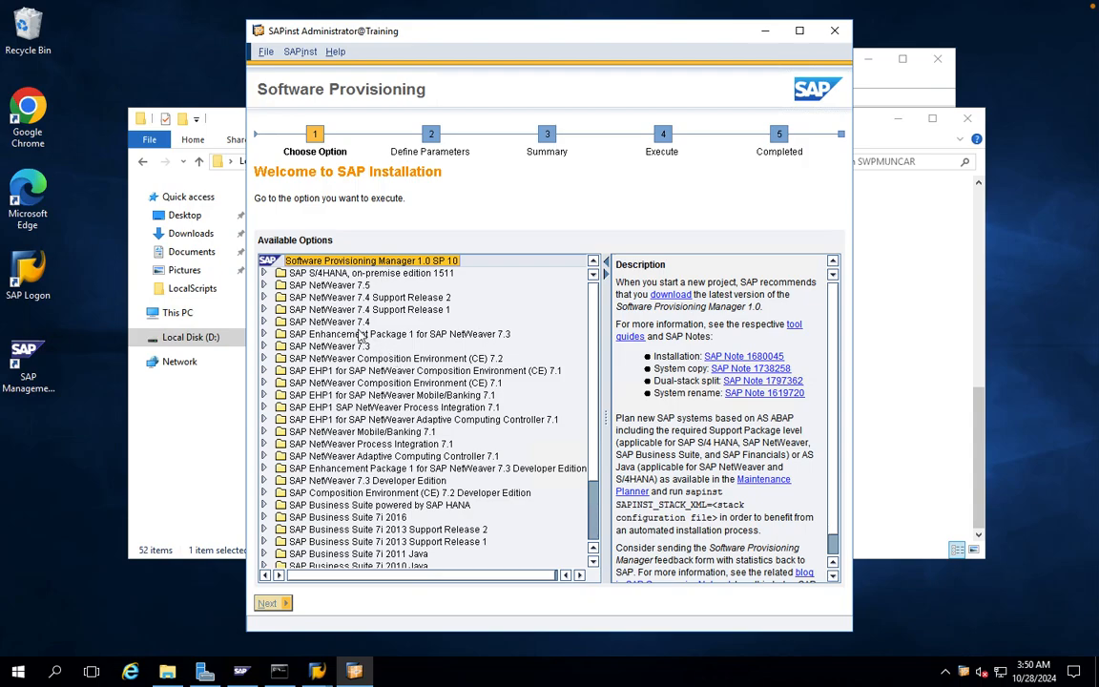
click(264, 285)
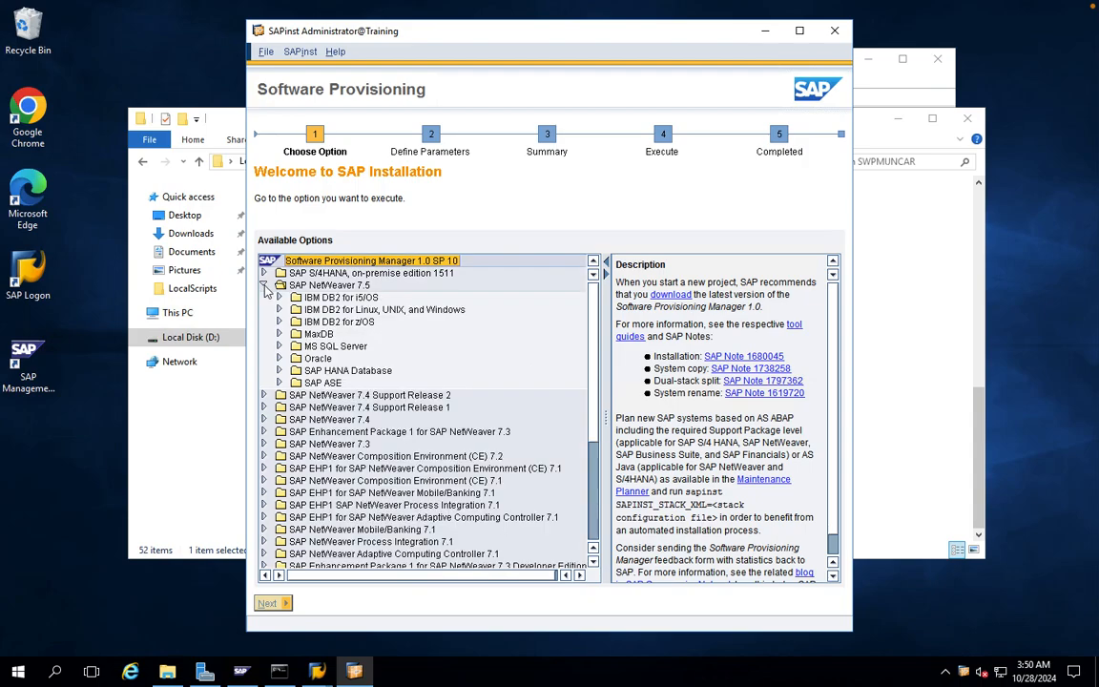
click(279, 335)
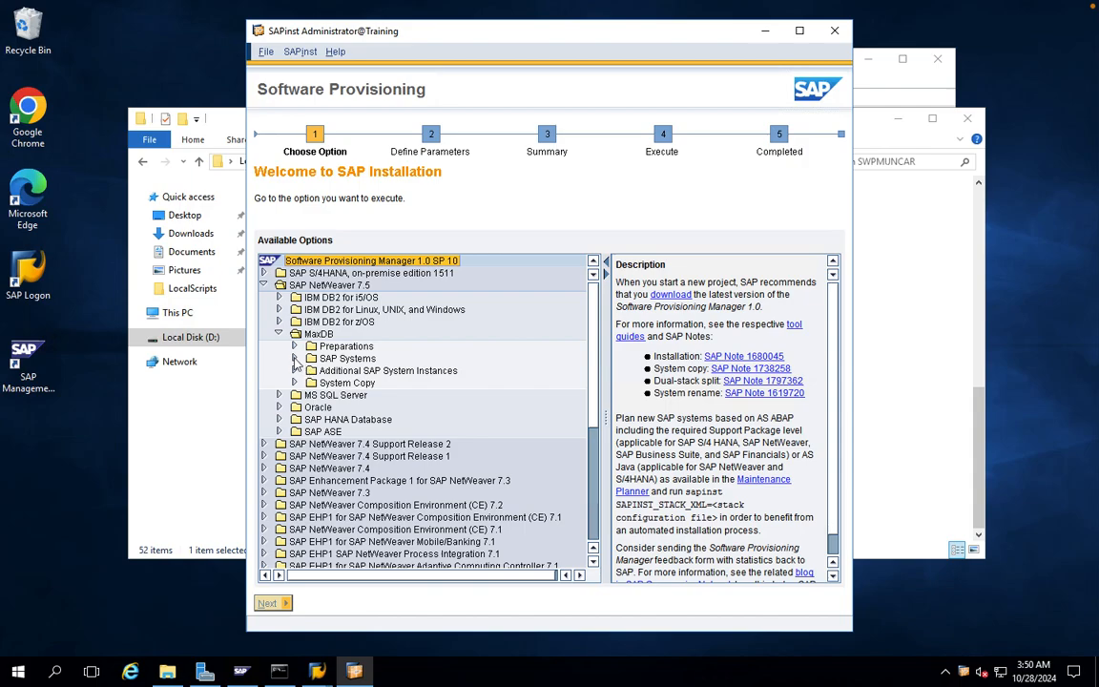
click(295, 359)
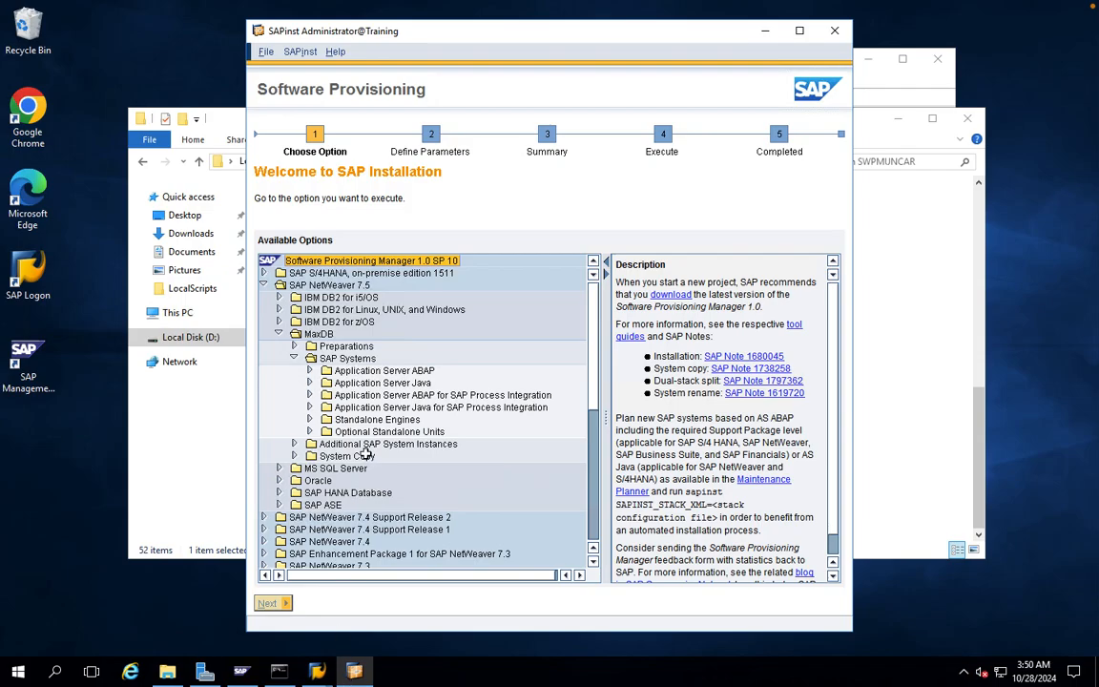
- Switch to Chrome, search Google for "internet speed" and run the internet speed test
key(ctrl+Left)
key(ctrl+Right)
key(ctrl+Left)
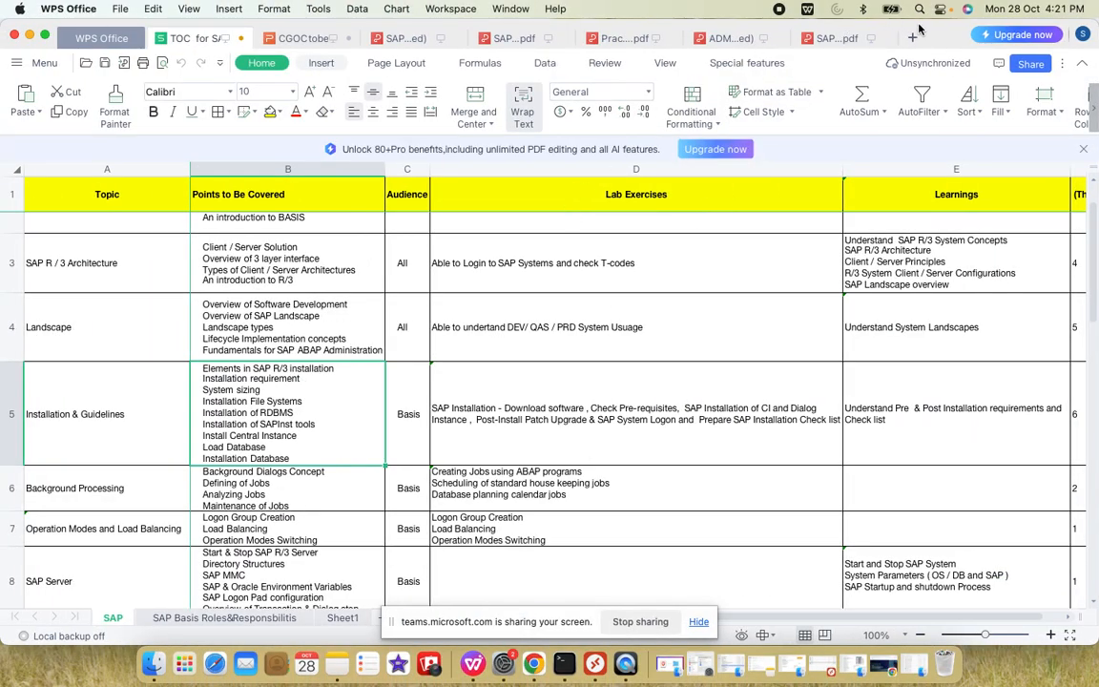
click(533, 664)
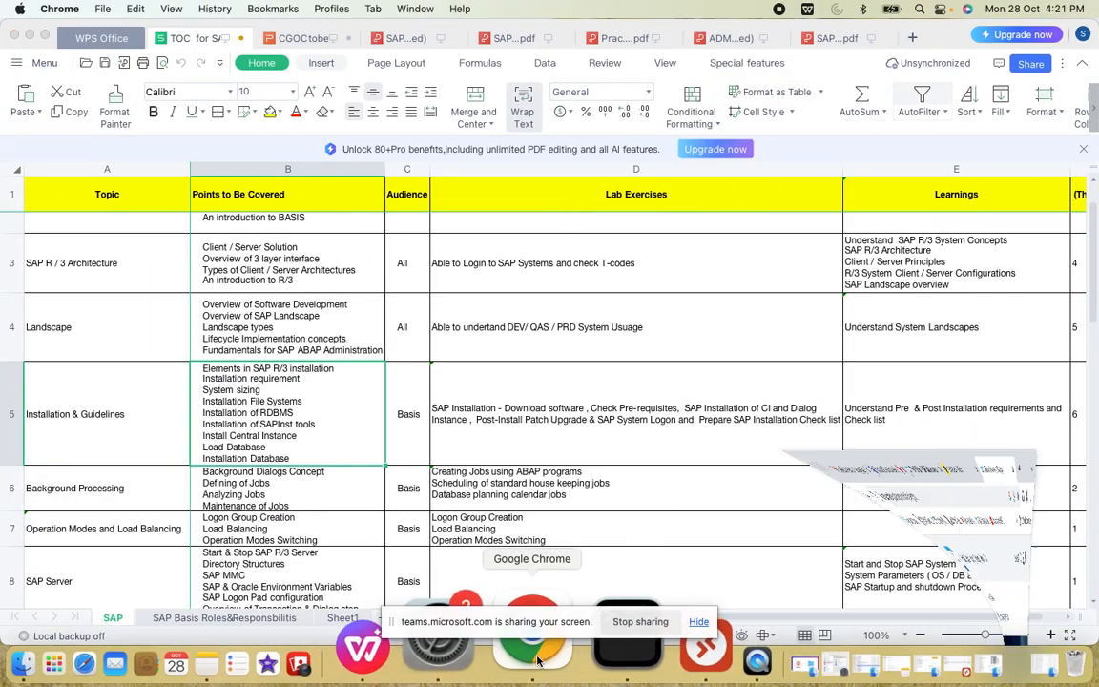
click(594, 59)
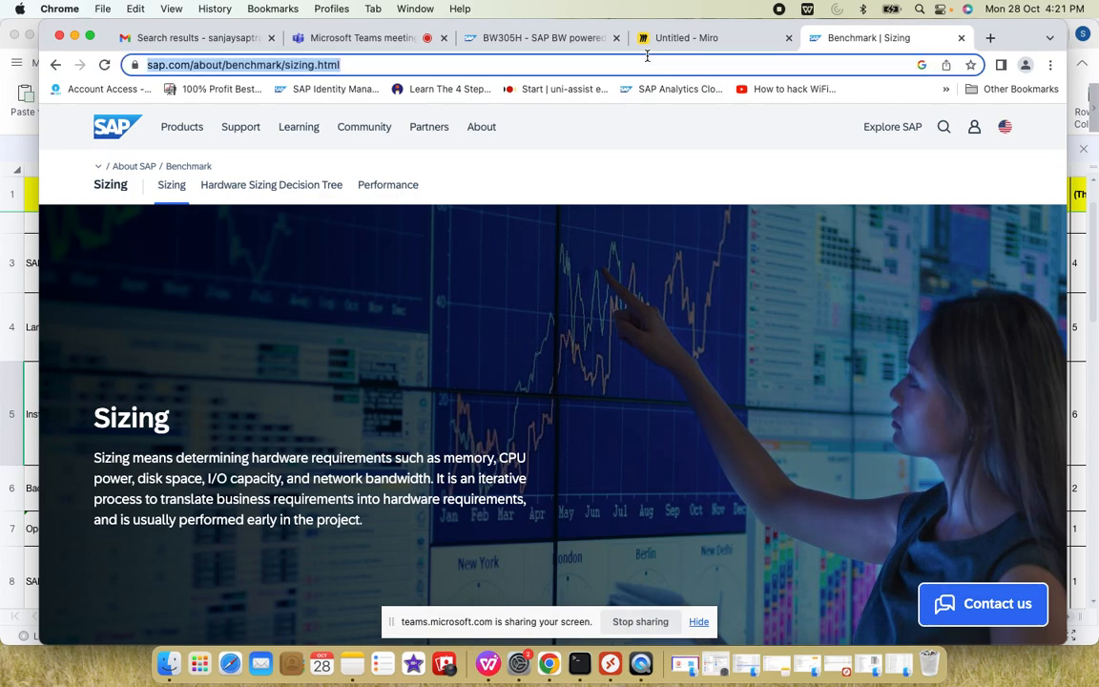
text(in)
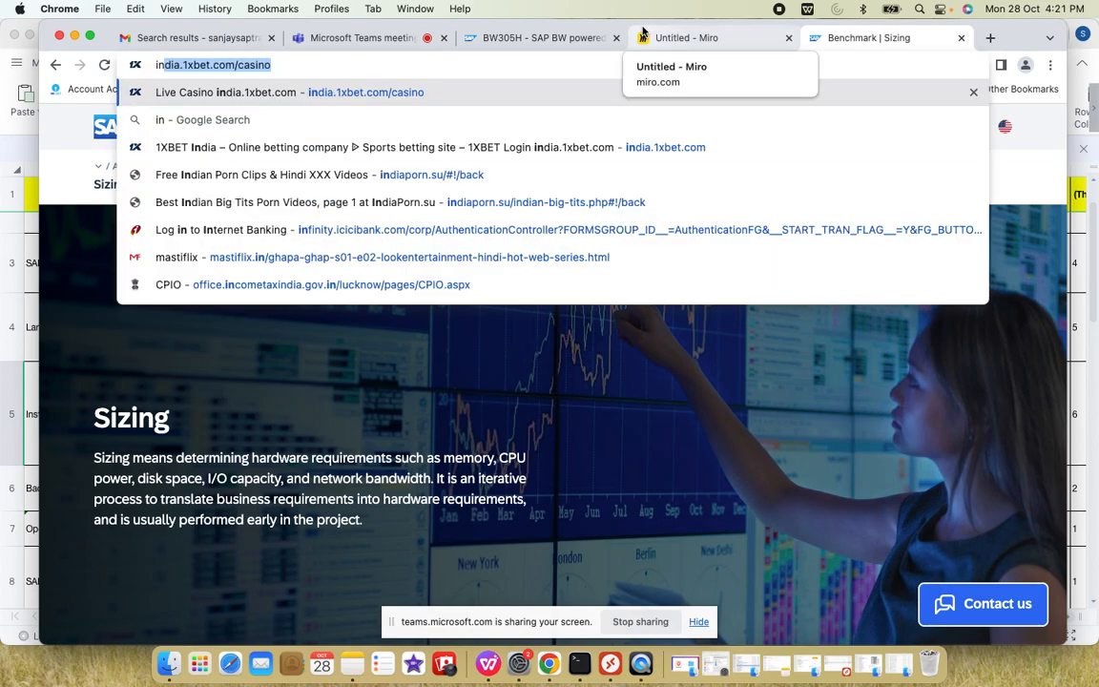
text(ternet)
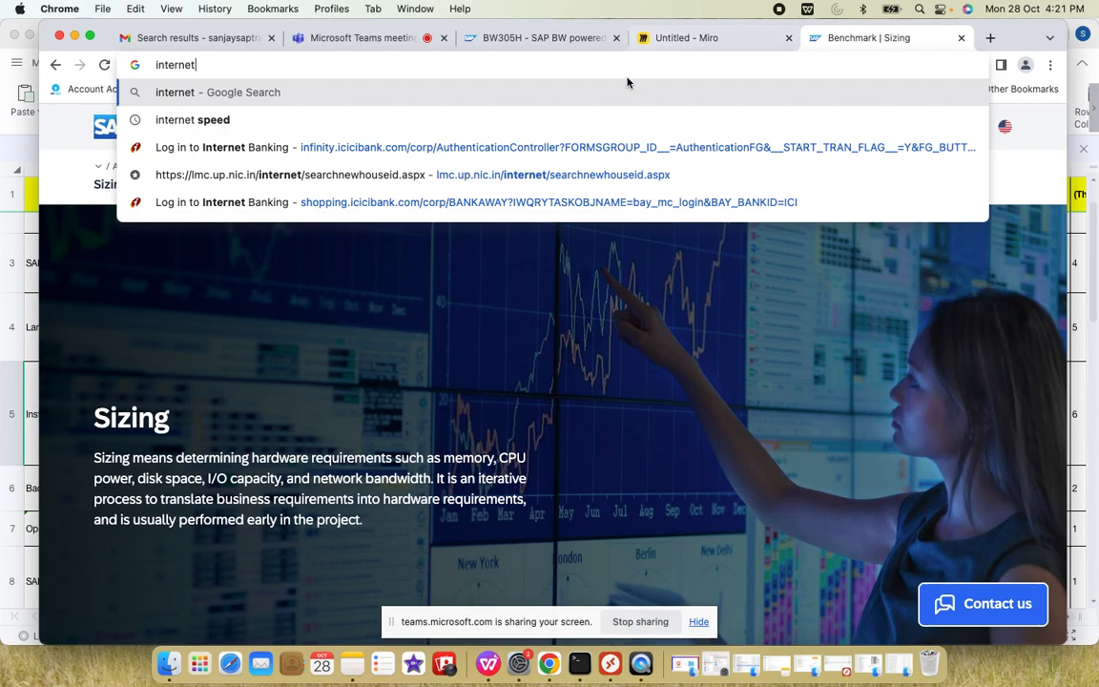
text( speed)
key(Return)
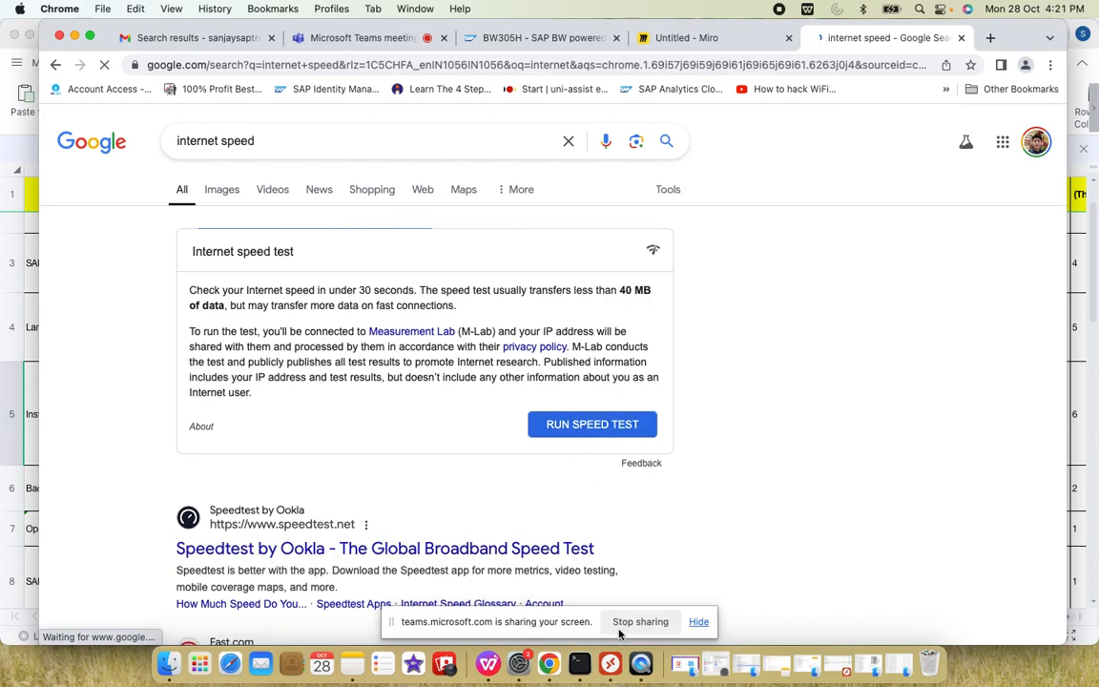
click(612, 664)
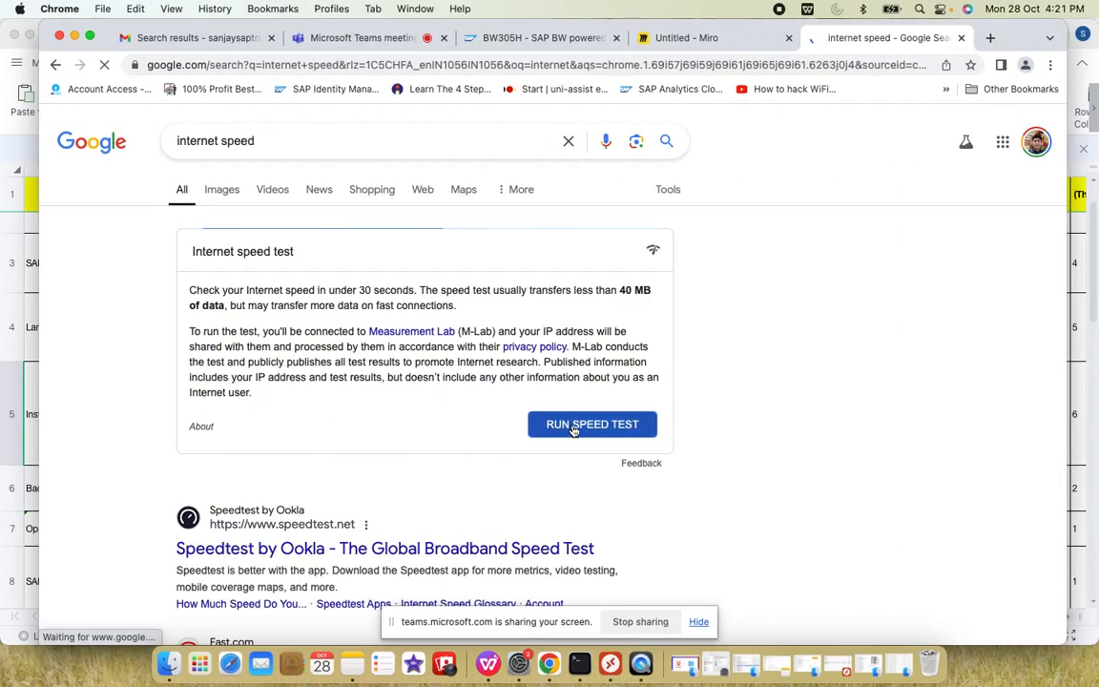
click(573, 425)
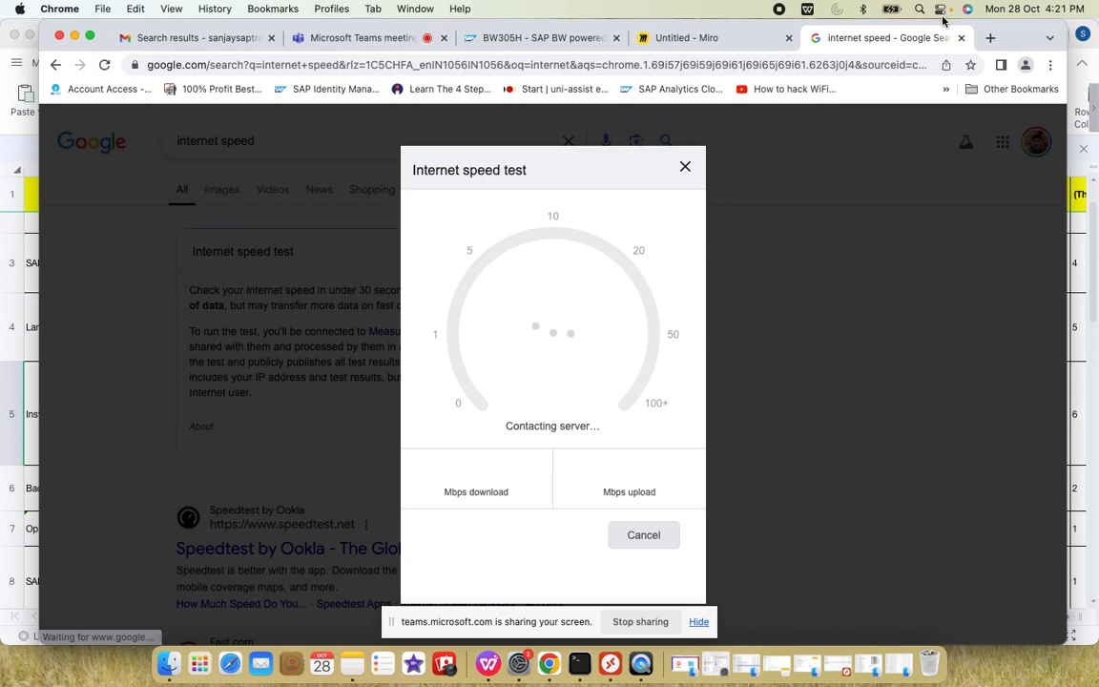
- Change the Mac's Wi-Fi connection to the preferred network Vasundhara_Sector11
click(941, 11)
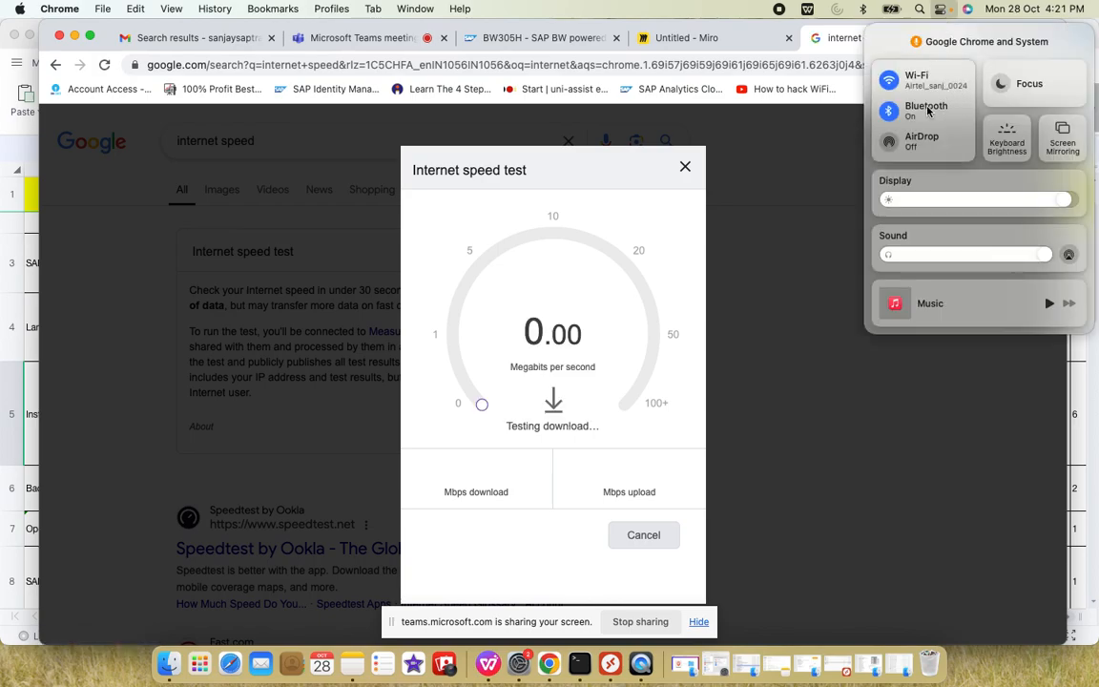
click(950, 88)
click(885, 155)
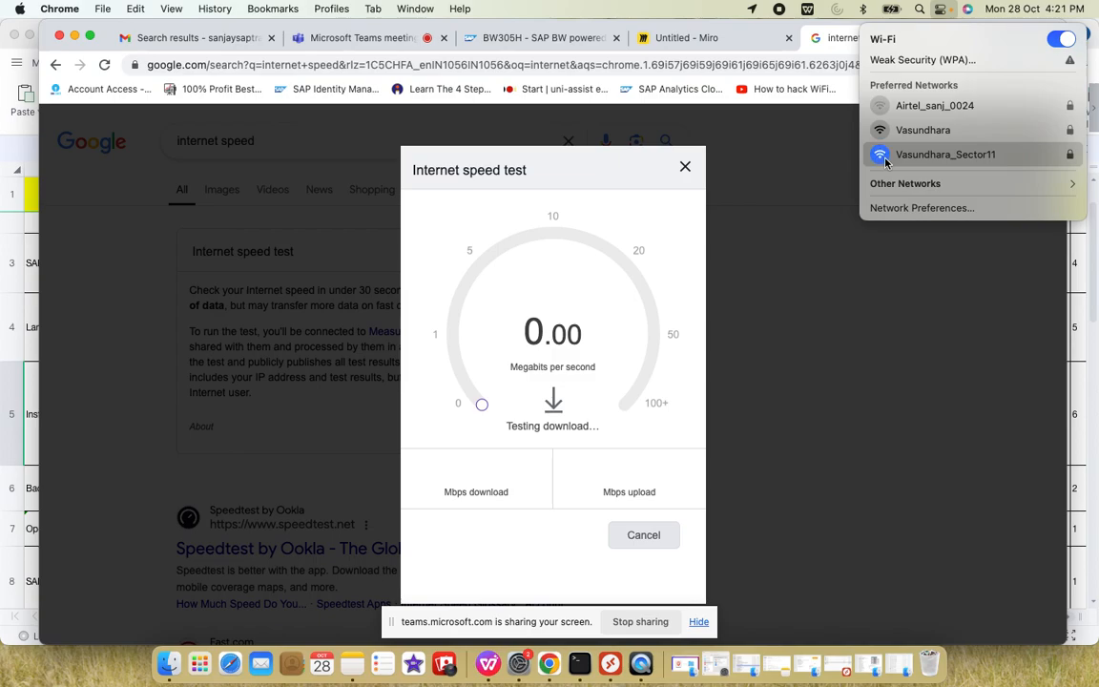
click(817, 252)
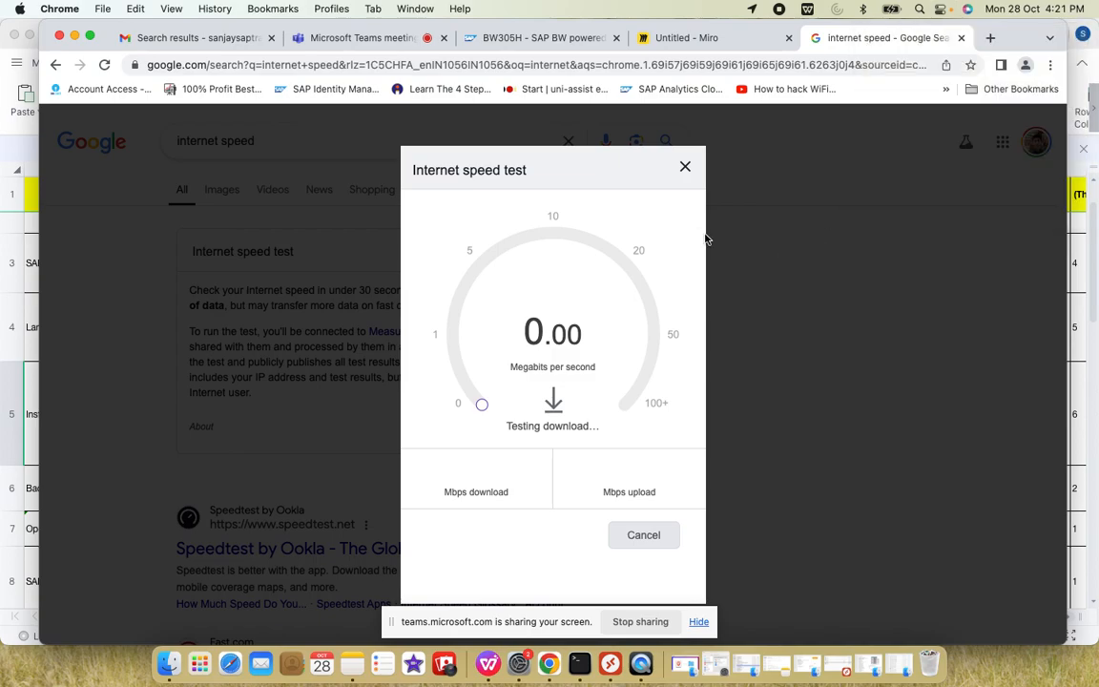
- Close and rerun the internet speed test, check the remote session's response and look at the Microsoft Teams meeting
click(686, 167)
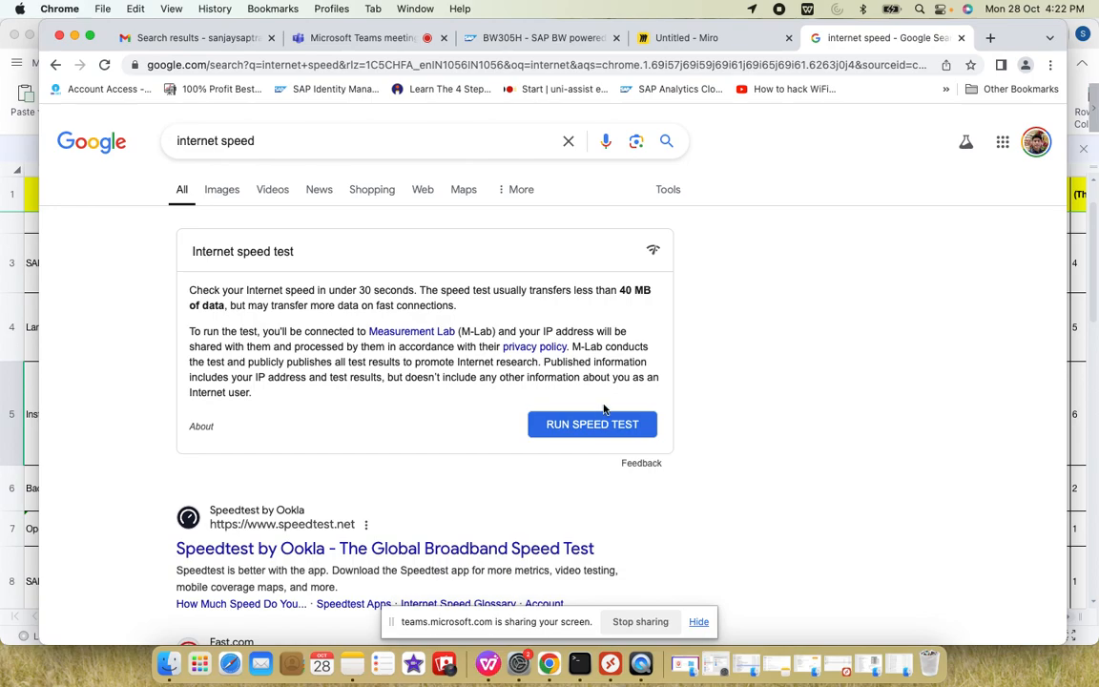
click(576, 433)
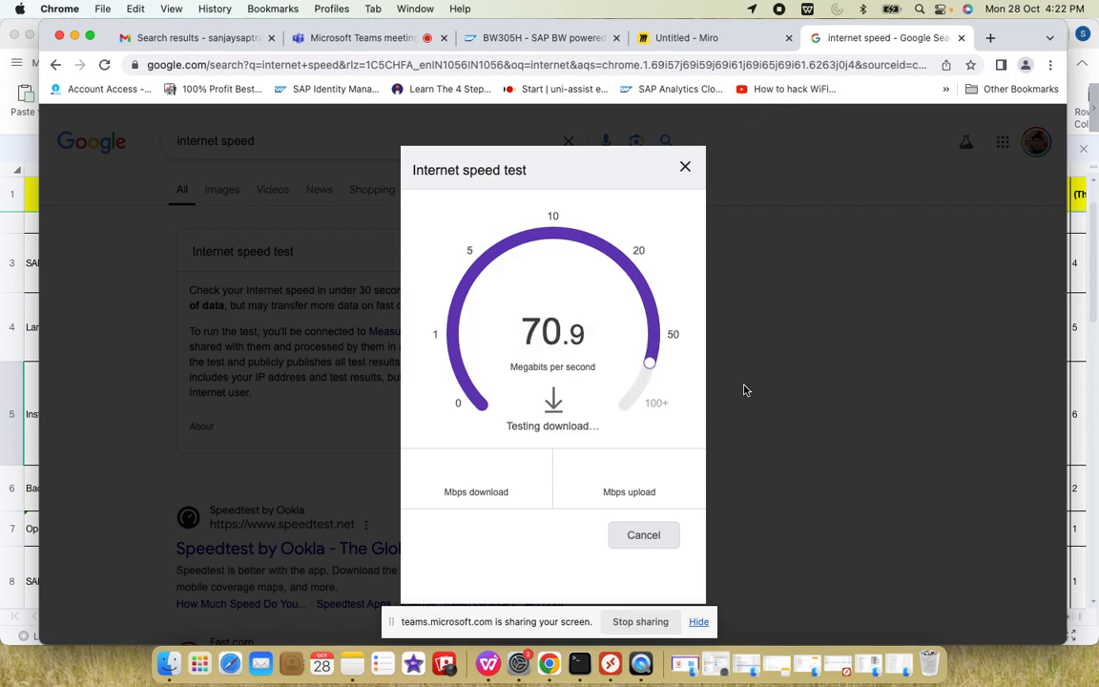
click(641, 662)
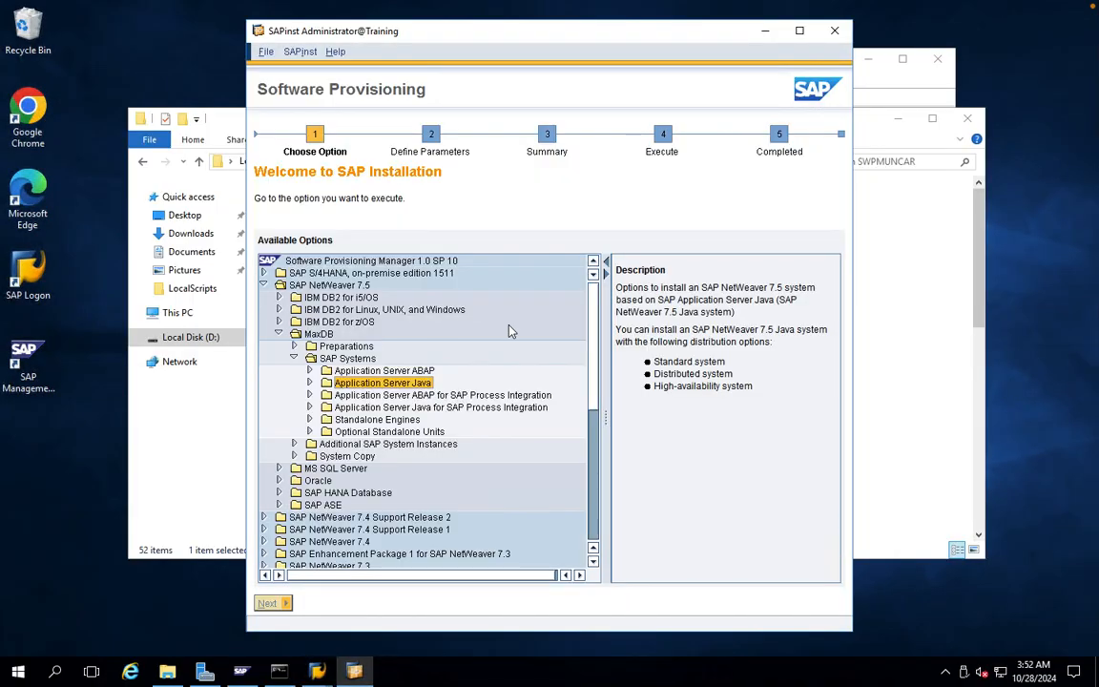
key(ctrl+Left)
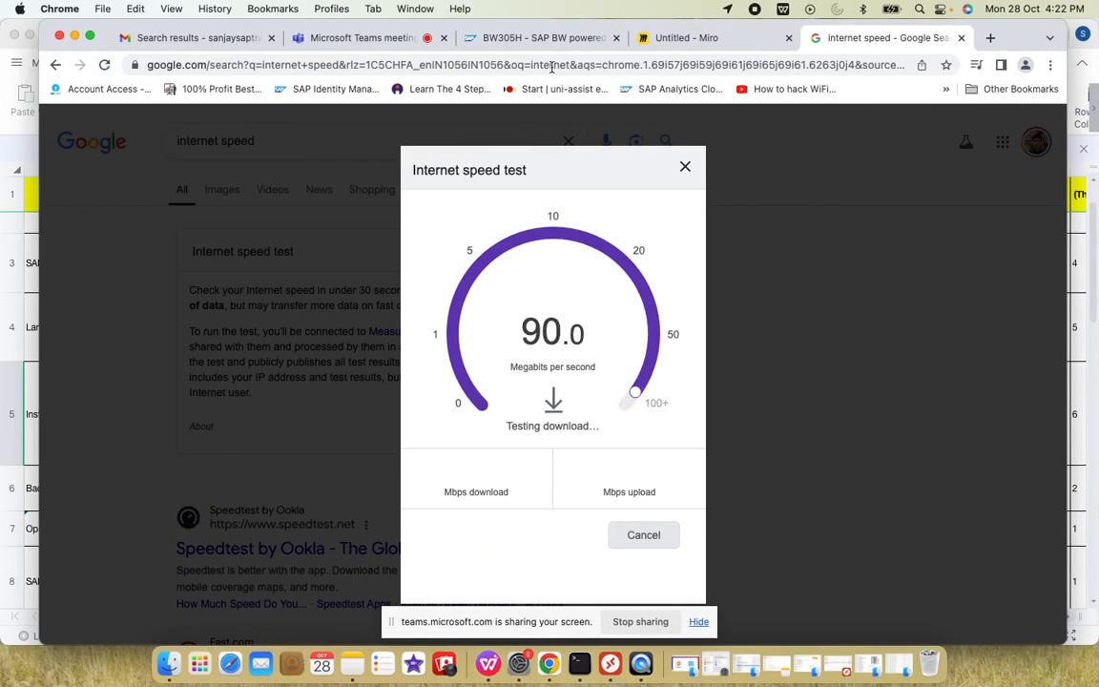
click(355, 39)
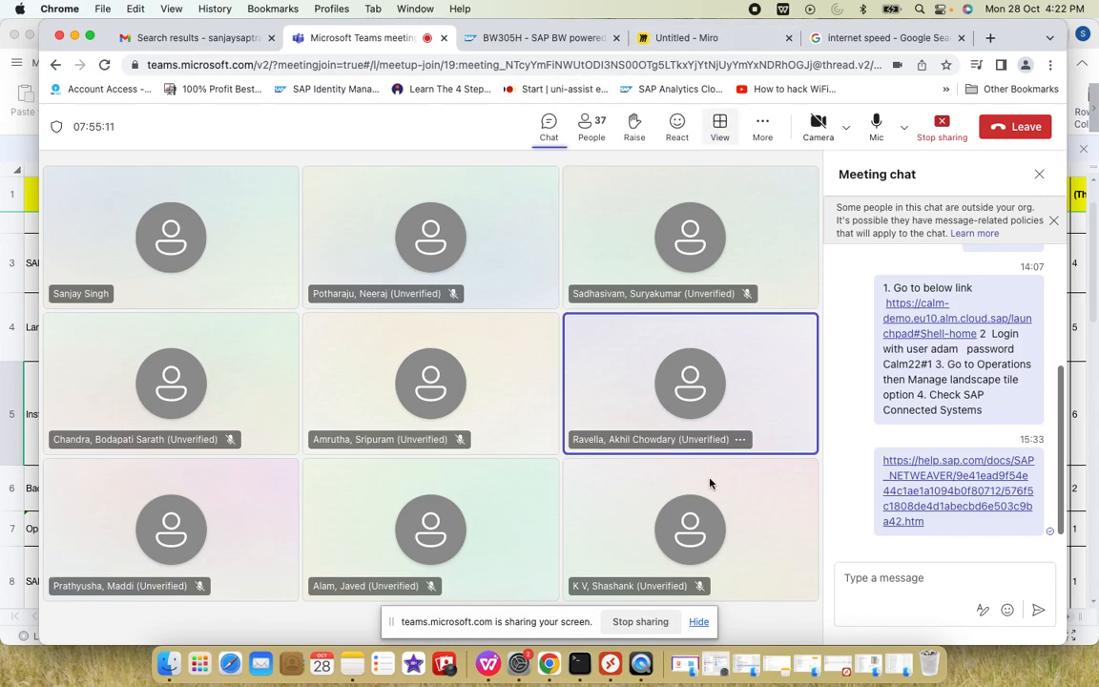
- Return to SAPinst and start the Application Server Java Standard System option on MaxDB with the Typical parameter mode
click(611, 663)
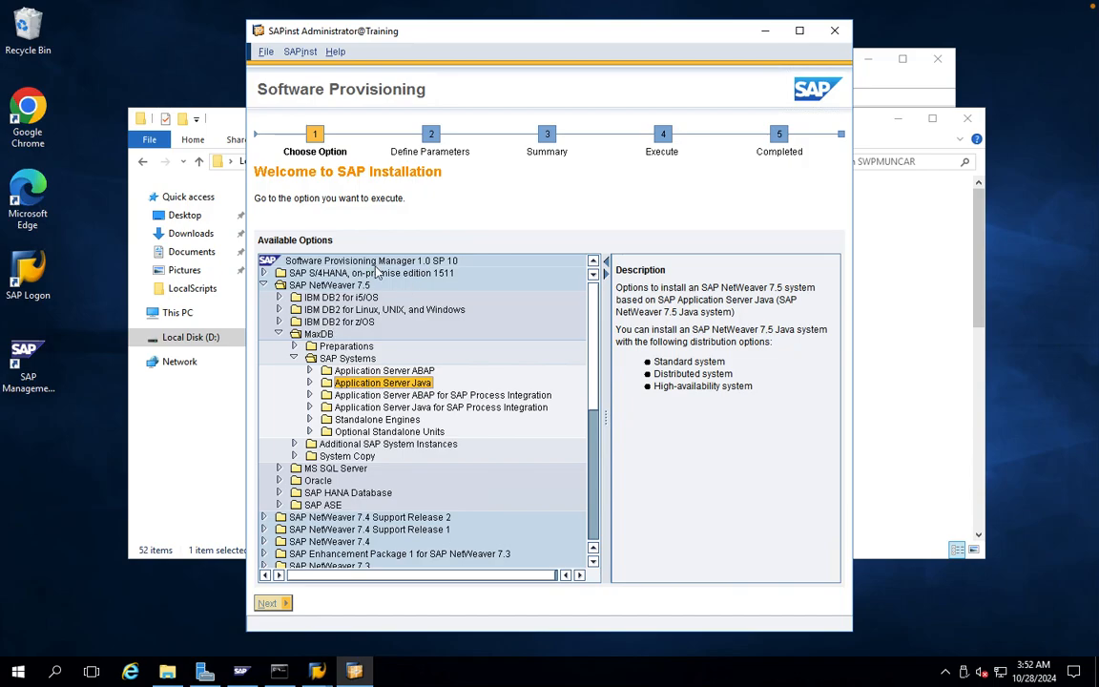
click(309, 383)
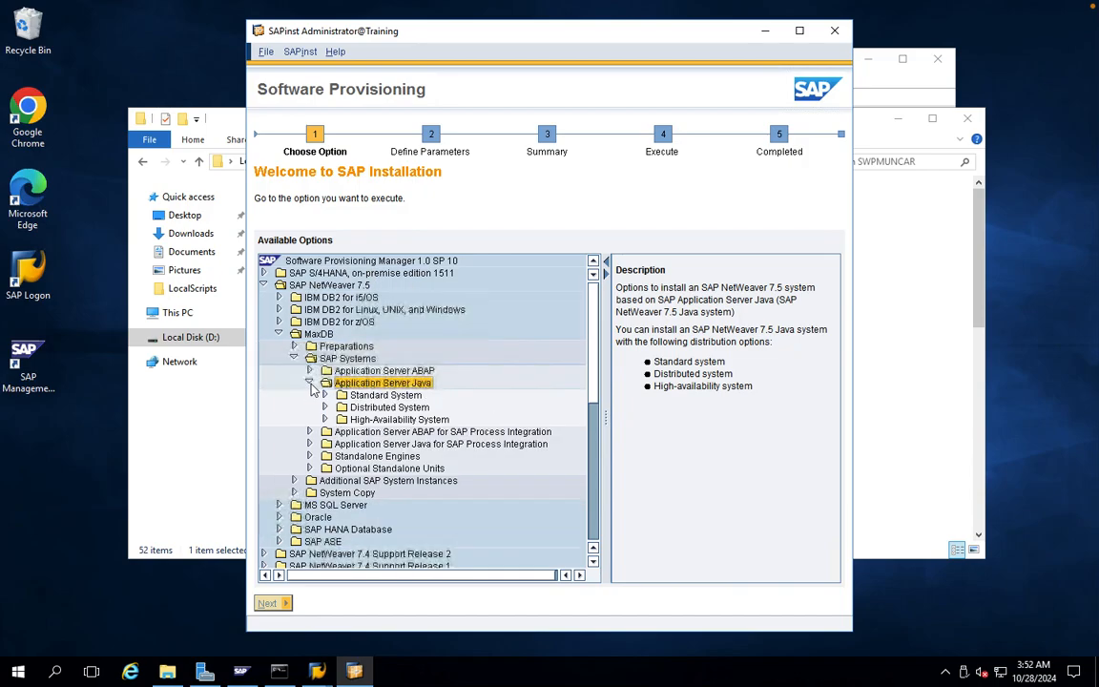
click(325, 395)
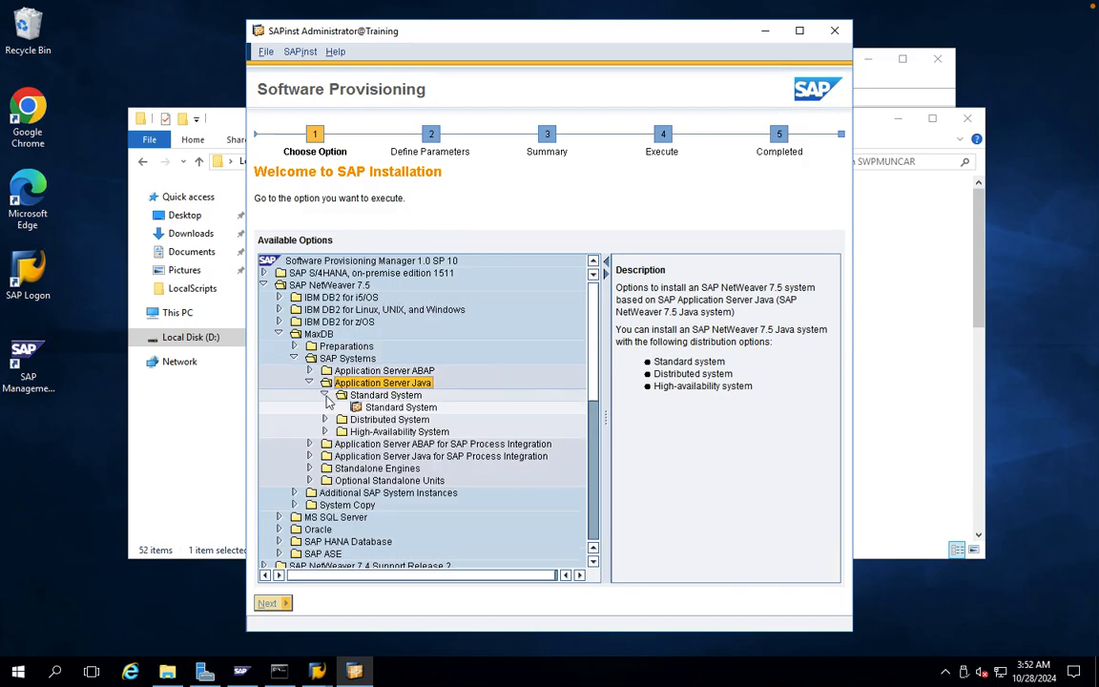
click(391, 408)
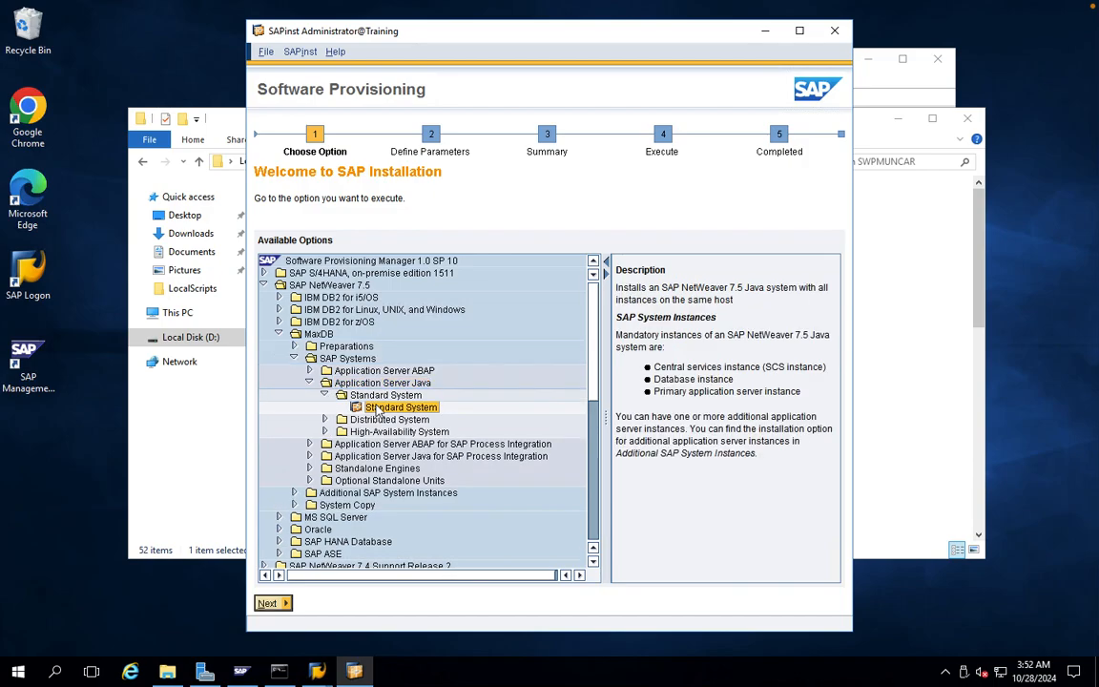
click(268, 604)
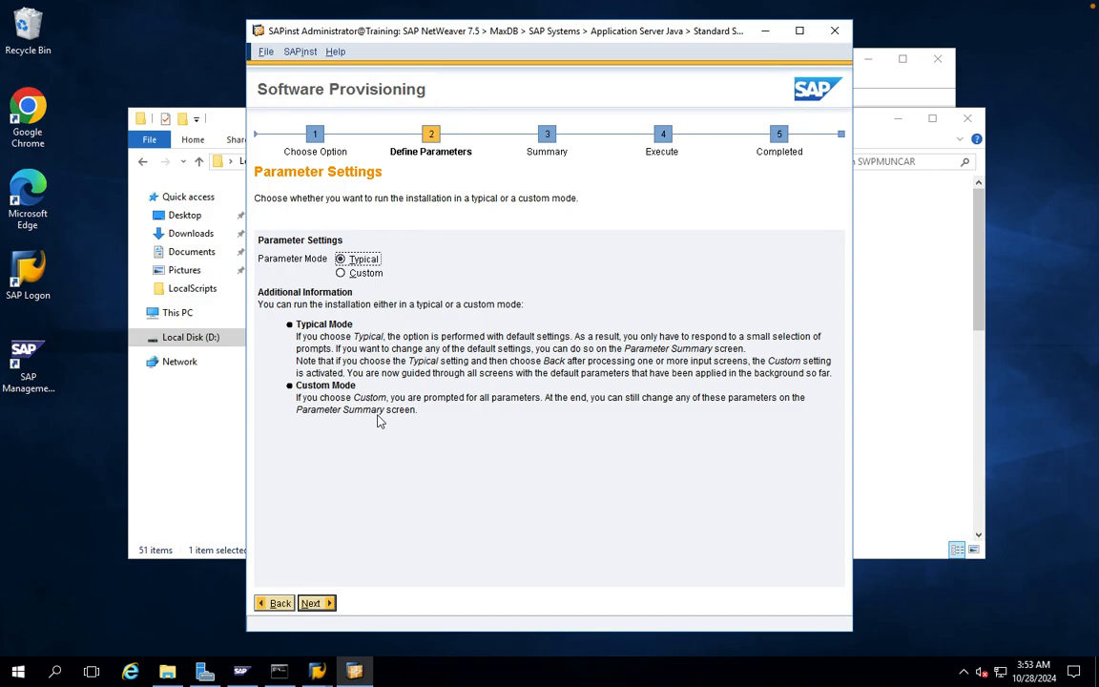
click(314, 604)
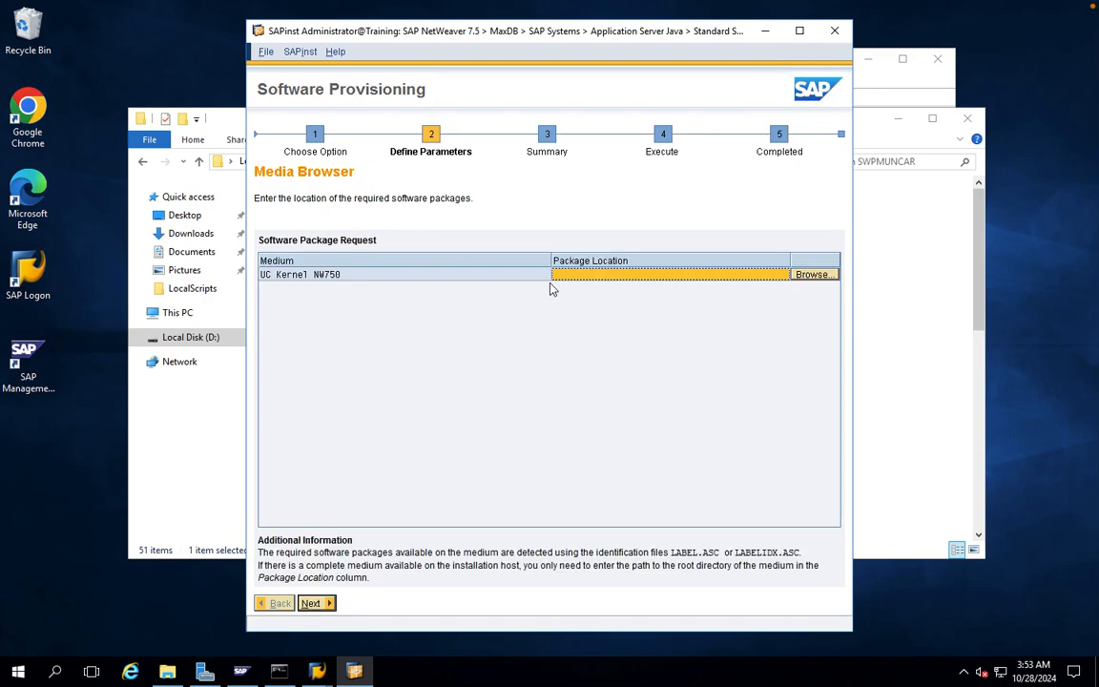
- Open the folder D:\Setup\51050082_10\51050082_10 in File Explorer and copy its path
click(890, 249)
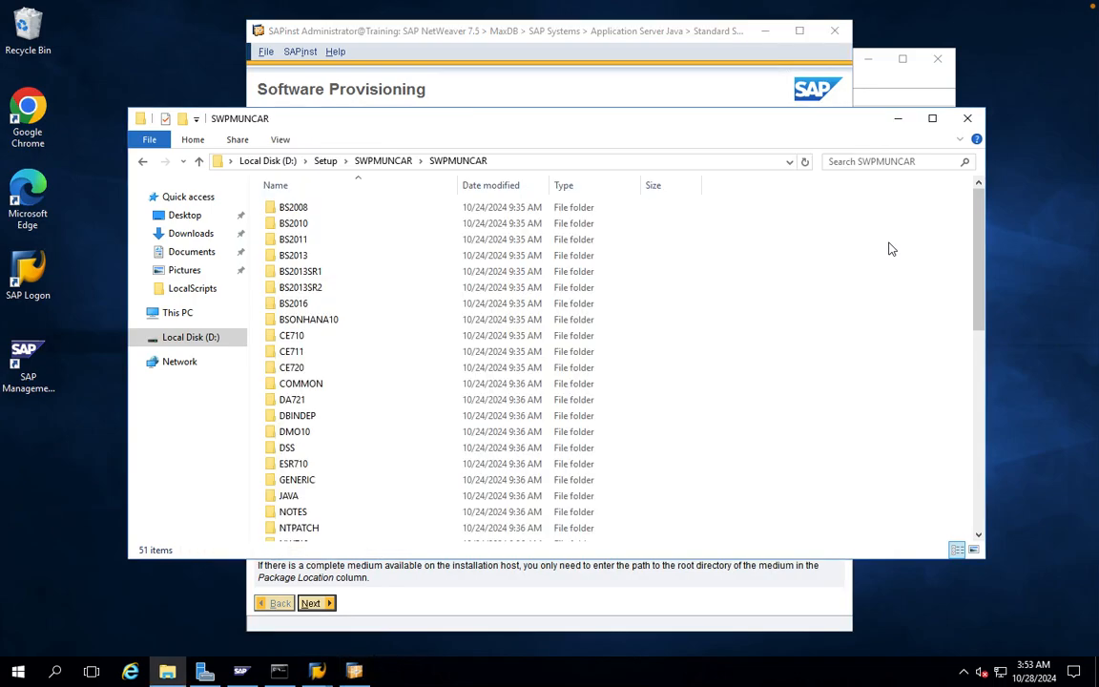
click(330, 162)
double_click(310, 242)
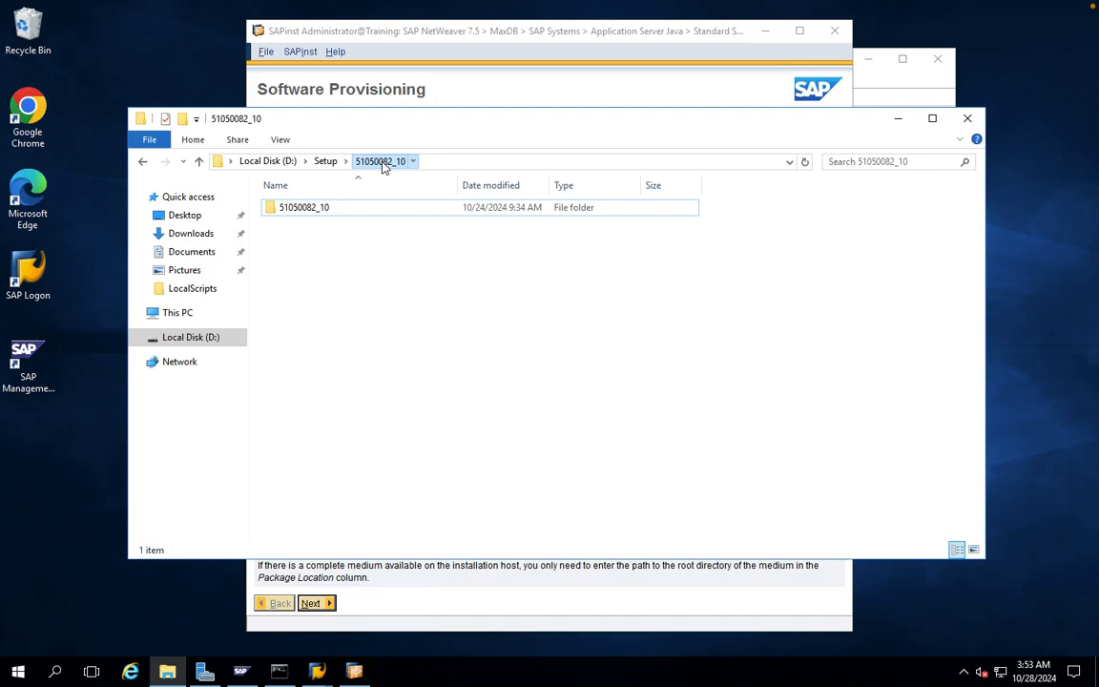
double_click(336, 208)
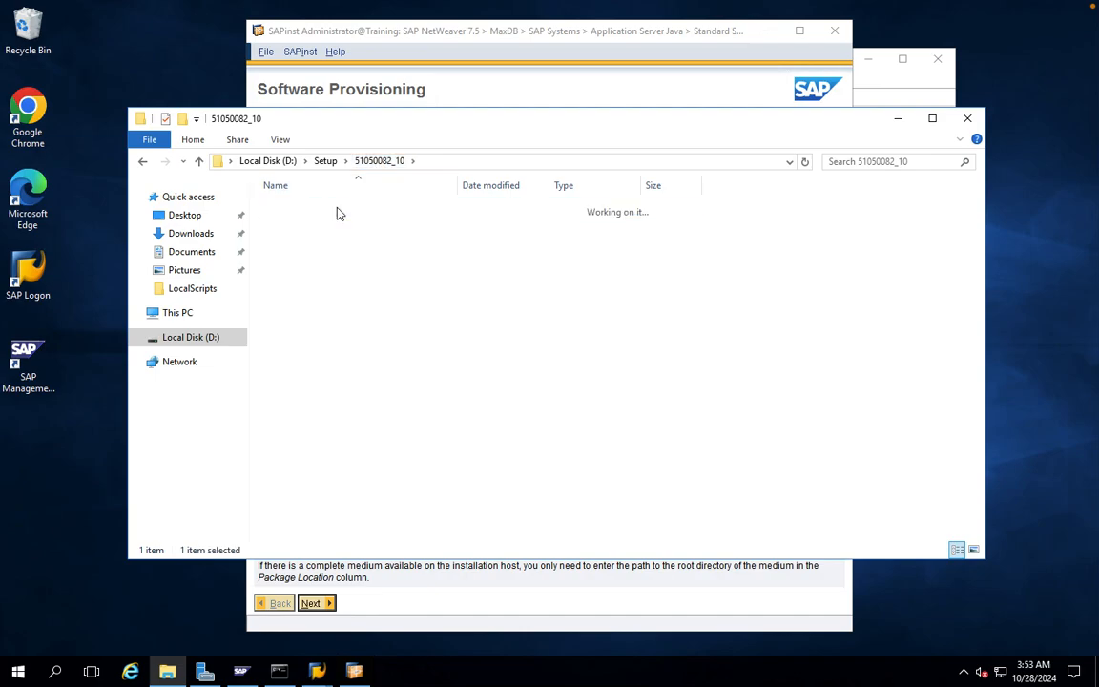
click(496, 159)
key(ctrl+c)
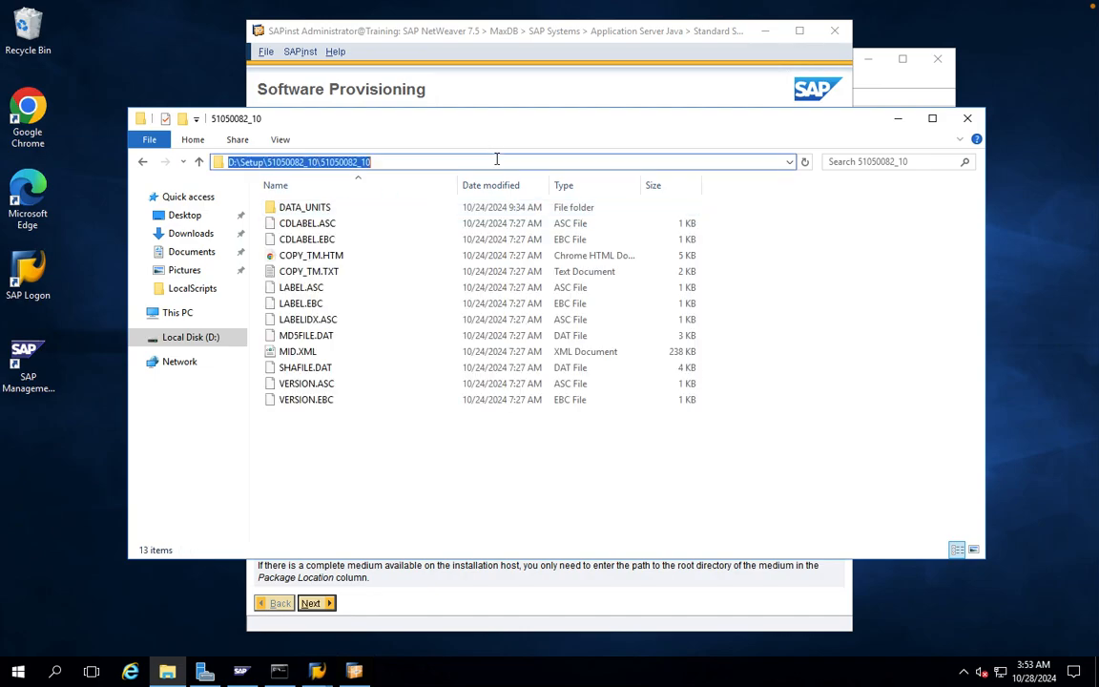
- Enter the copied path D:\Setup\51050082_10\51050082_10 as the UC Kernel NW750 package location and continue
click(597, 73)
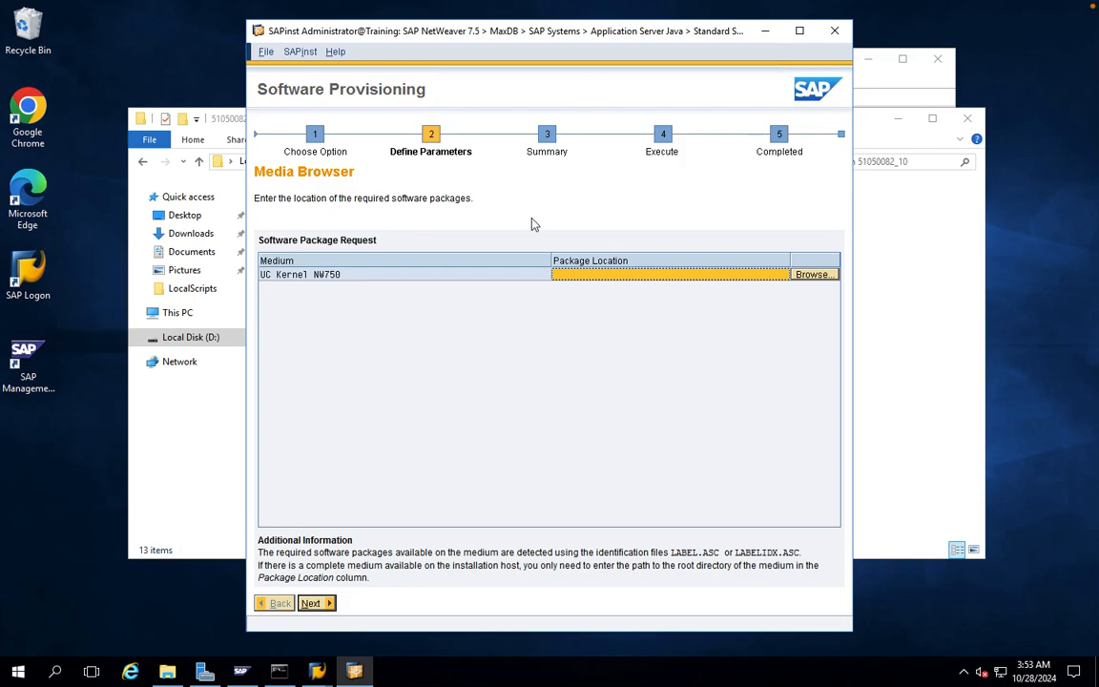
click(570, 274)
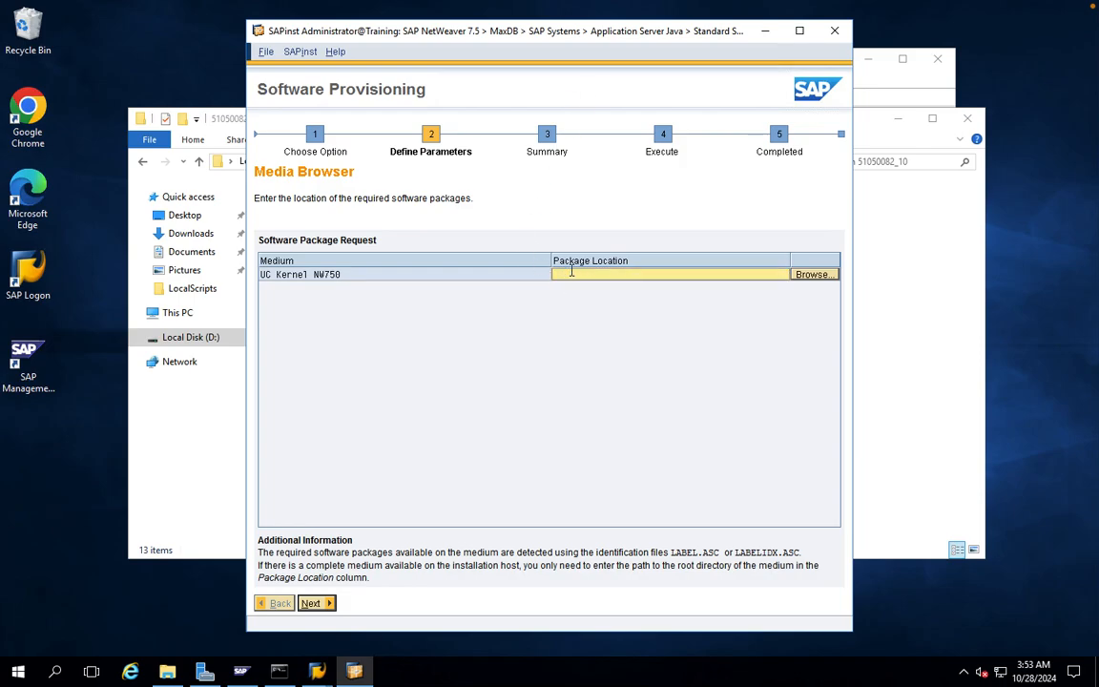
key(ctrl+v)
click(314, 604)
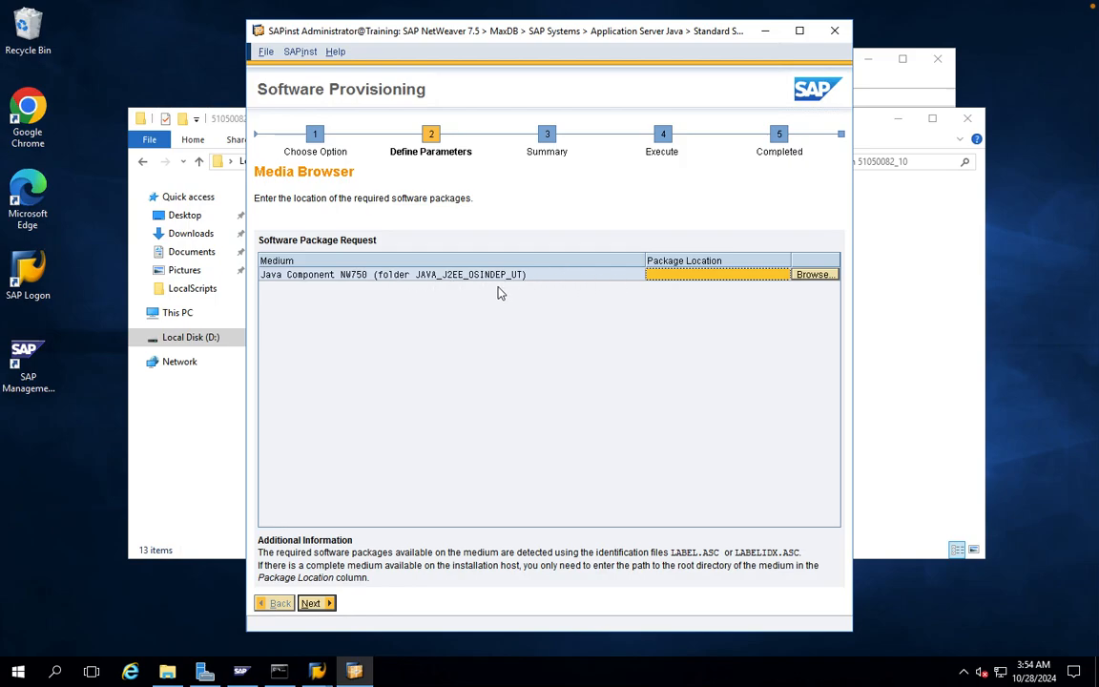
- Switch to File Explorer, extract 51050042.zip from D:\Setup into D:\Setup\51050042 and bring the extraction progress window to the front
click(927, 289)
click(379, 160)
click(325, 162)
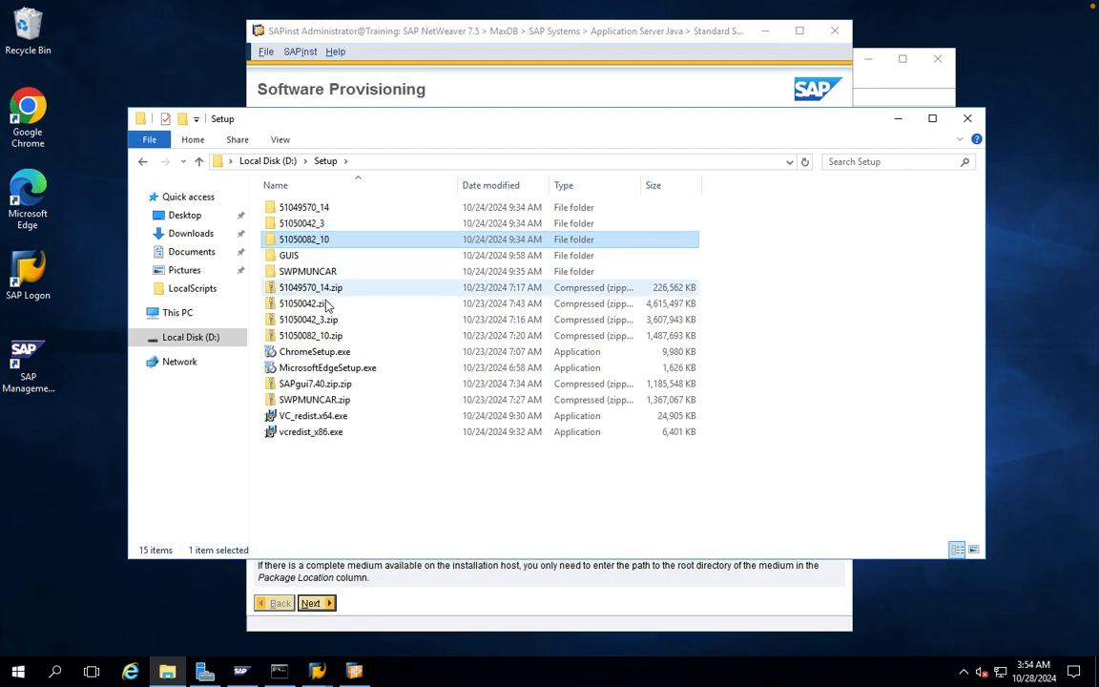
click(324, 306)
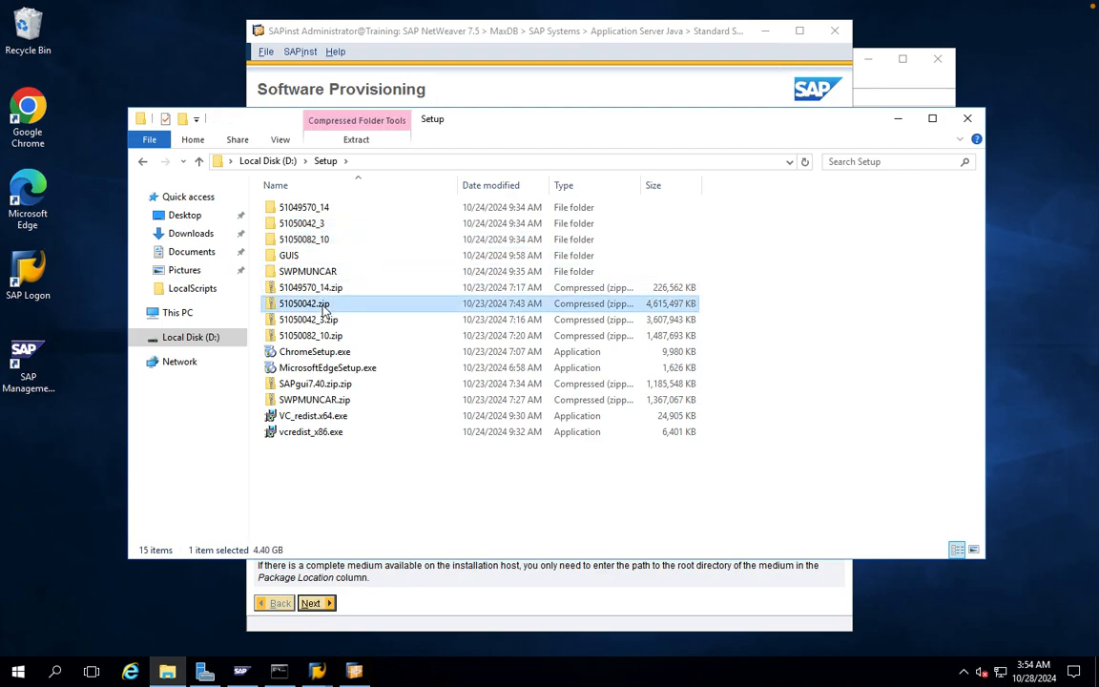
right_click(324, 307)
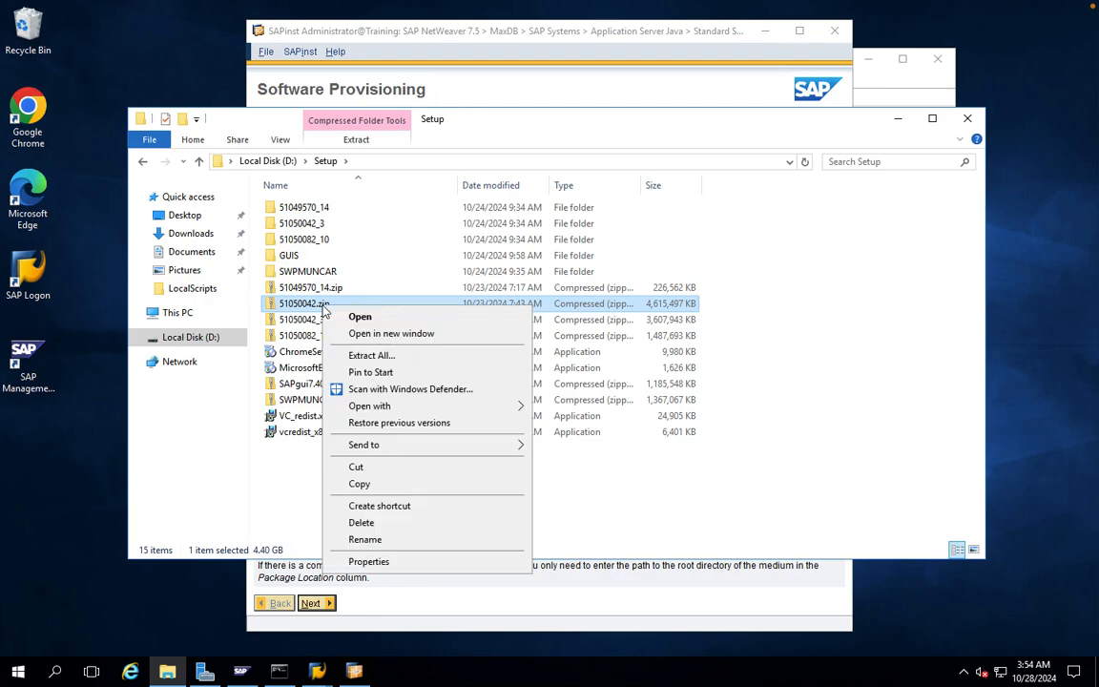
click(371, 356)
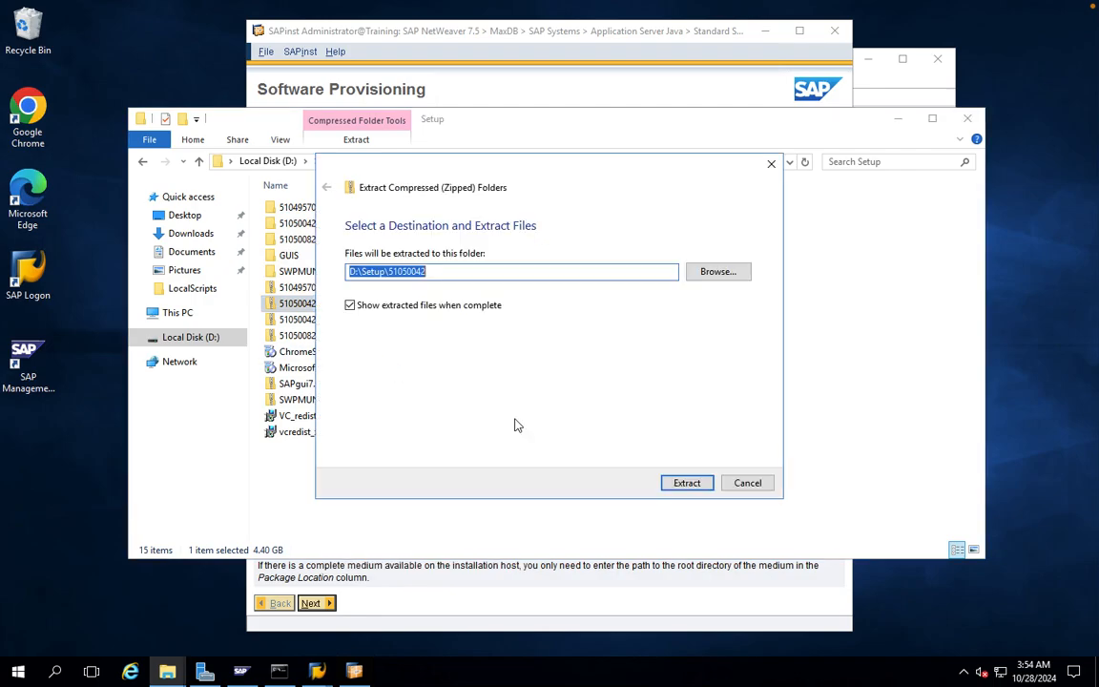
click(685, 486)
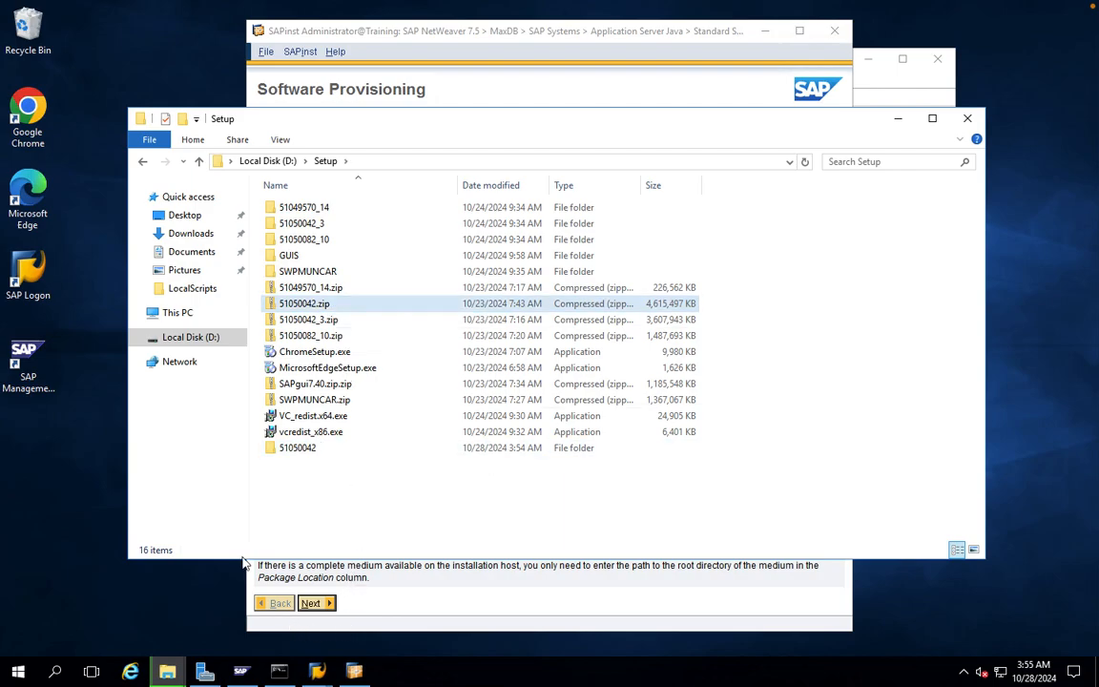
click(164, 674)
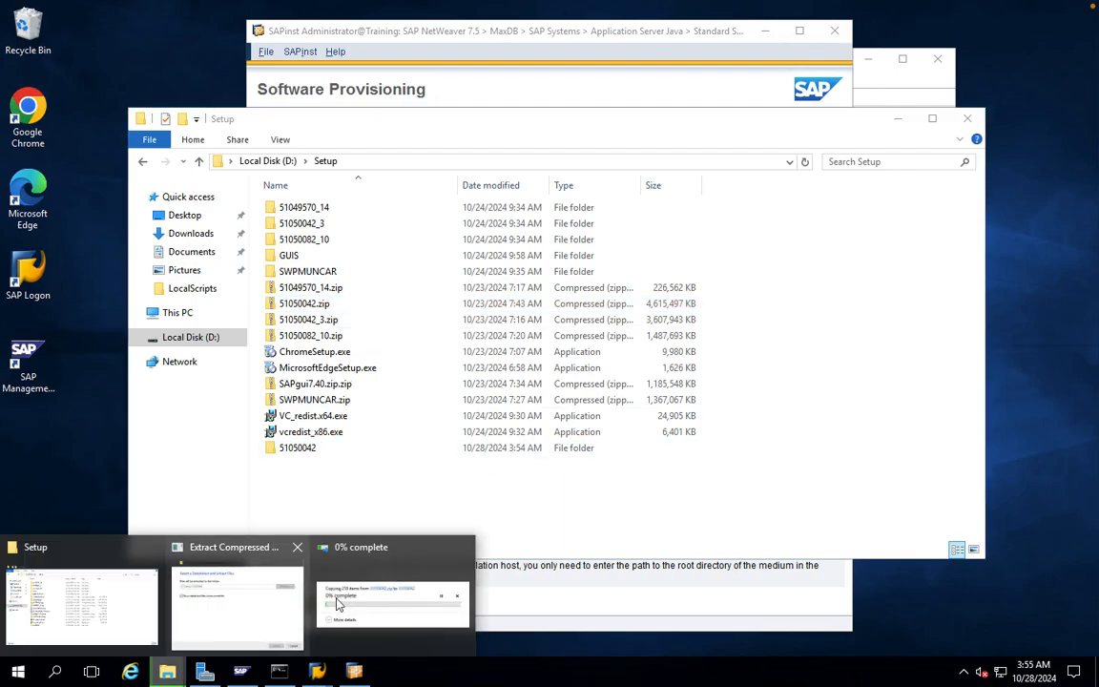
click(372, 572)
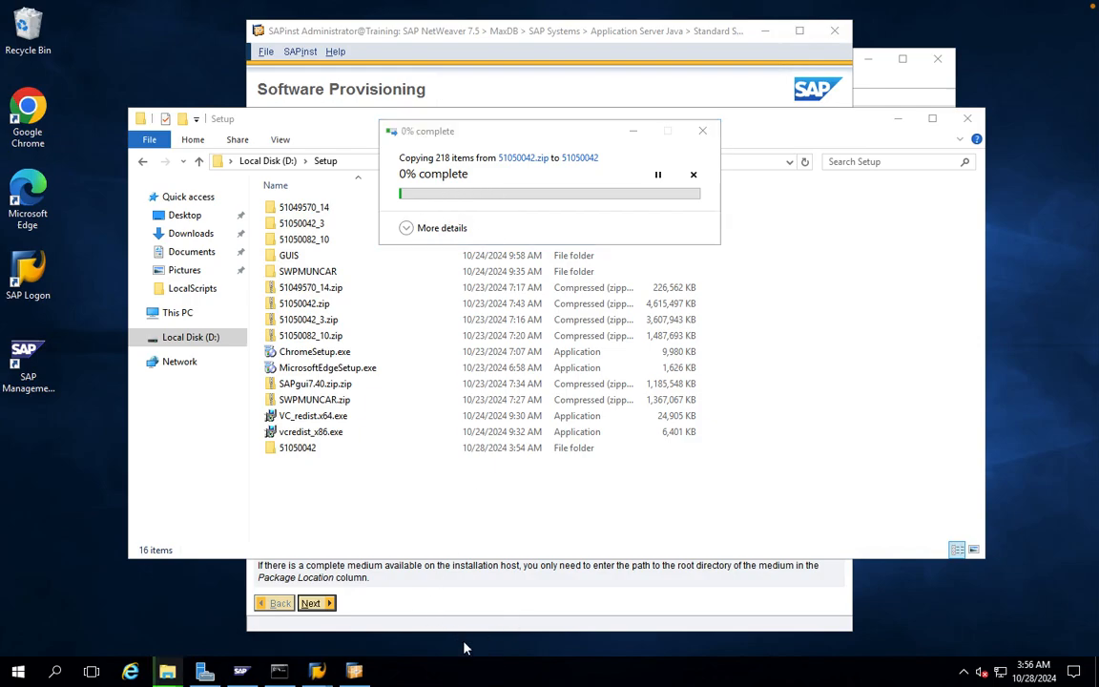
- Open Task Manager and compare the running processes sorted by CPU and by memory usage
right_click(415, 679)
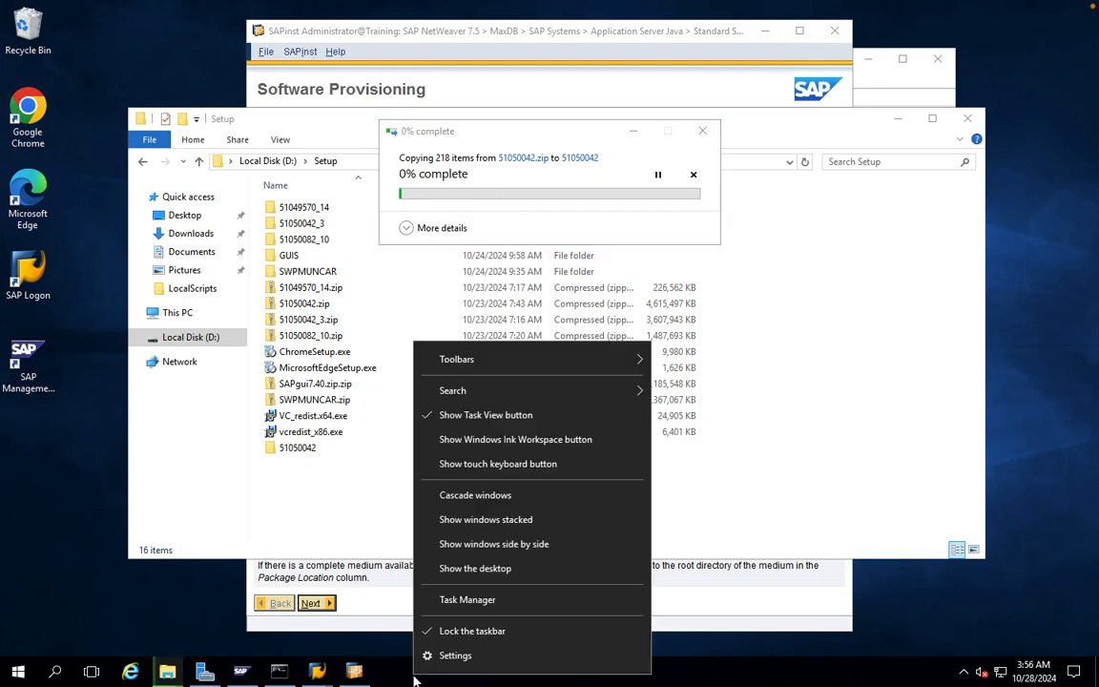
click(456, 600)
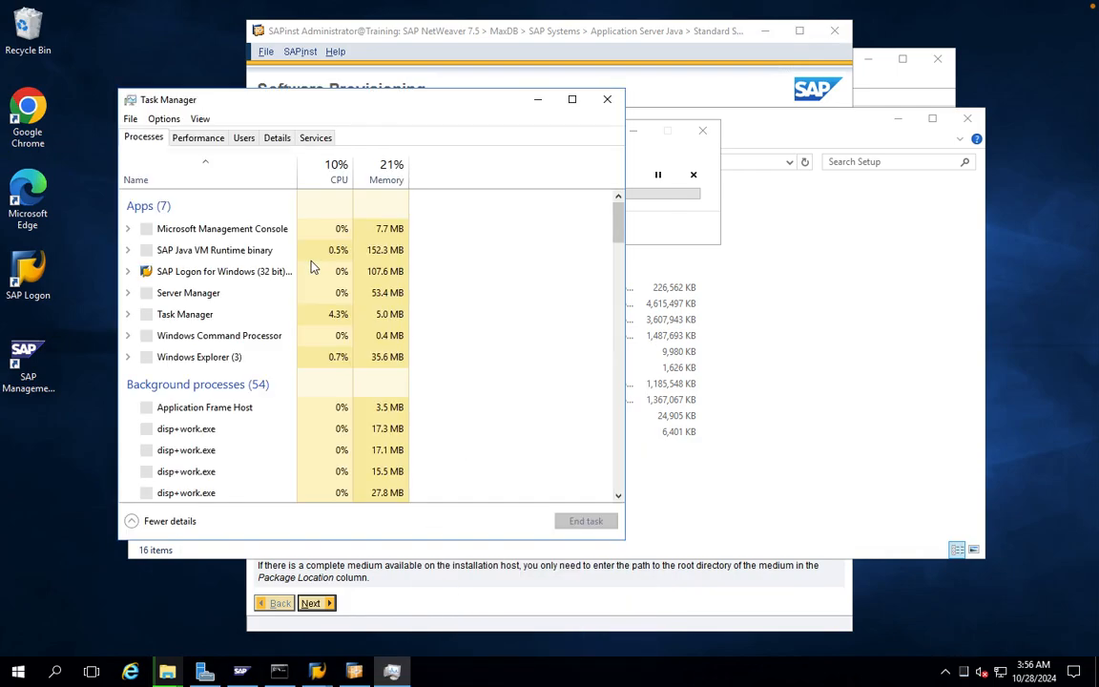
click(343, 181)
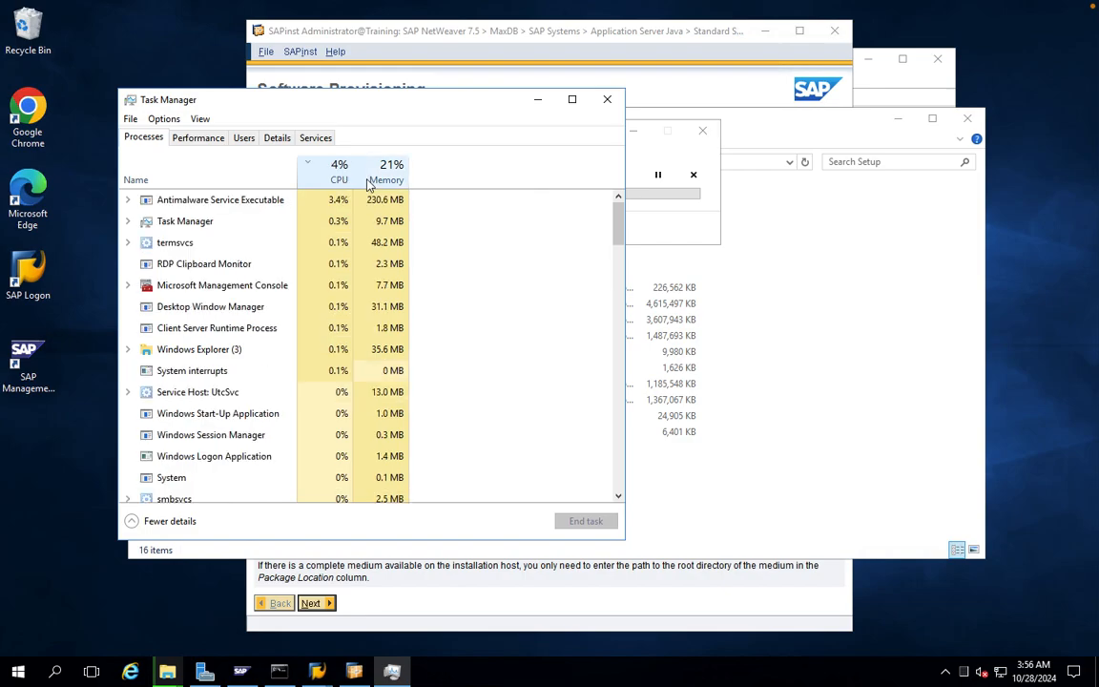
click(371, 181)
click(338, 179)
click(382, 180)
click(339, 179)
click(382, 179)
click(338, 180)
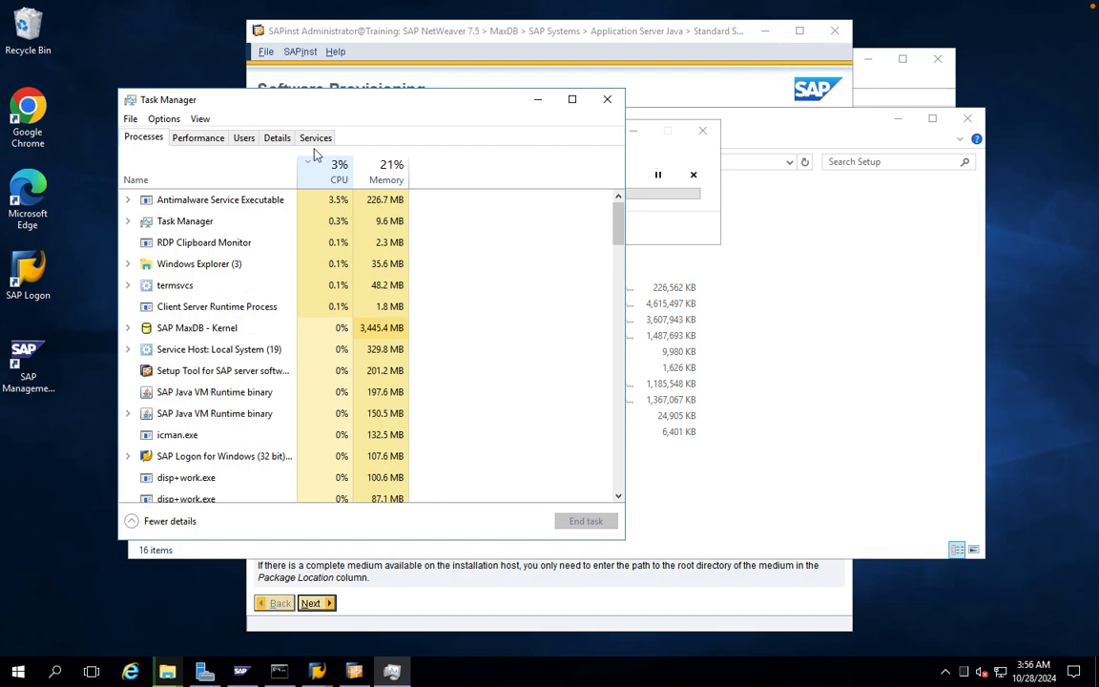
- Examine the CPU, Ethernet and memory performance and the process details, then minimize Task Manager and switch to the Microsoft Teams meeting
click(214, 140)
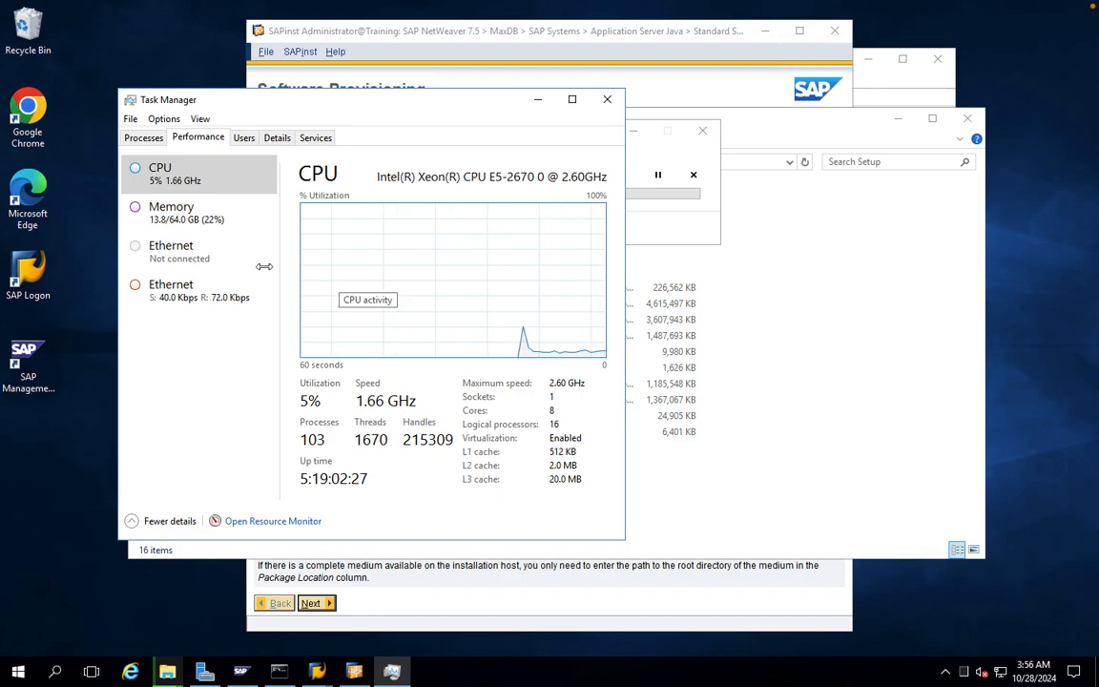
click(186, 299)
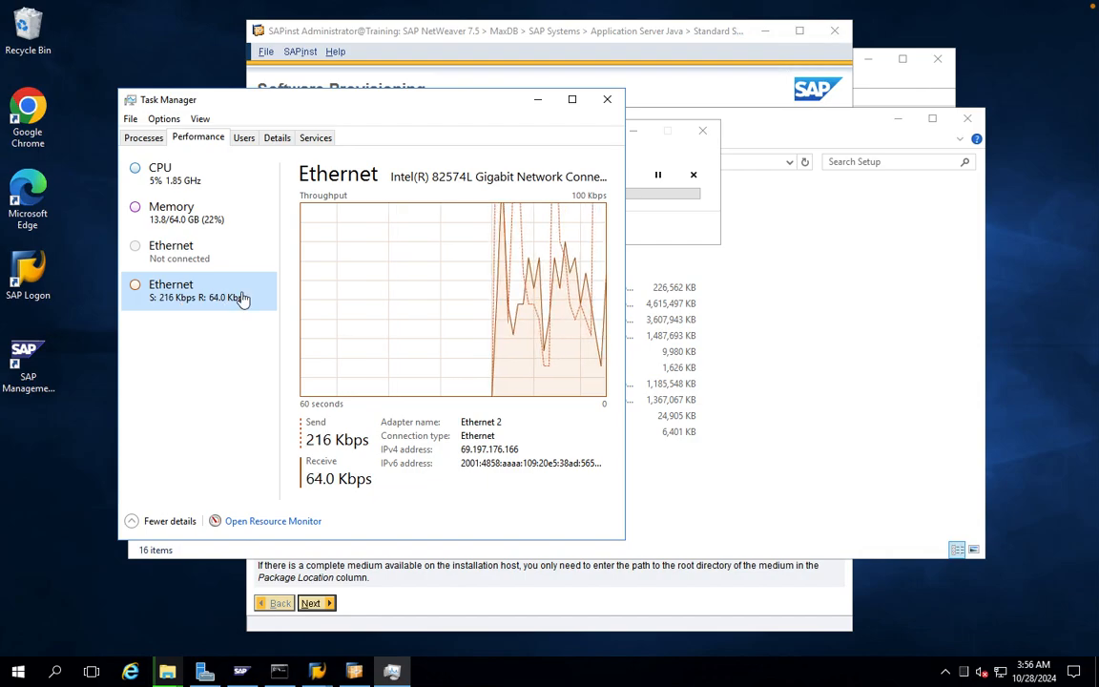
click(159, 177)
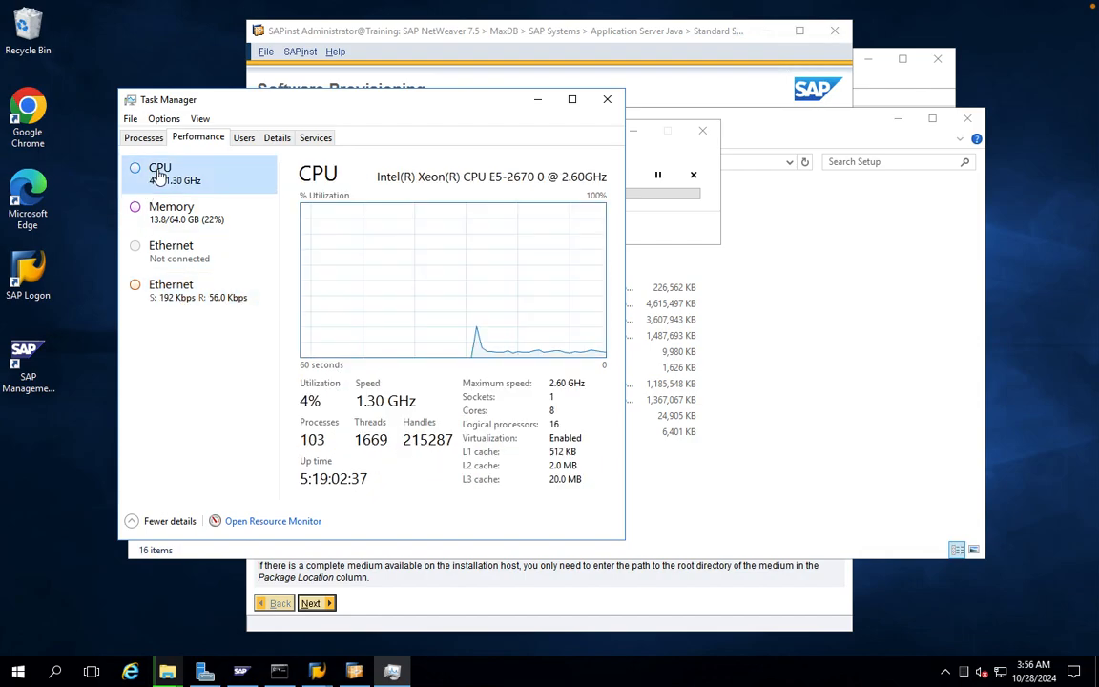
click(177, 226)
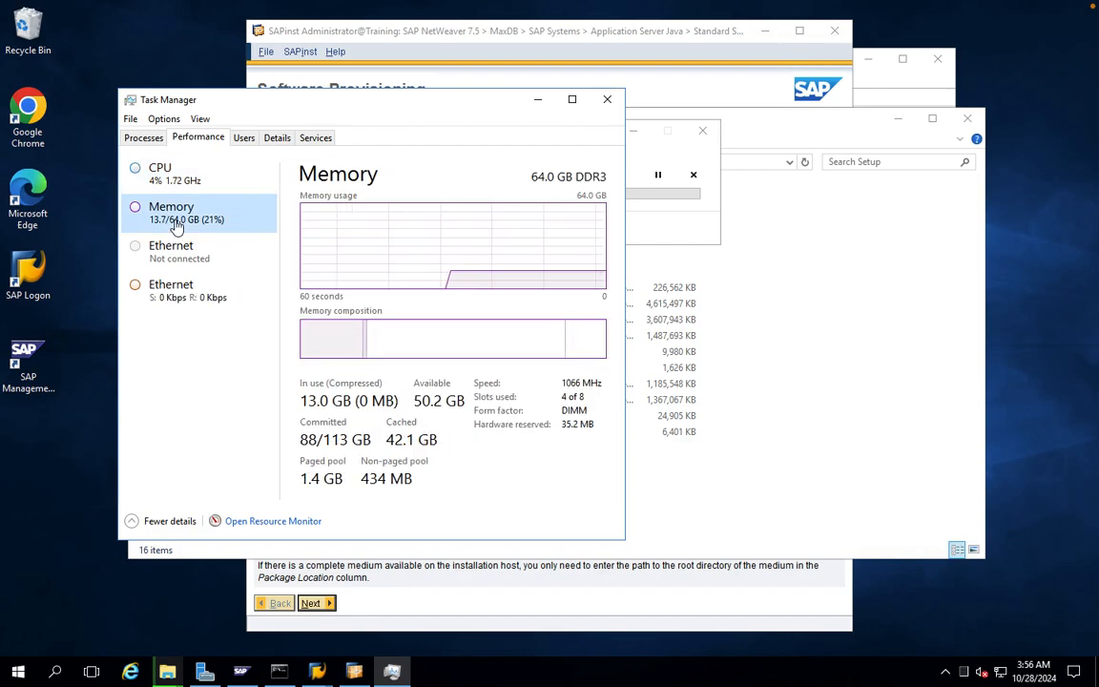
click(277, 139)
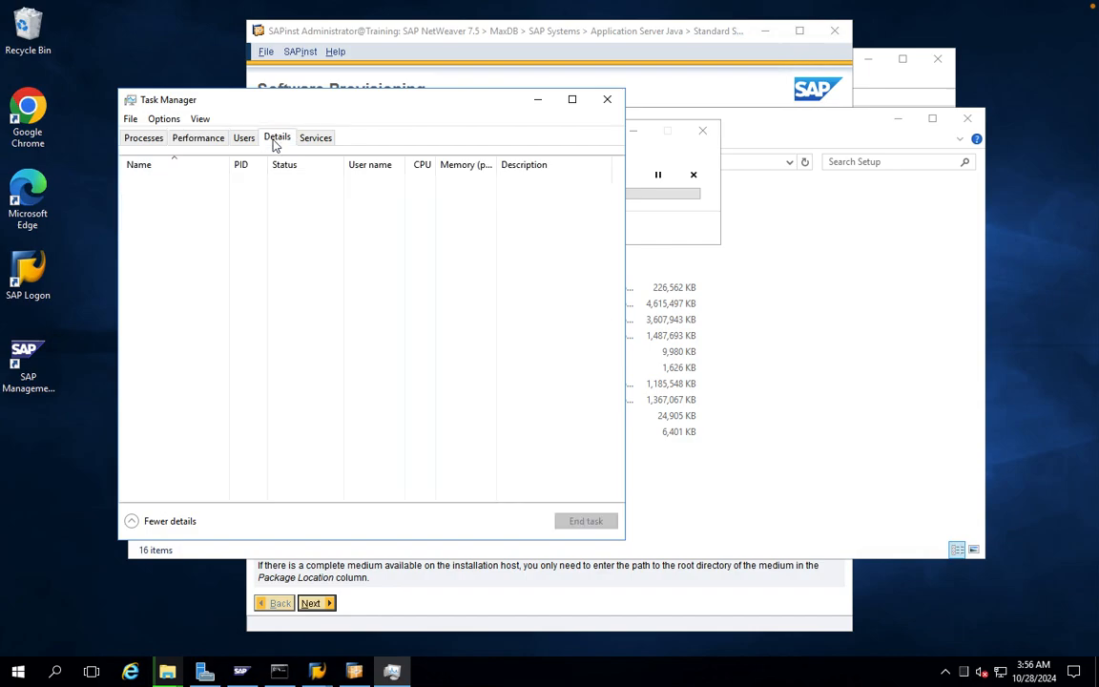
click(535, 99)
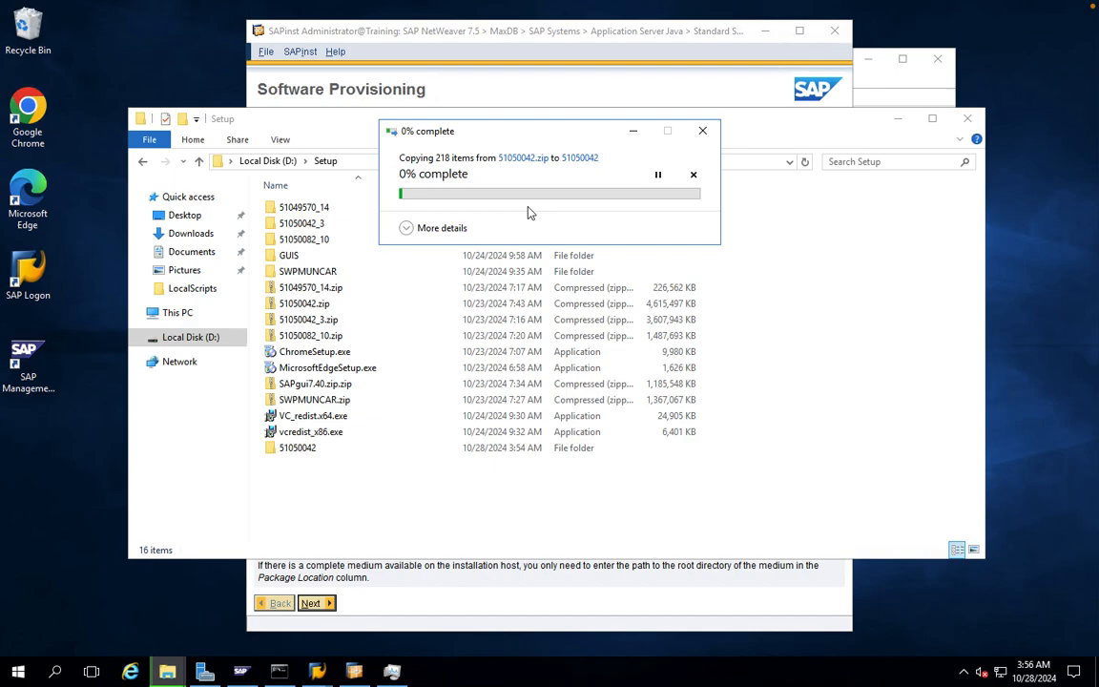
key(ctrl+Left)
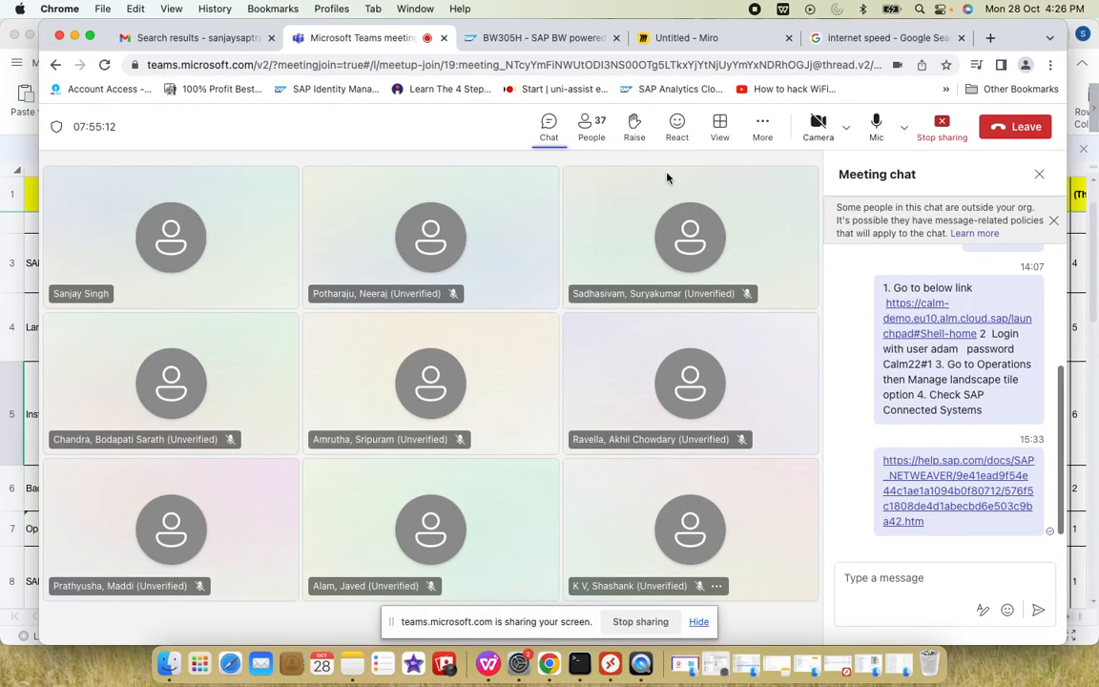